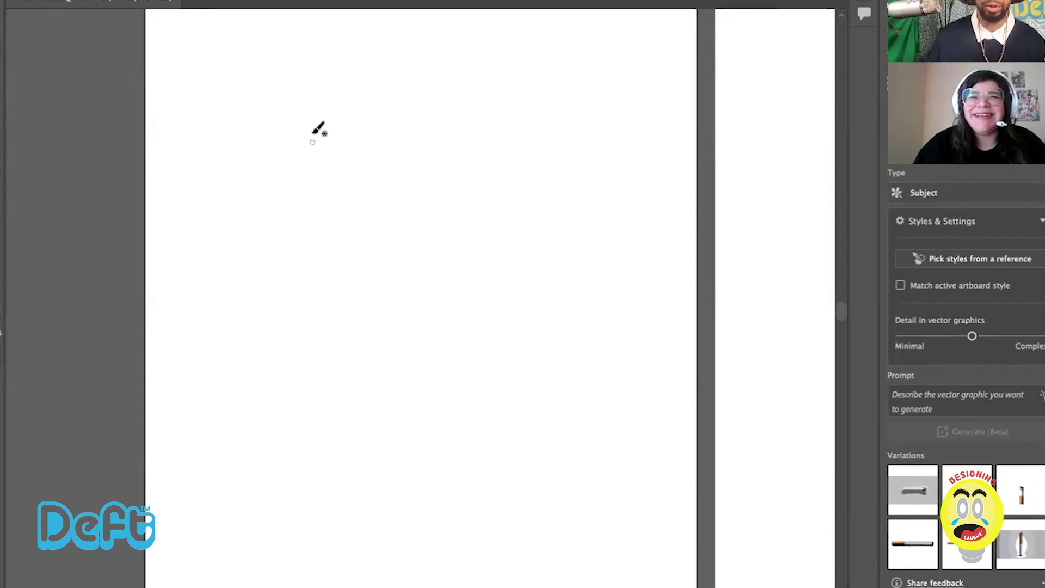
Step: Paint a tall S-shaped brush stroke in the artboard's upper-left area and place a duplicate to its right
{"action": "mouse_move", "coordinate": [316, 131]}
{"action": "left_mouse_down"}
{"action": "mouse_move", "coordinate": [290, 160]}
{"action": "mouse_move", "coordinate": [297, 261]}
{"action": "mouse_move", "coordinate": [258, 291]}
{"action": "left_mouse_up"}
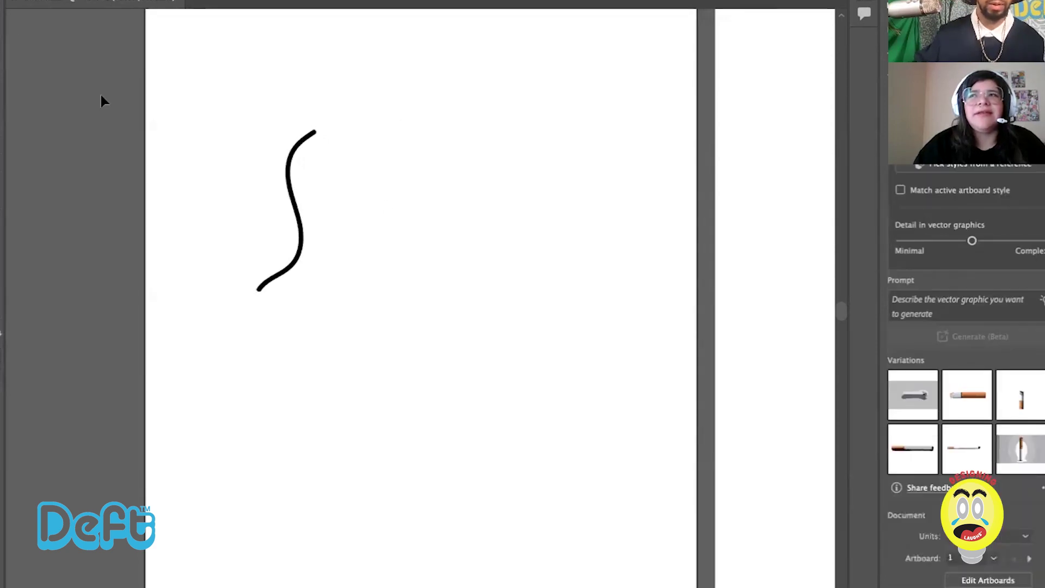
{"action": "left_click", "coordinate": [293, 170]}
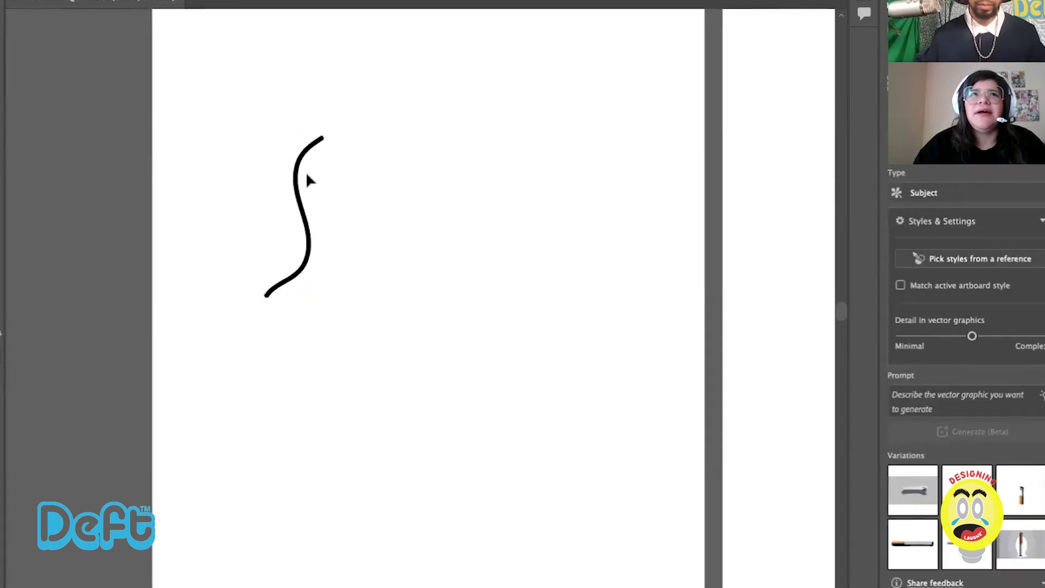
{"action": "left_click_drag", "start_coordinate": [297, 182], "coordinate": [420, 192]}
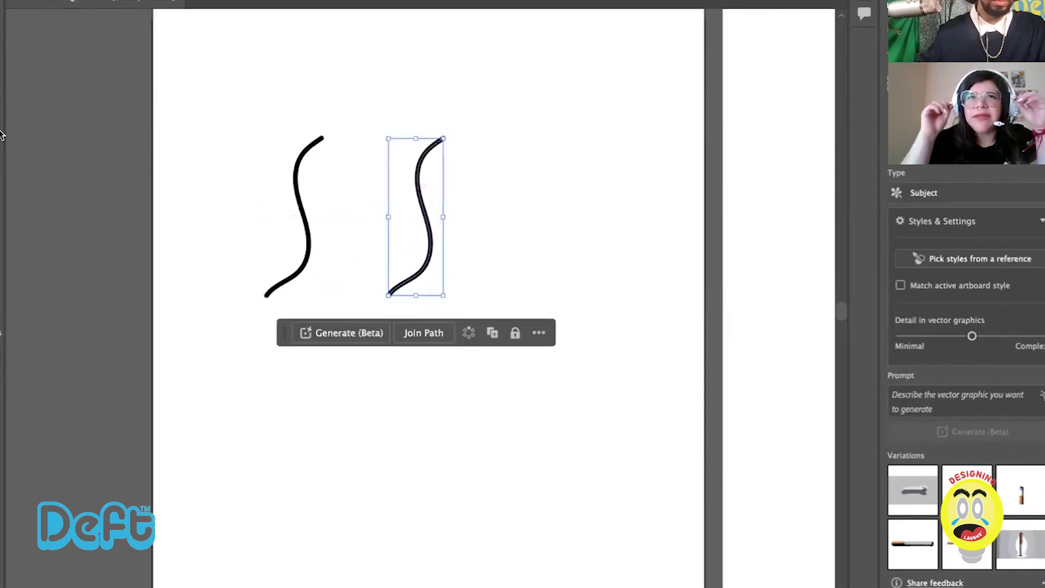
Step: Reflect the duplicated curve across the vertical axis so it mirrors the original
{"action": "left_click", "coordinate": [1, 158]}
{"action": "left_click", "coordinate": [1, 158]}
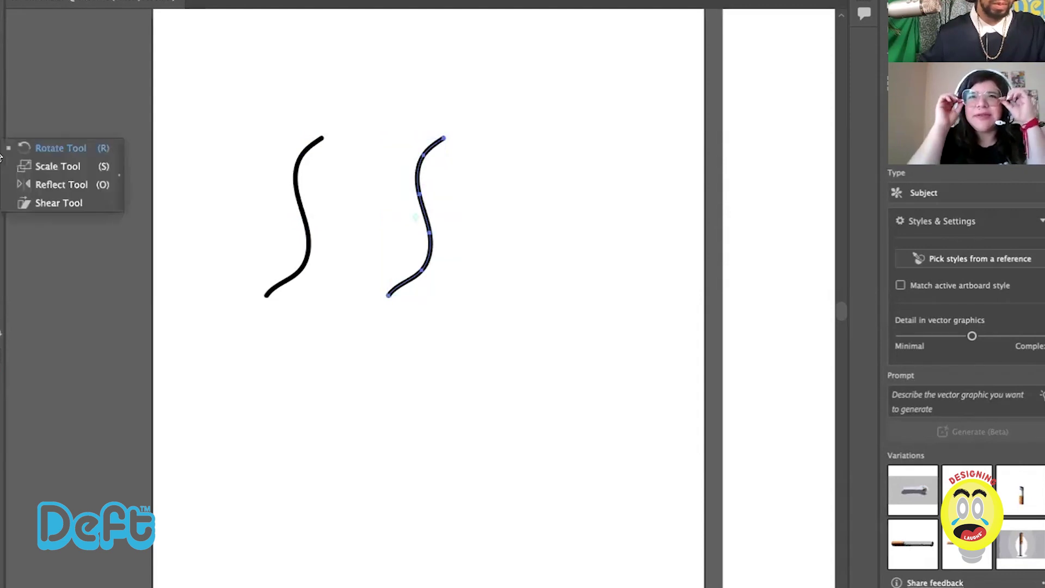
{"action": "left_click", "coordinate": [44, 185]}
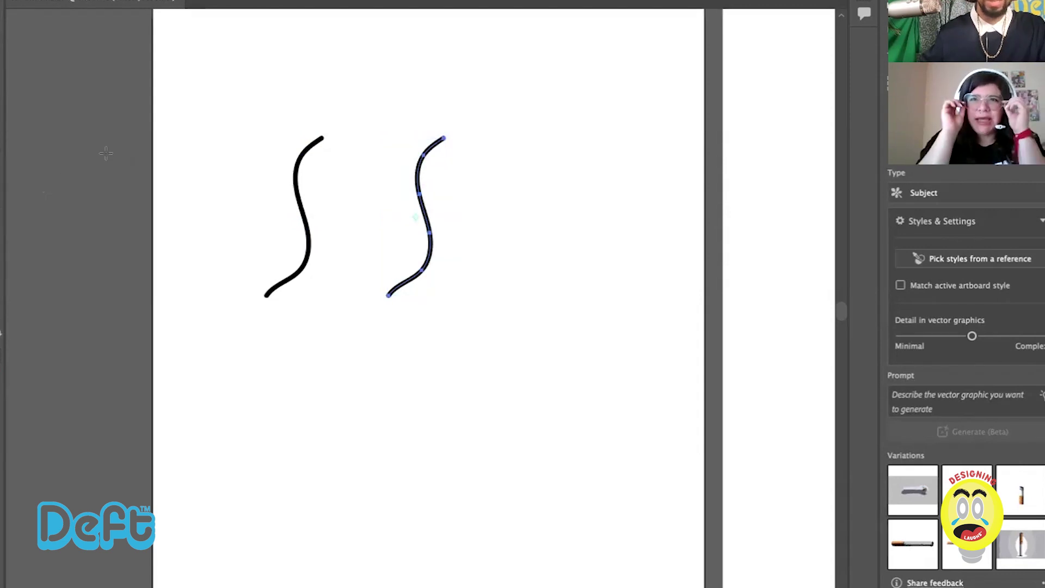
{"action": "key", "text": "Return"}
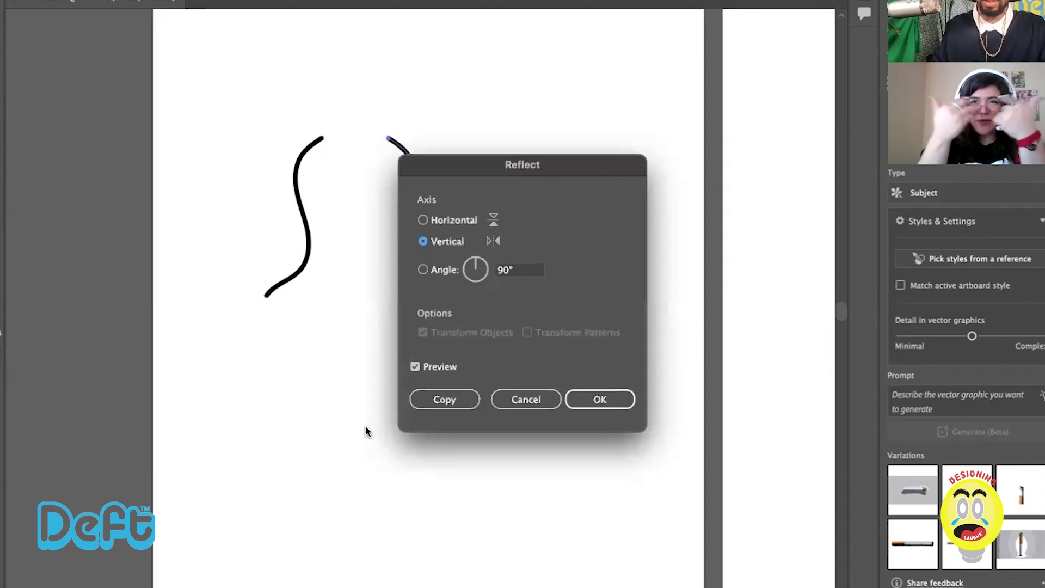
{"action": "left_click", "coordinate": [623, 400]}
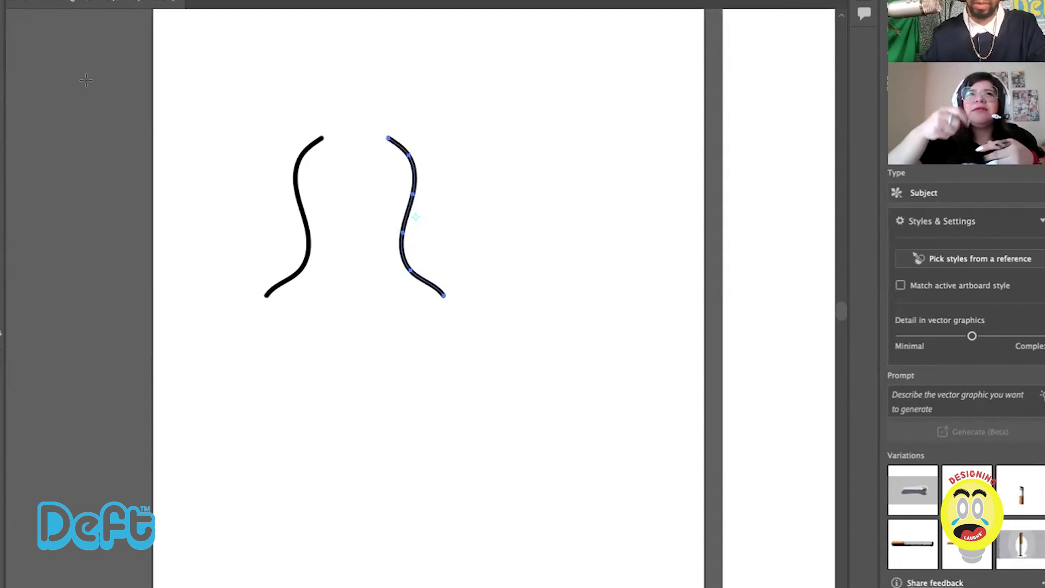
{"action": "left_click_drag", "start_coordinate": [400, 142], "coordinate": [508, 152]}
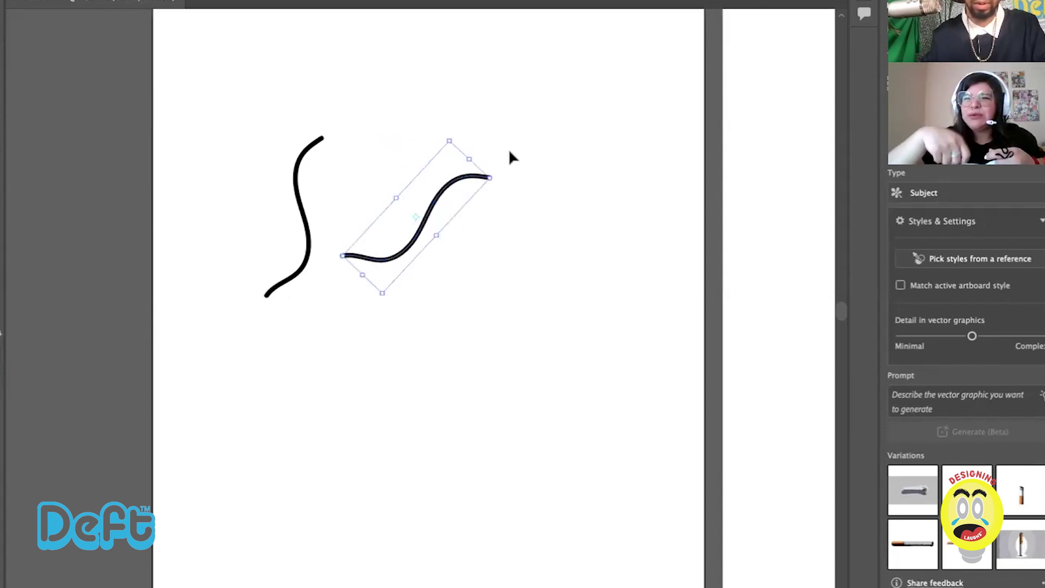
{"action": "key", "text": "ctrl+z"}
{"action": "left_click", "coordinate": [403, 229]}
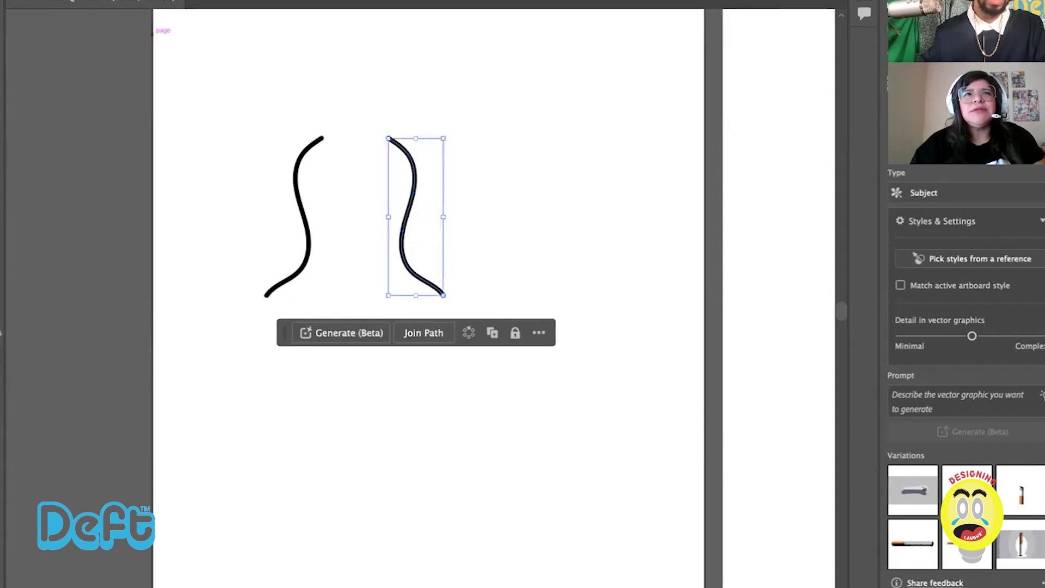
{"action": "left_click", "coordinate": [221, 73]}
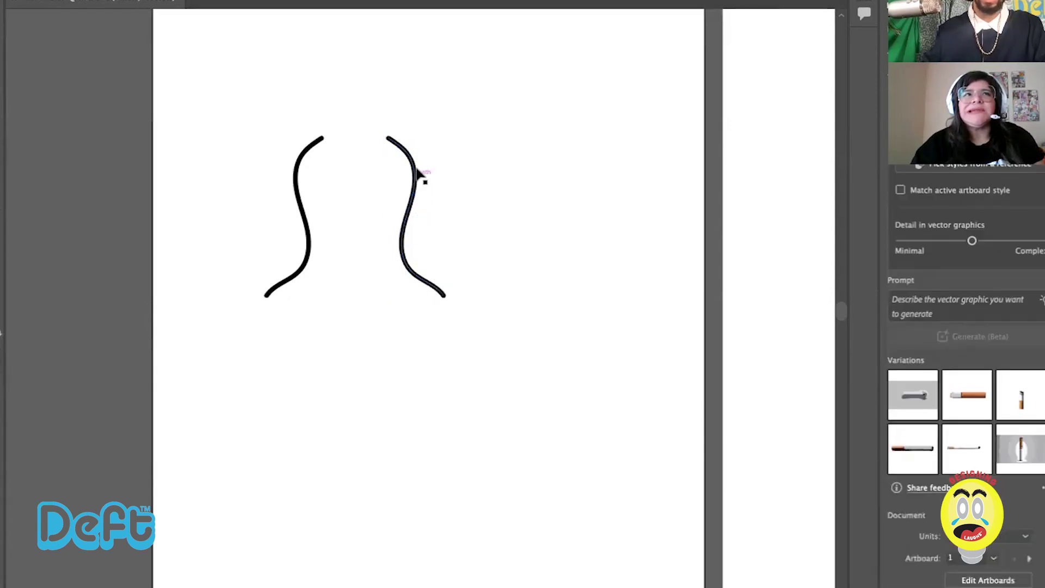
Step: Widen the gap between the two curves by moving the mirrored one slightly right and the original one left, keeping them level
{"action": "left_click", "coordinate": [403, 155]}
{"action": "mouse_move", "coordinate": [403, 155]}
{"action": "left_mouse_down"}
{"action": "mouse_move", "coordinate": [445, 158]}
{"action": "mouse_move", "coordinate": [374, 155]}
{"action": "mouse_move", "coordinate": [418, 155]}
{"action": "left_mouse_up"}
{"action": "left_click", "coordinate": [194, 150]}
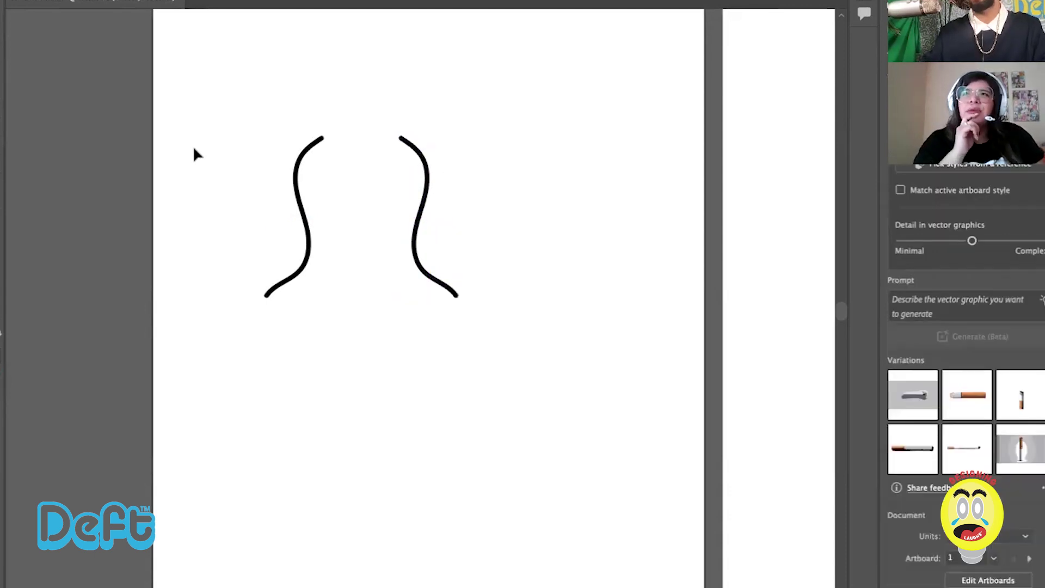
{"action": "left_click_drag", "start_coordinate": [289, 165], "coordinate": [188, 165]}
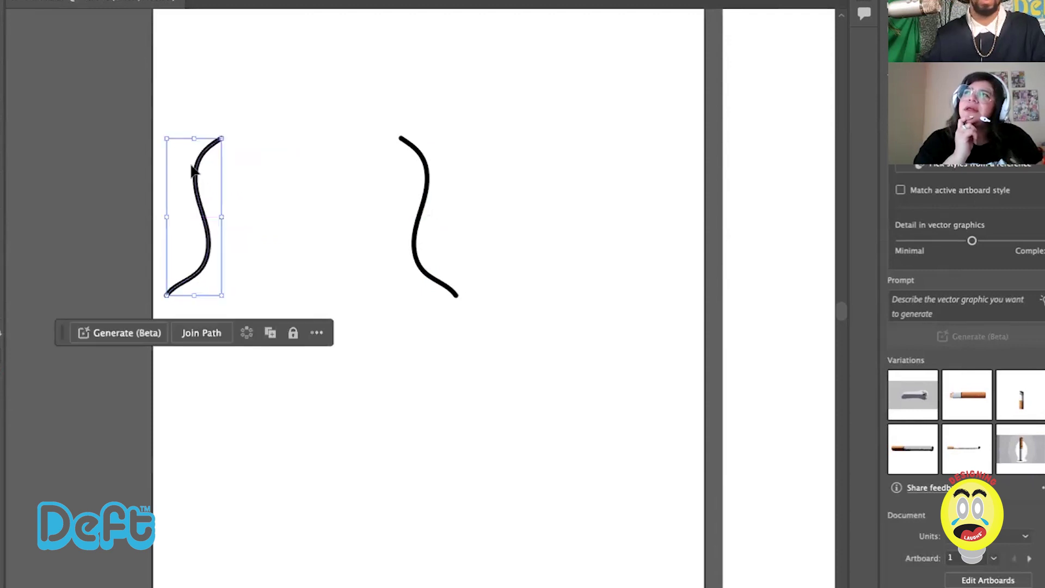
{"action": "left_click", "coordinate": [46, 163]}
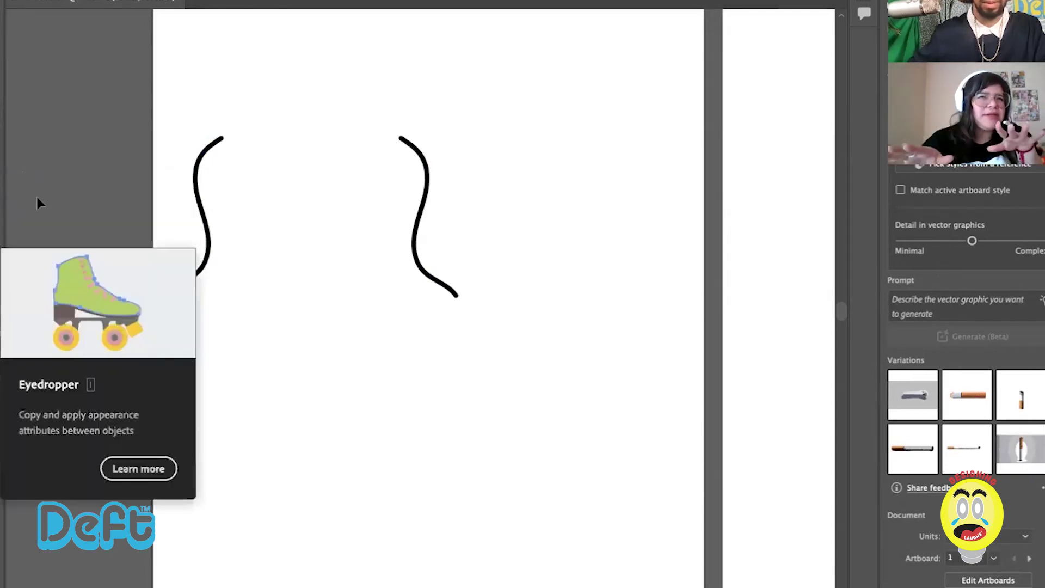
{"action": "left_click_drag", "start_coordinate": [201, 151], "coordinate": [246, 159]}
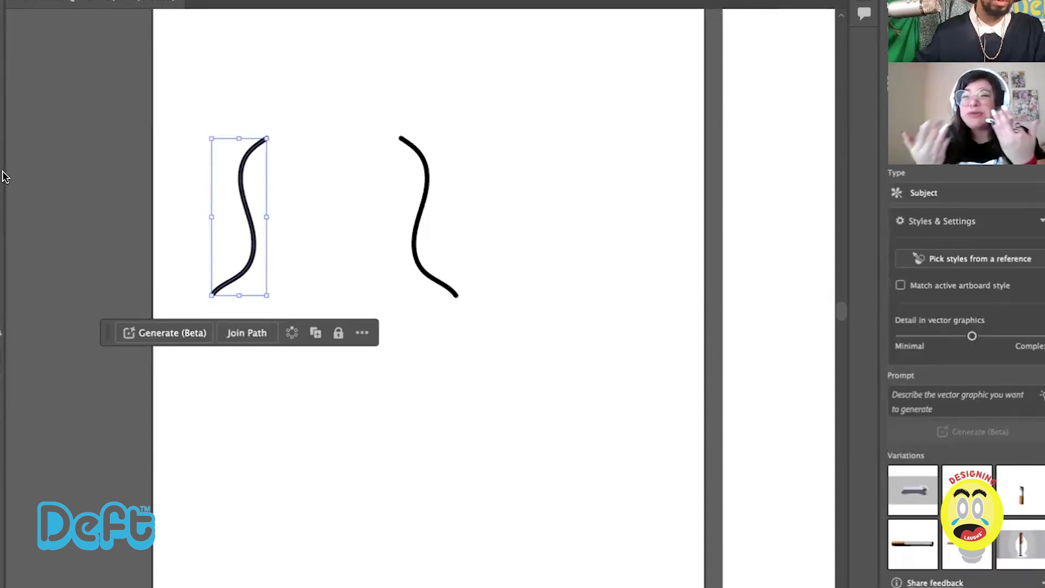
{"action": "left_click", "coordinate": [173, 114]}
Step: Try to connect the upper ends of the two curves with a left-to-right brush stroke, and undo each attempt
{"action": "key", "text": "p"}
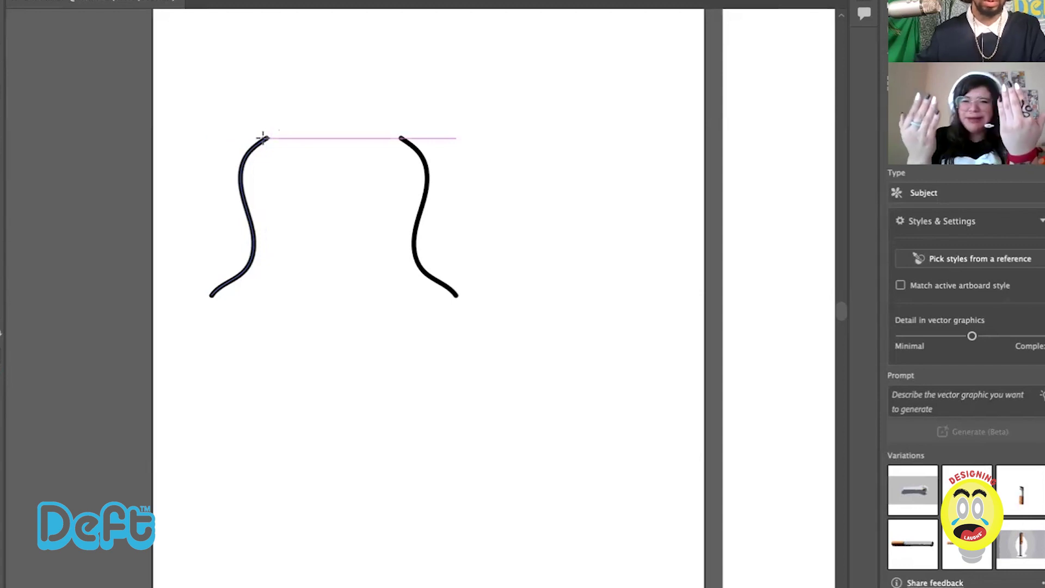
{"action": "left_click", "coordinate": [263, 138]}
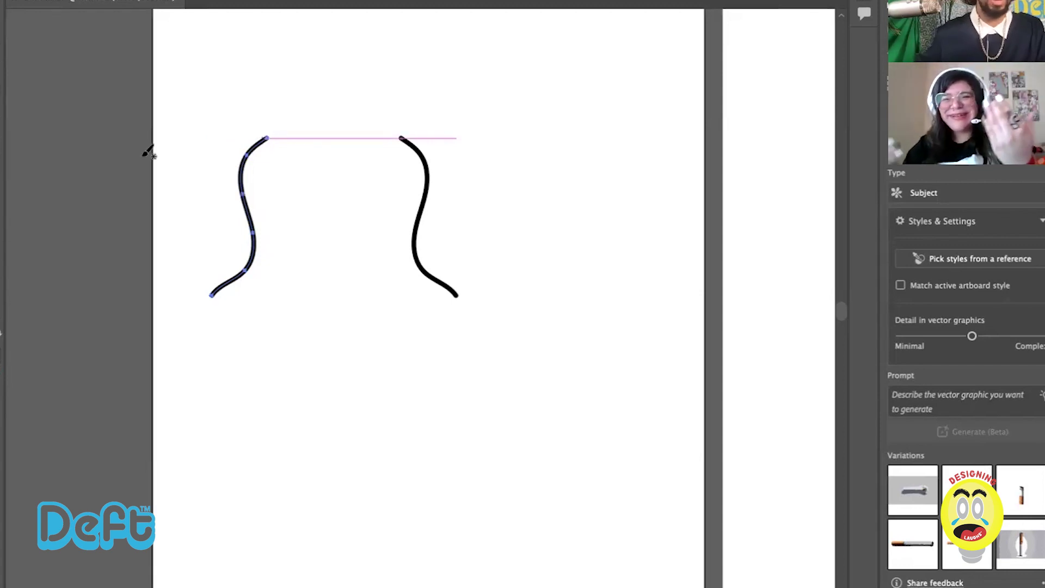
{"action": "left_click_drag", "start_coordinate": [268, 137], "coordinate": [402, 136]}
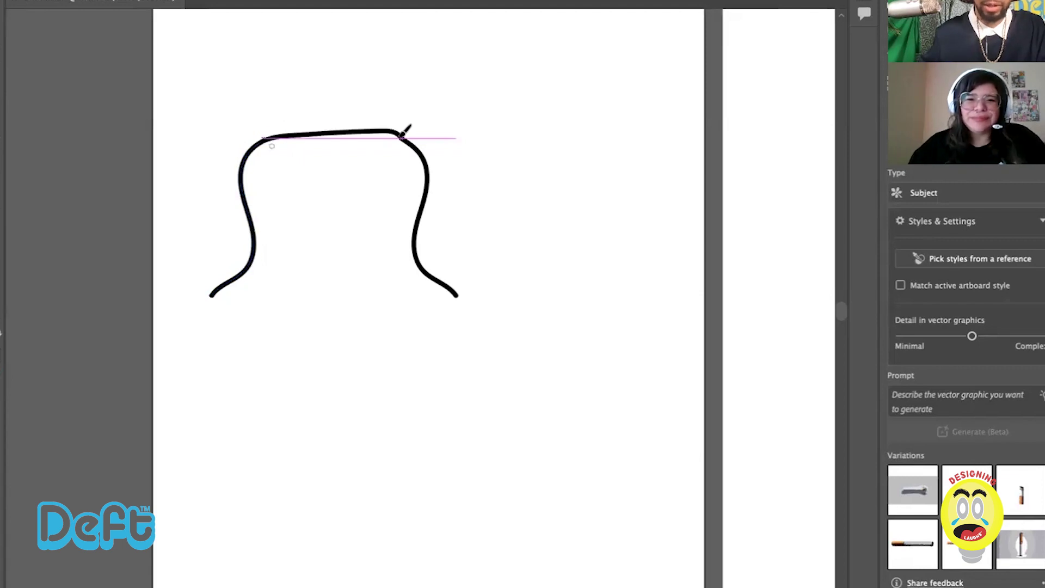
{"action": "key", "text": "ctrl+z"}
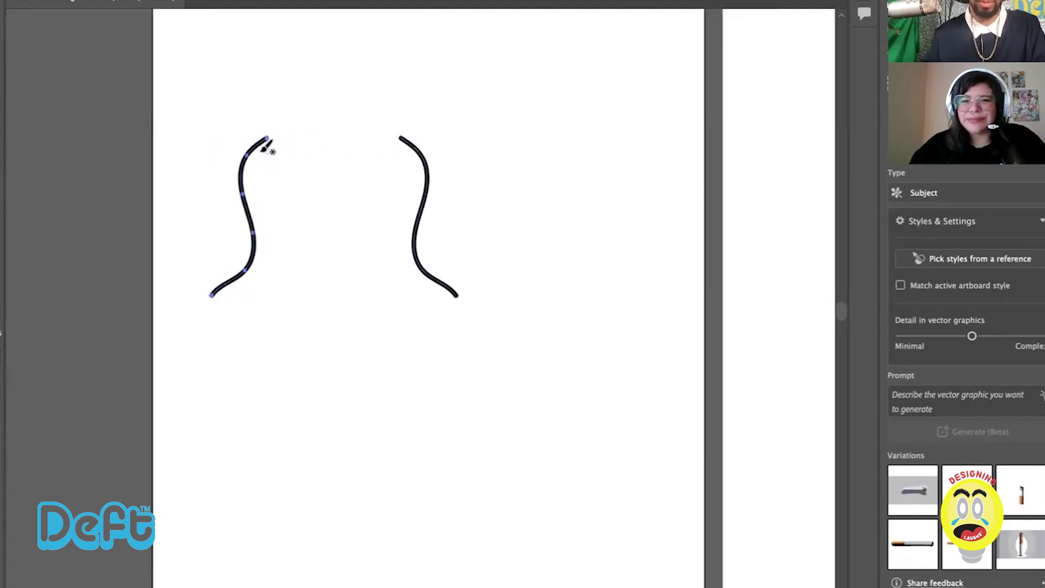
{"action": "left_click_drag", "start_coordinate": [267, 137], "coordinate": [404, 135]}
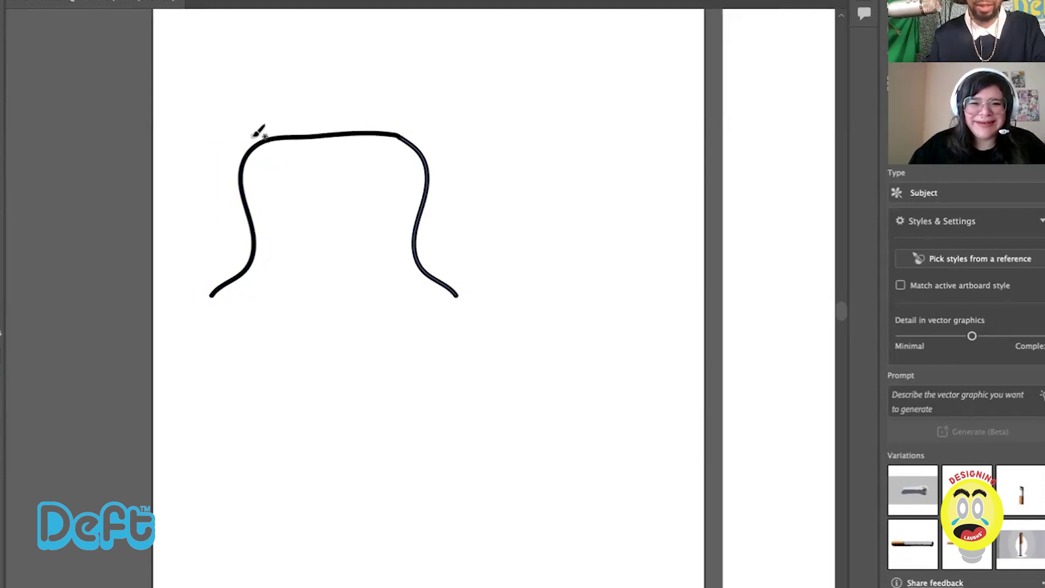
{"action": "key", "text": "ctrl+equal"}
{"action": "key", "text": "ctrl+equal"}
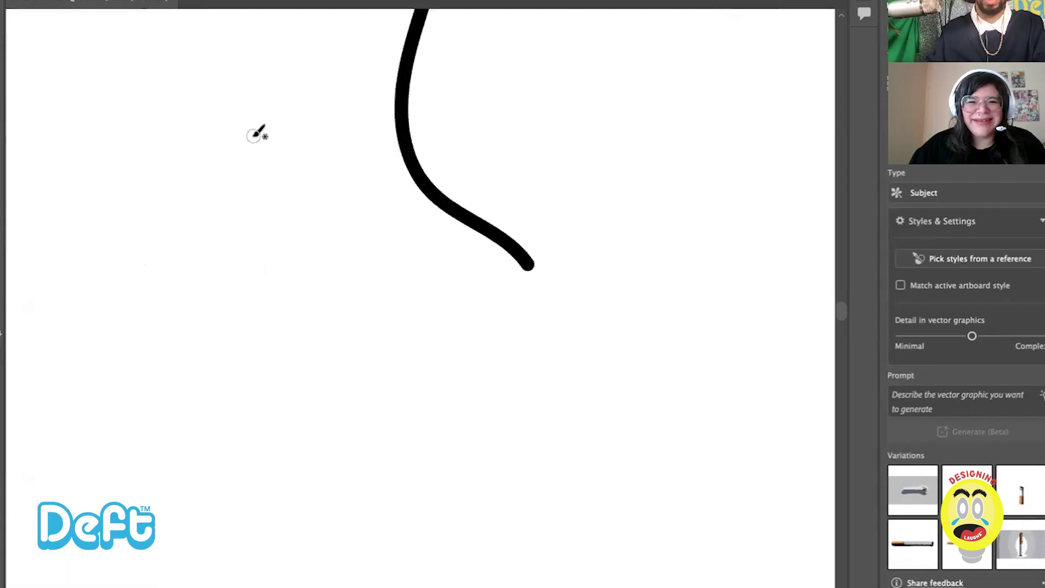
{"action": "key", "text": "ctrl+minus"}
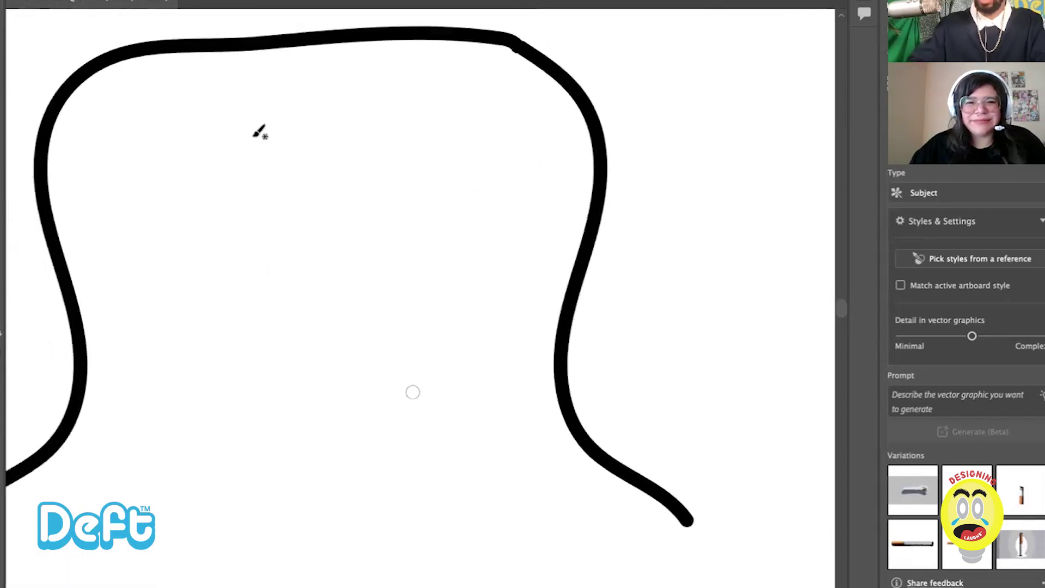
{"action": "key", "text": "ctrl+minus"}
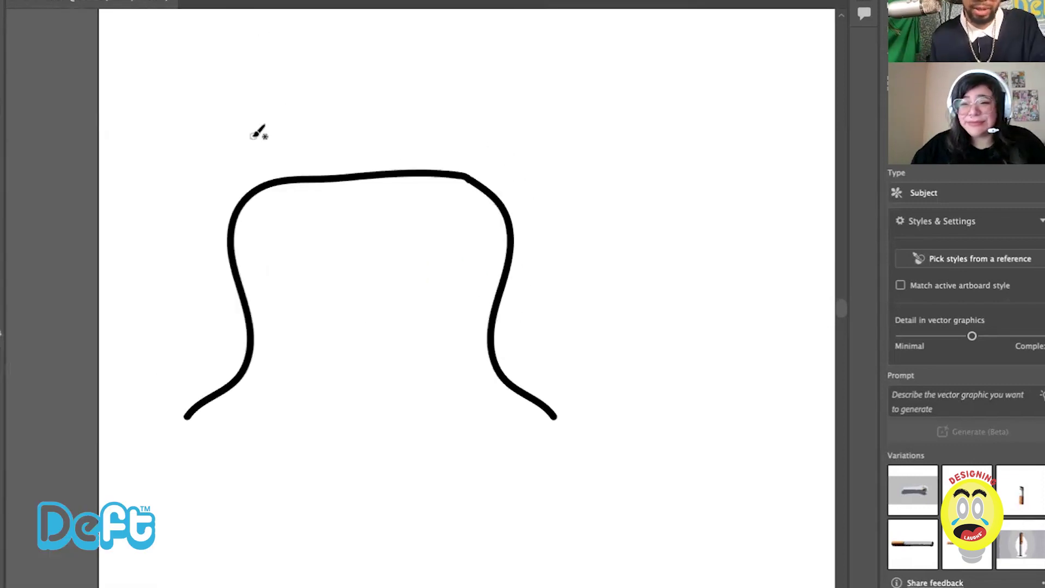
{"action": "key", "text": "ctrl+z"}
Step: Paint a nearly straight brush stroke from the right curve's upper end across to the left curve's upper end
{"action": "key", "text": "b"}
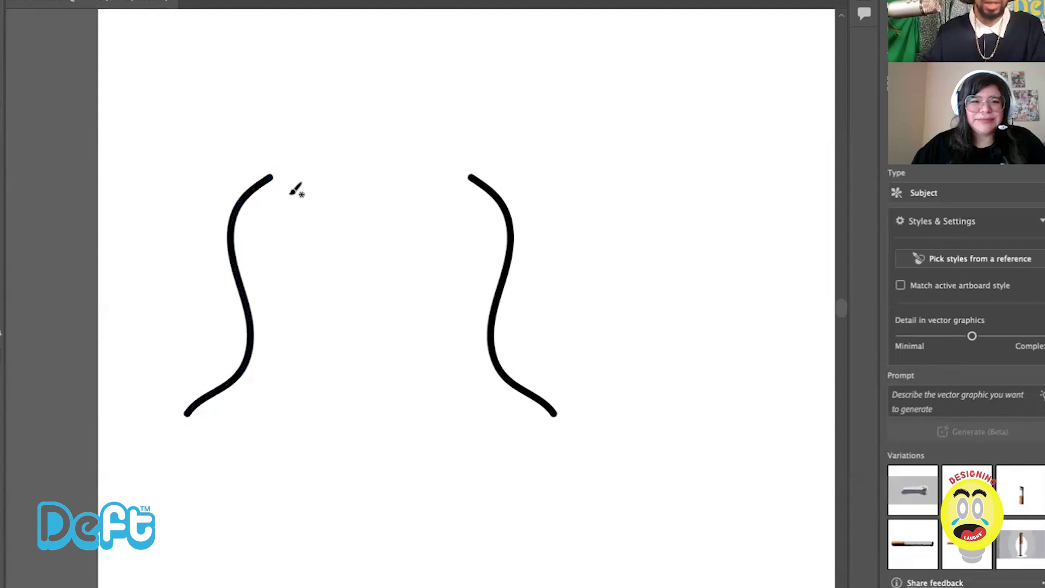
{"action": "mouse_move", "coordinate": [472, 172]}
{"action": "left_mouse_down"}
{"action": "mouse_move", "coordinate": [320, 164]}
{"action": "mouse_move", "coordinate": [264, 177]}
{"action": "left_mouse_up"}
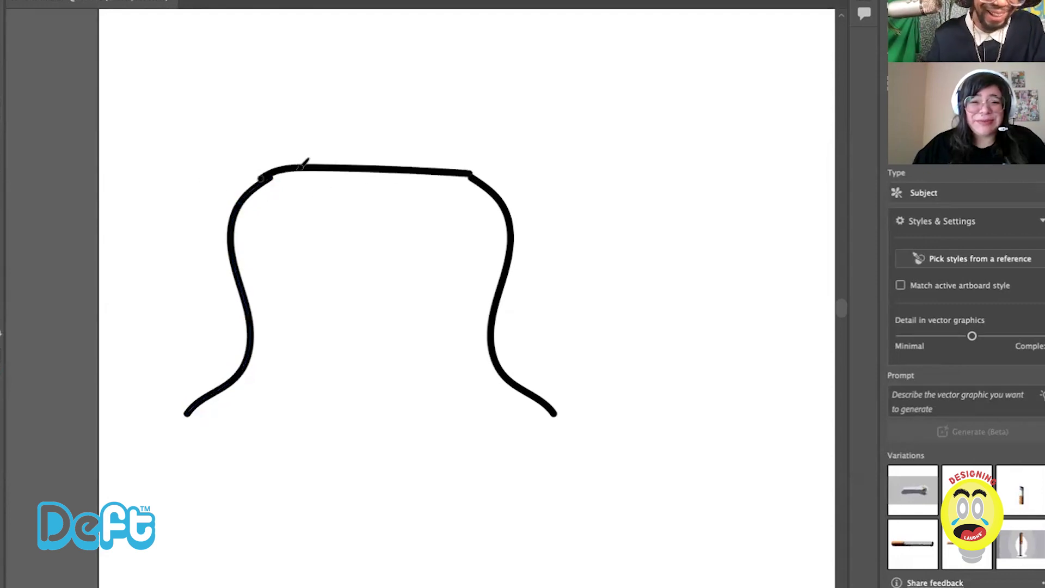
{"action": "key", "text": "v"}
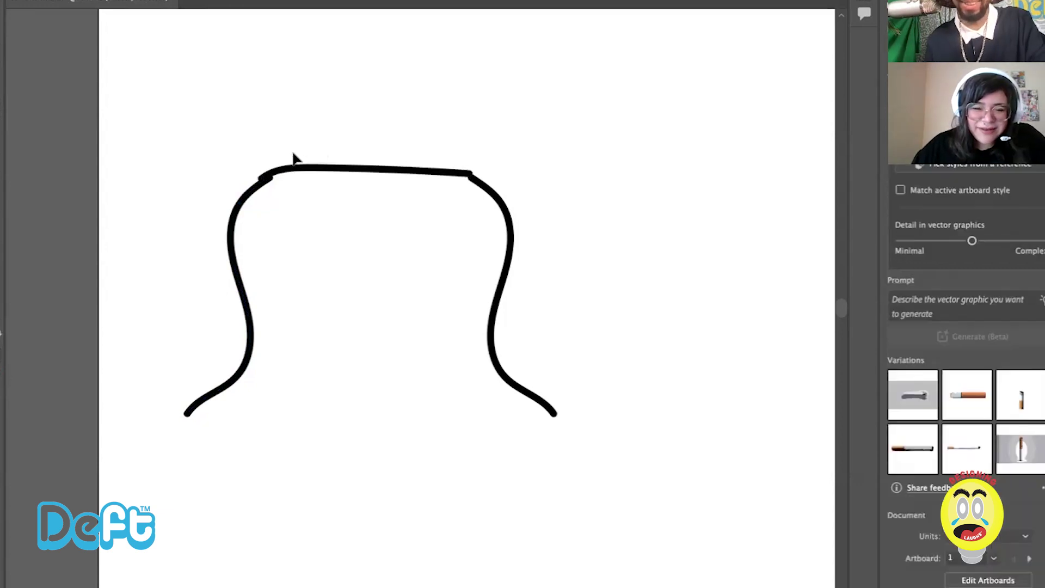
Step: Try to merge both side curves and the top stroke with Pathfinder Unite, and undo it
{"action": "left_click", "coordinate": [256, 184]}
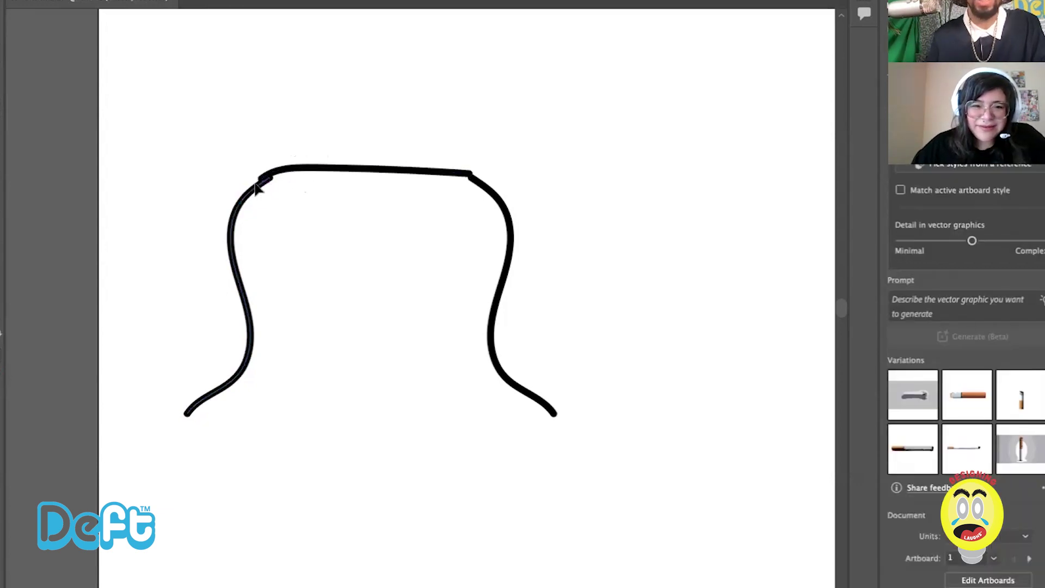
{"action": "left_click", "coordinate": [367, 172], "text": "shift"}
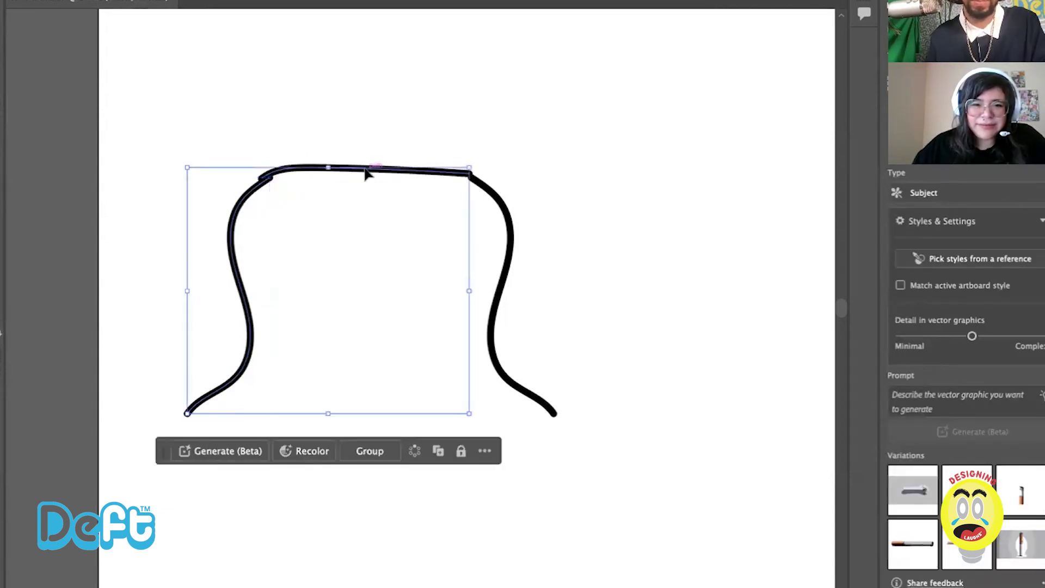
{"action": "left_click", "coordinate": [499, 190], "text": "shift"}
{"action": "scroll", "coordinate": [972, 387], "scroll_direction": "down", "scroll_amount": 10}
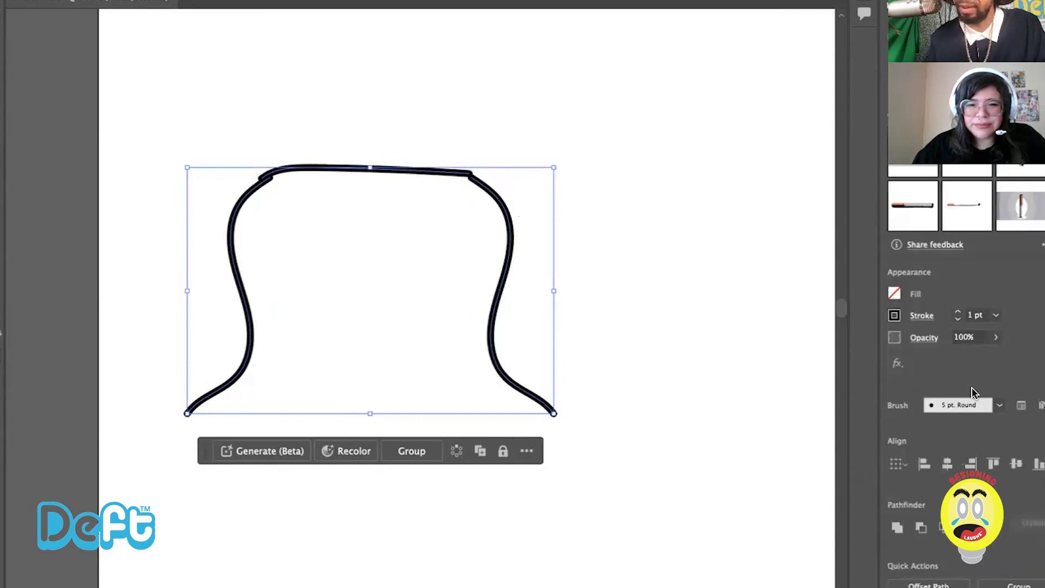
{"action": "left_click", "coordinate": [897, 529]}
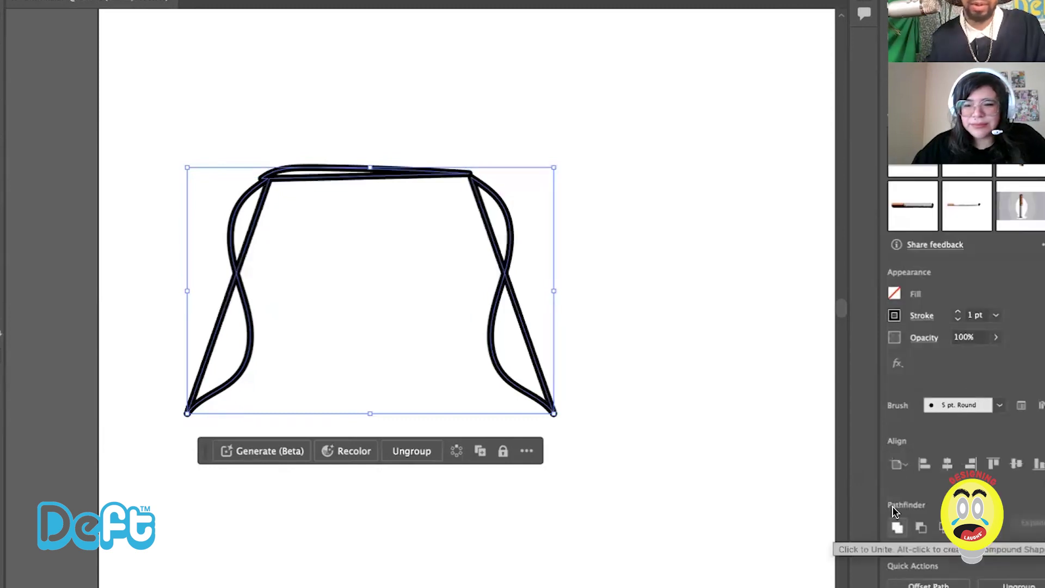
{"action": "key", "text": "super+z"}
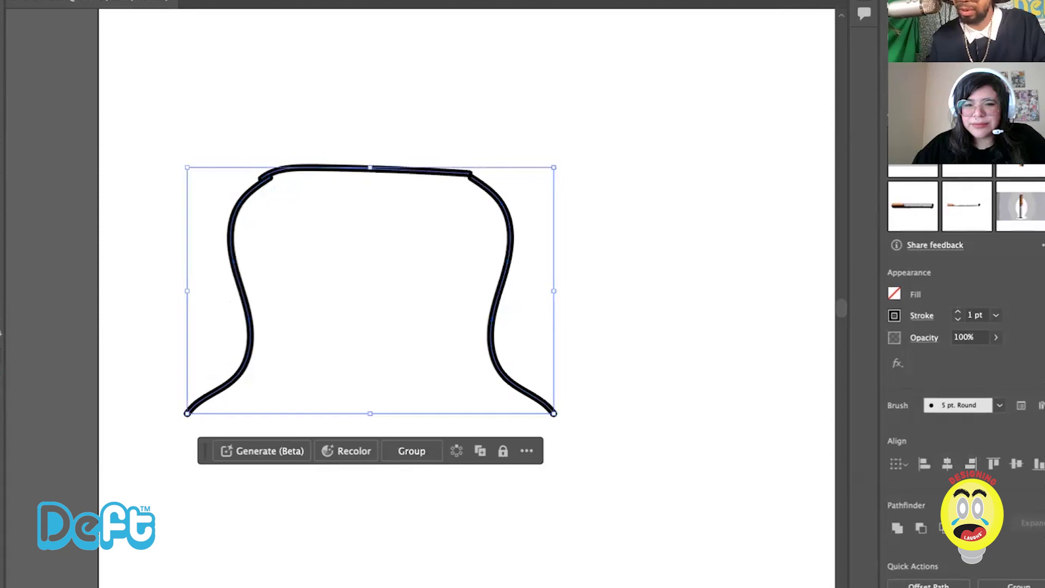
{"action": "left_click", "coordinate": [608, 365]}
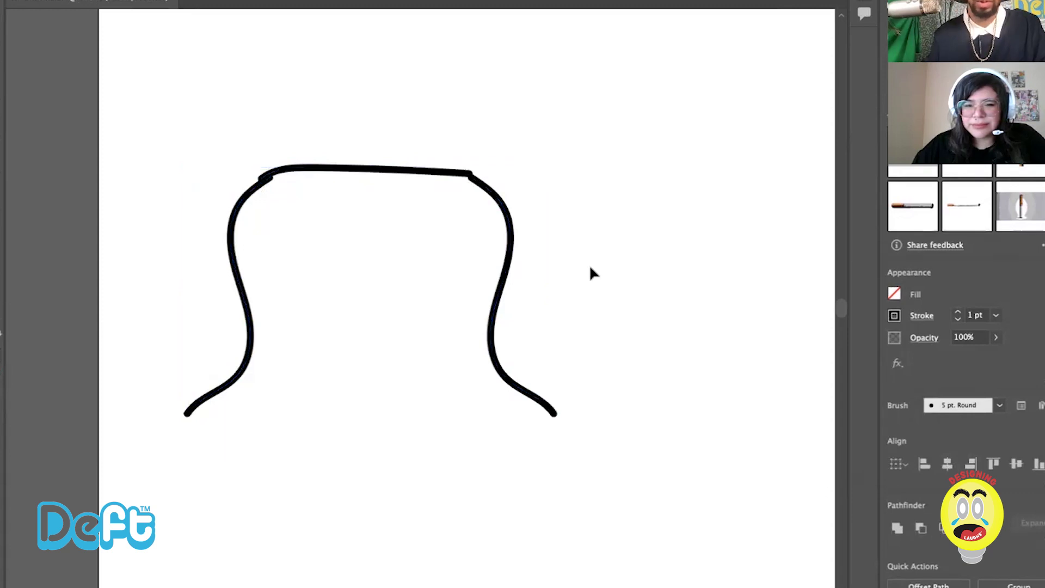
Step: Try to merge only the top stroke and the left curve with Pathfinder Unite, and undo it
{"action": "left_click", "coordinate": [272, 172]}
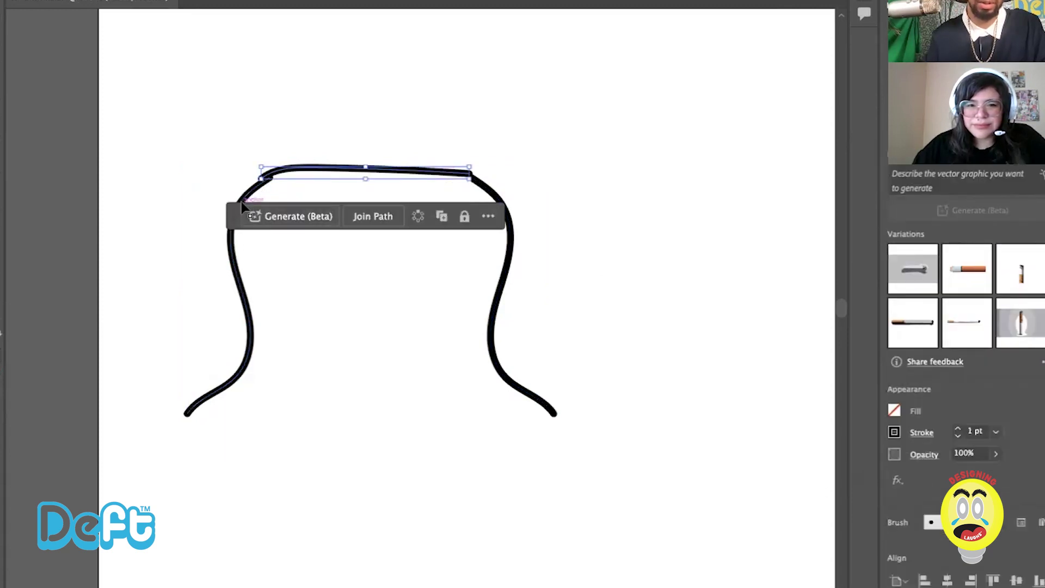
{"action": "left_click", "coordinate": [235, 244], "text": "shift"}
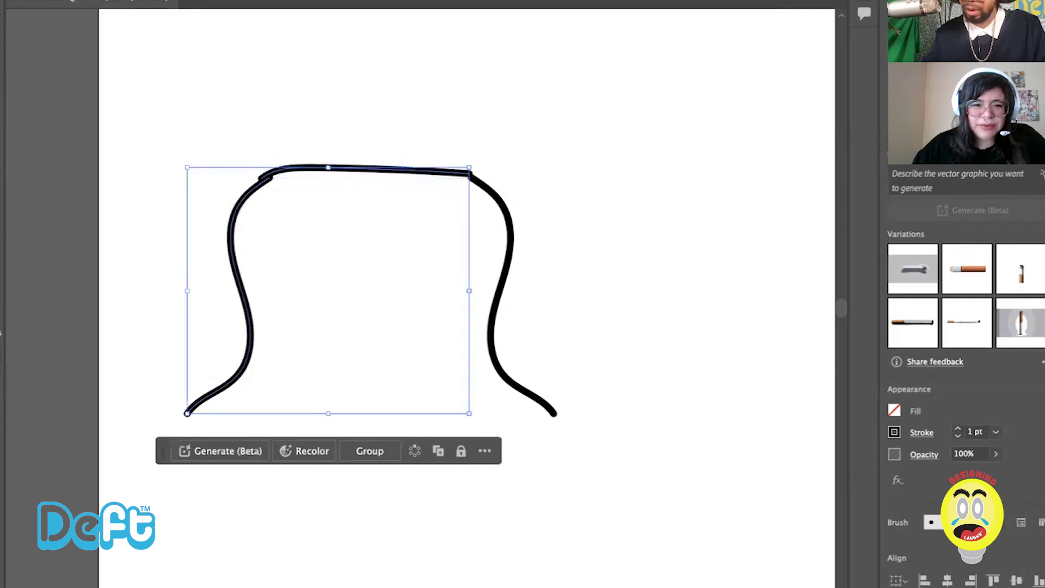
{"action": "scroll", "coordinate": [940, 509], "scroll_direction": "down", "scroll_amount": 3}
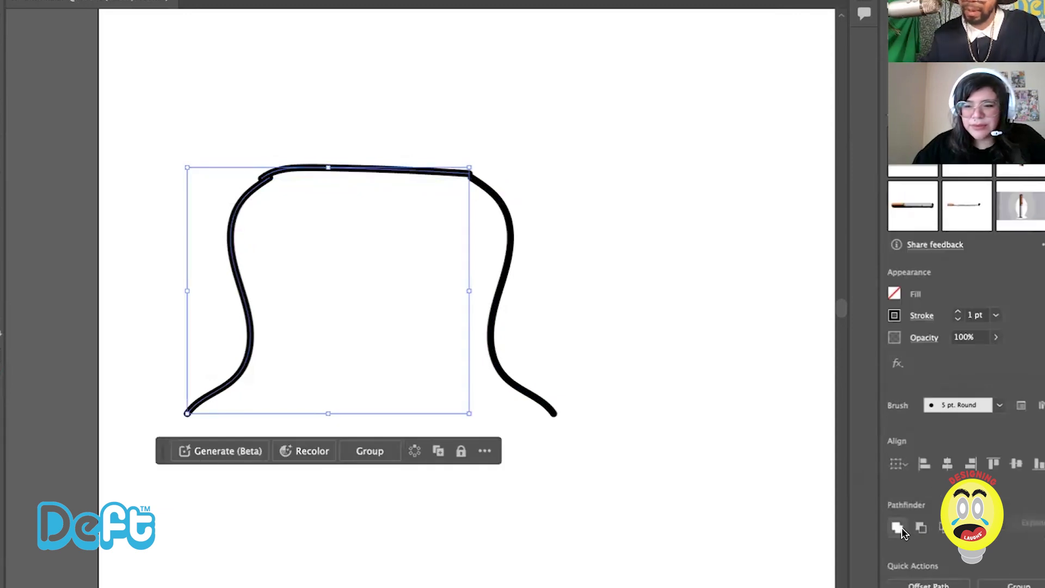
{"action": "left_click", "coordinate": [899, 528]}
{"action": "key", "text": "super+z"}
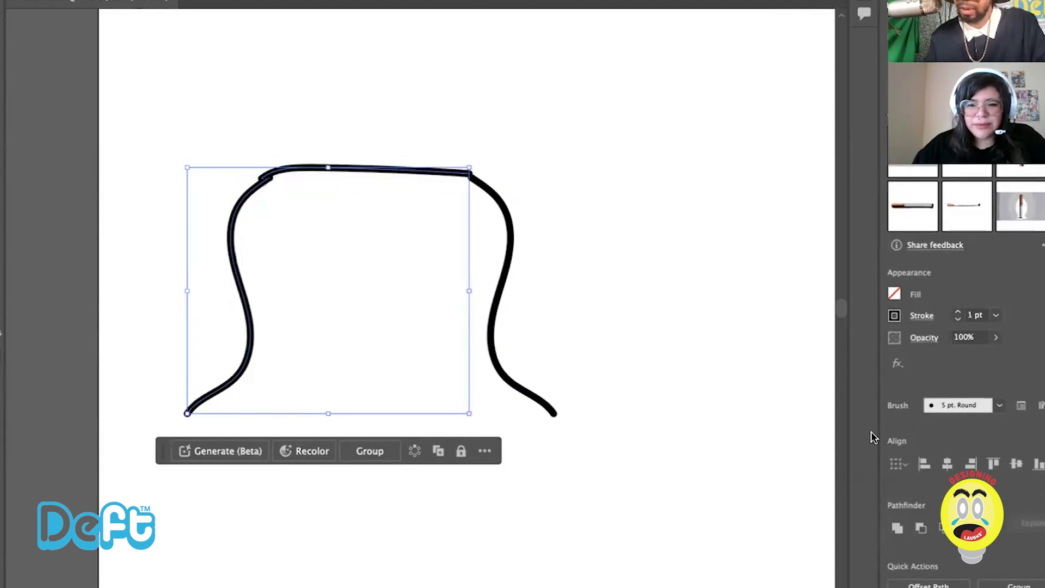
Step: Delete the top stroke that connects the upper ends of the two side curves
{"action": "left_click", "coordinate": [424, 209]}
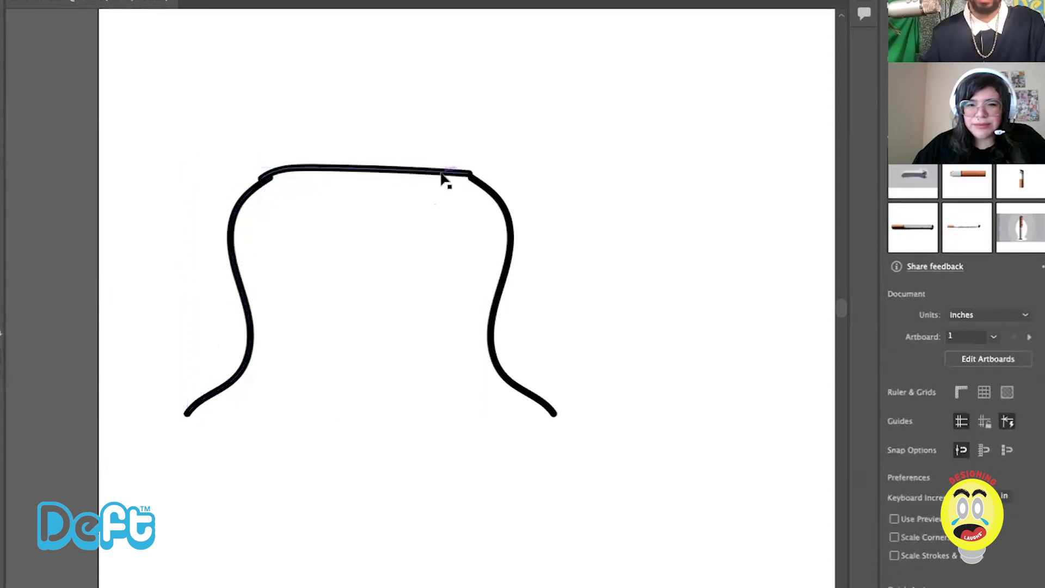
{"action": "left_click", "coordinate": [434, 180]}
{"action": "left_click_drag", "start_coordinate": [434, 180], "coordinate": [443, 180]}
{"action": "key", "text": "p"}
{"action": "key", "text": "Delete"}
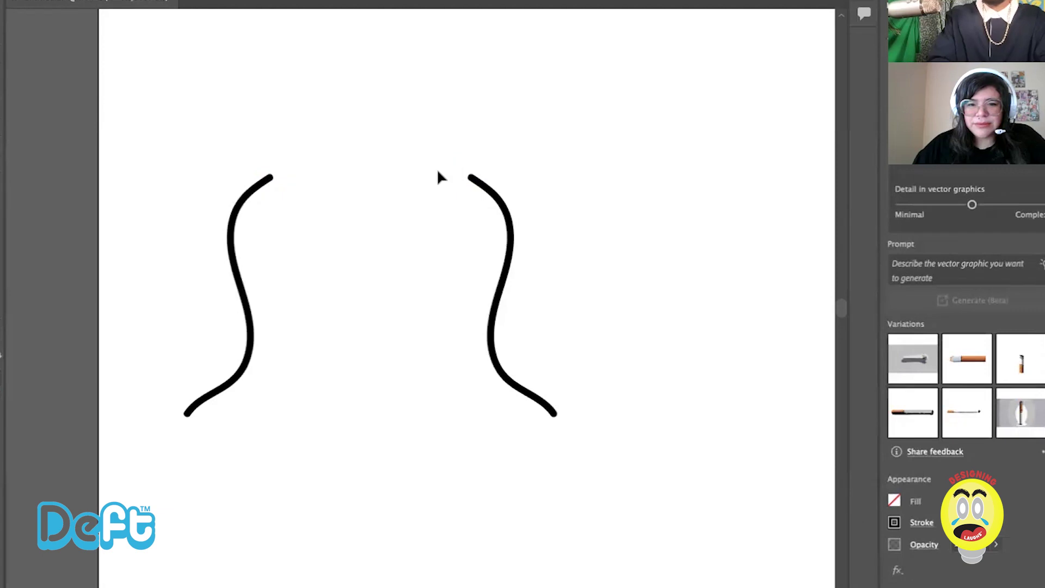
Step: Try drawing a new top stroke freehand from the left curve's upper end across to the right curve's upper end
{"action": "key", "text": "ctrl+equal"}
{"action": "scroll", "coordinate": [112, 229], "scroll_direction": "right", "scroll_amount": 2}
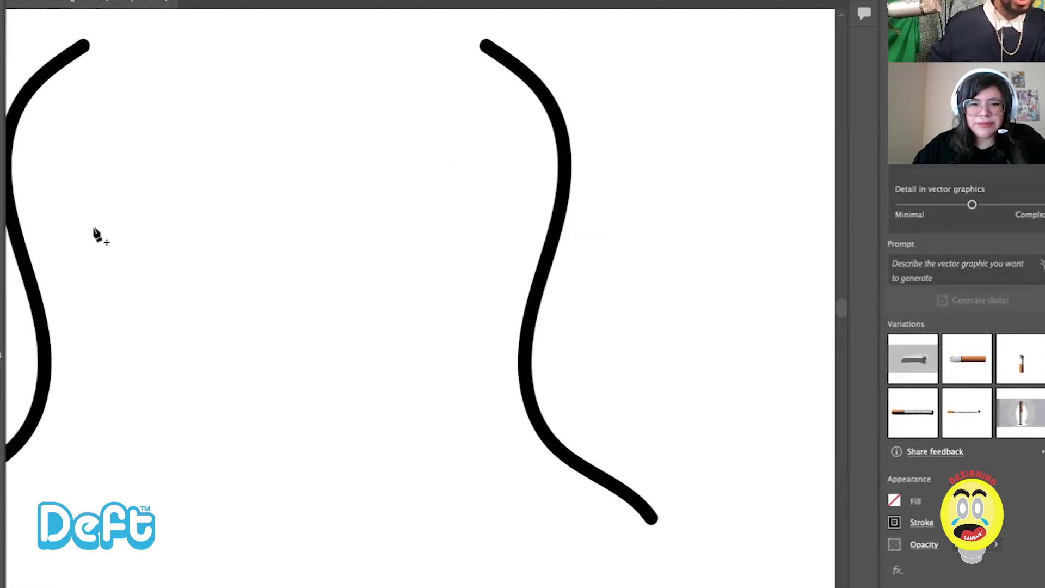
{"action": "scroll", "coordinate": [136, 215], "scroll_direction": "left", "scroll_amount": 3}
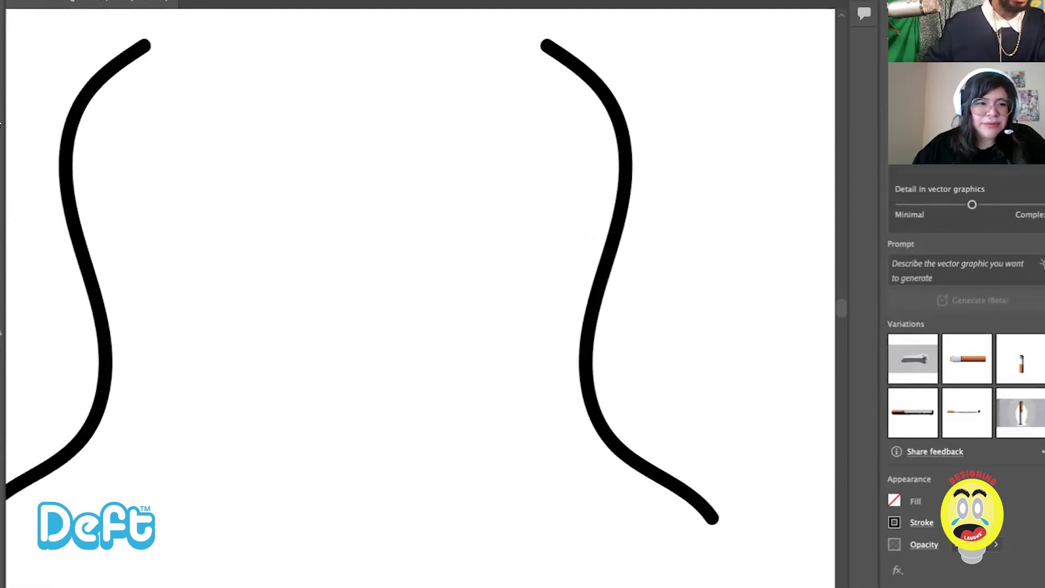
{"action": "left_click", "coordinate": [132, 64]}
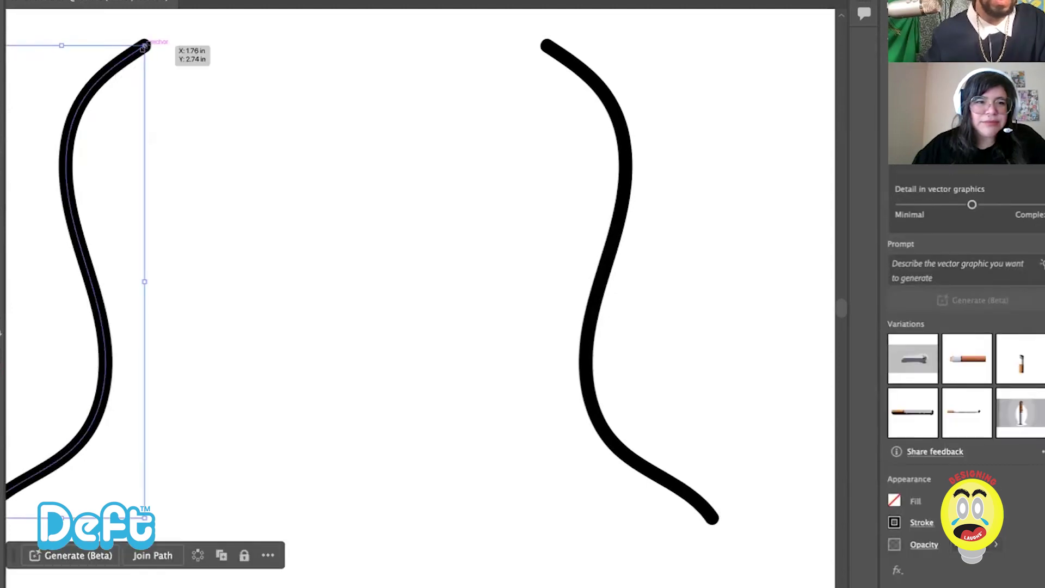
{"action": "left_click_drag", "start_coordinate": [2, 112], "coordinate": [45, 150]}
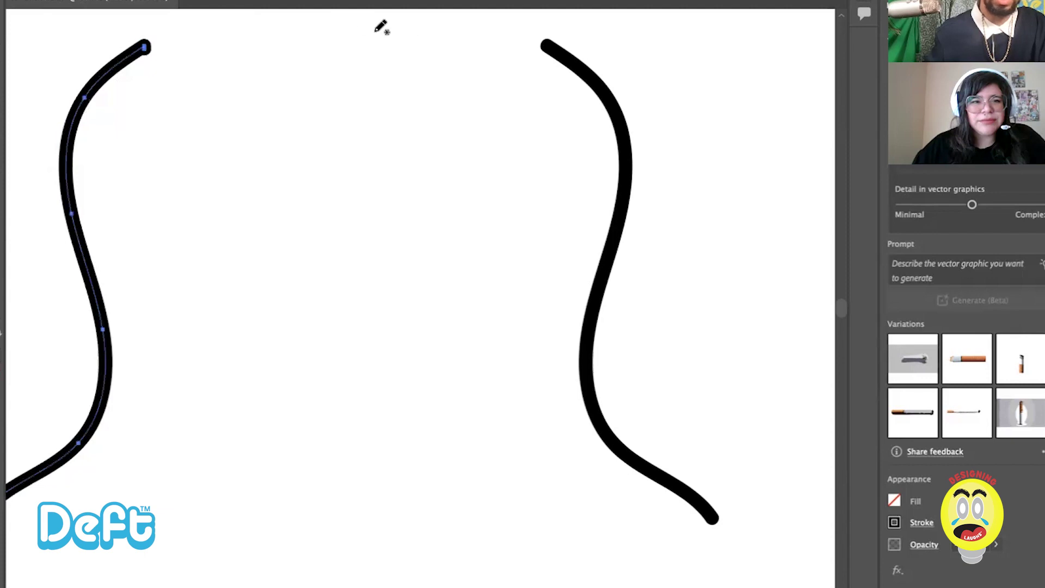
{"action": "key", "text": "ctrl+shift+a"}
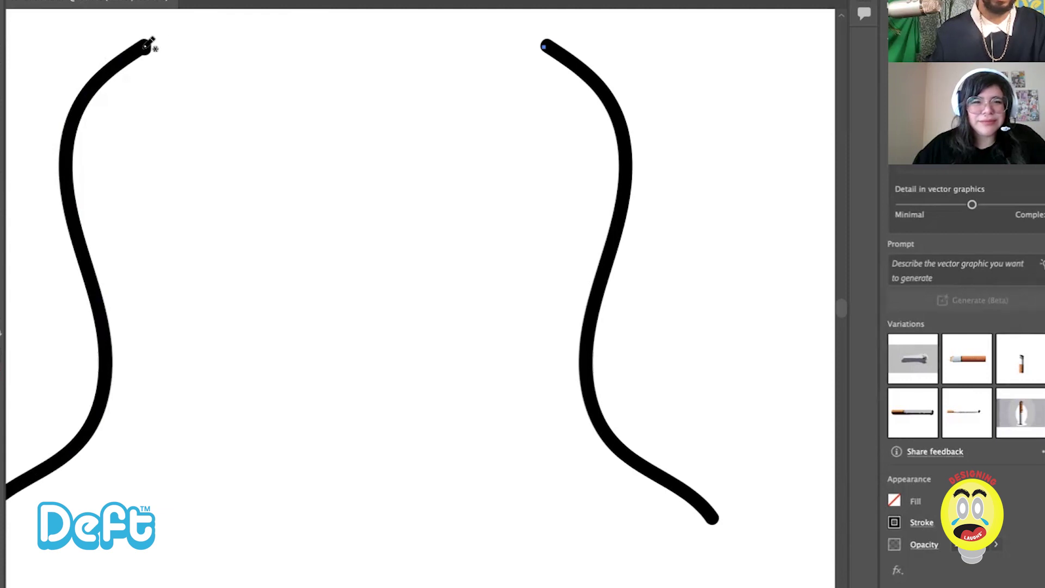
{"action": "key", "text": "ctrl+z"}
{"action": "left_click_drag", "start_coordinate": [144, 46], "coordinate": [562, 39]}
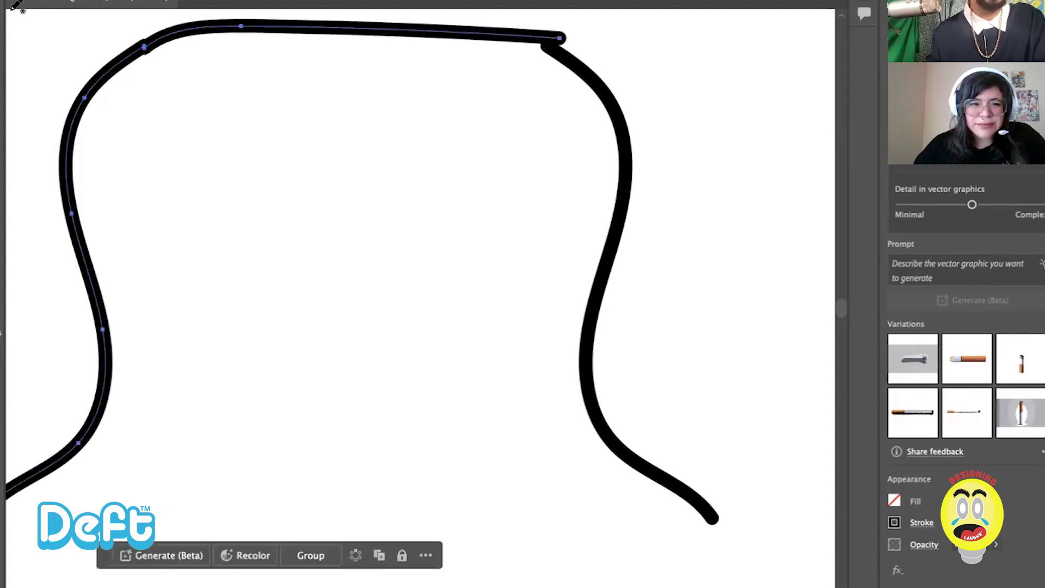
Step: Delete the left curve with its top stroke and the remaining right curve to empty the artboard
{"action": "key", "text": "Delete"}
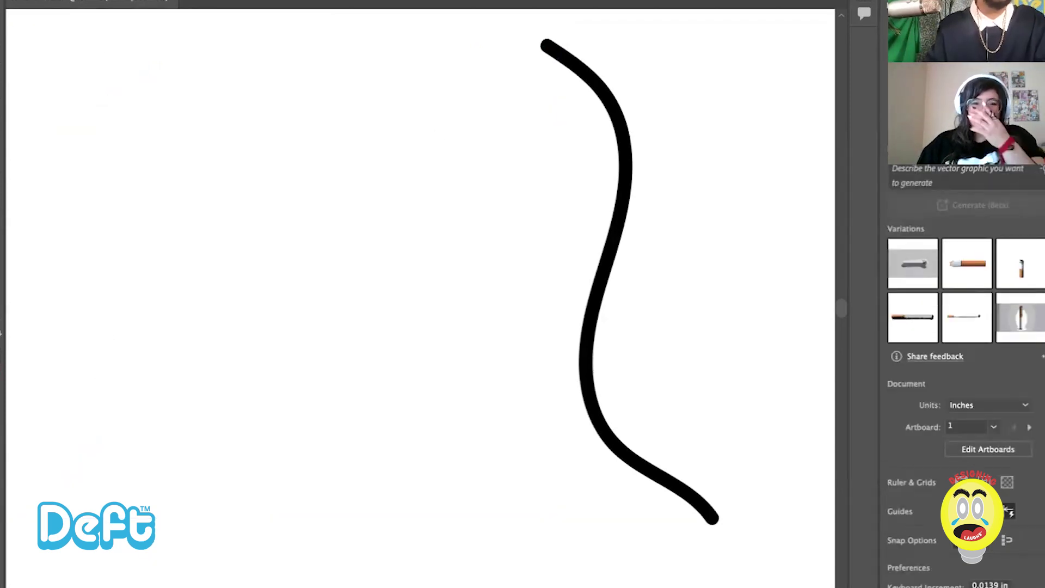
{"action": "key", "text": "super+minus"}
{"action": "key", "text": "super+minus"}
{"action": "key", "text": "super+minus"}
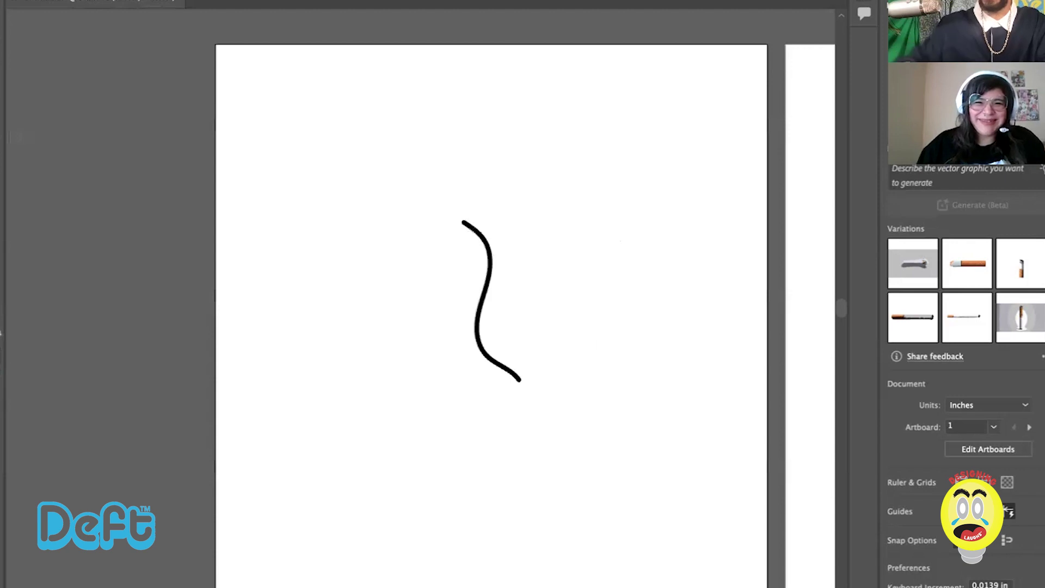
{"action": "left_click", "coordinate": [471, 230]}
{"action": "key", "text": "Delete"}
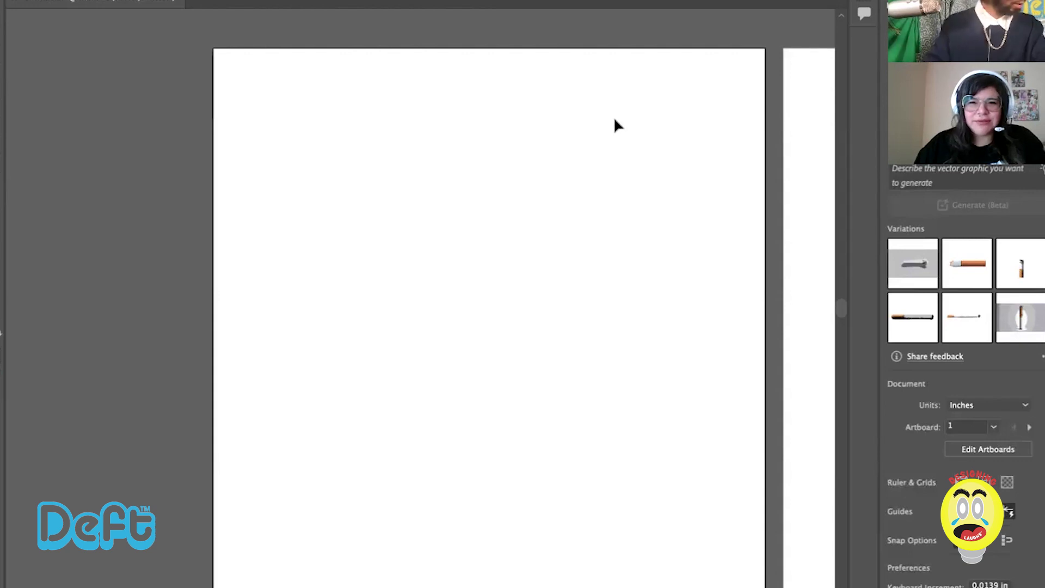
Step: Draw an S-shaped curve for the outline's left side with the Pen tool, from its upper end downward
{"action": "scroll", "coordinate": [625, 224], "scroll_direction": "right", "scroll_amount": 5}
{"action": "scroll", "coordinate": [625, 223], "scroll_direction": "down", "scroll_amount": 2}
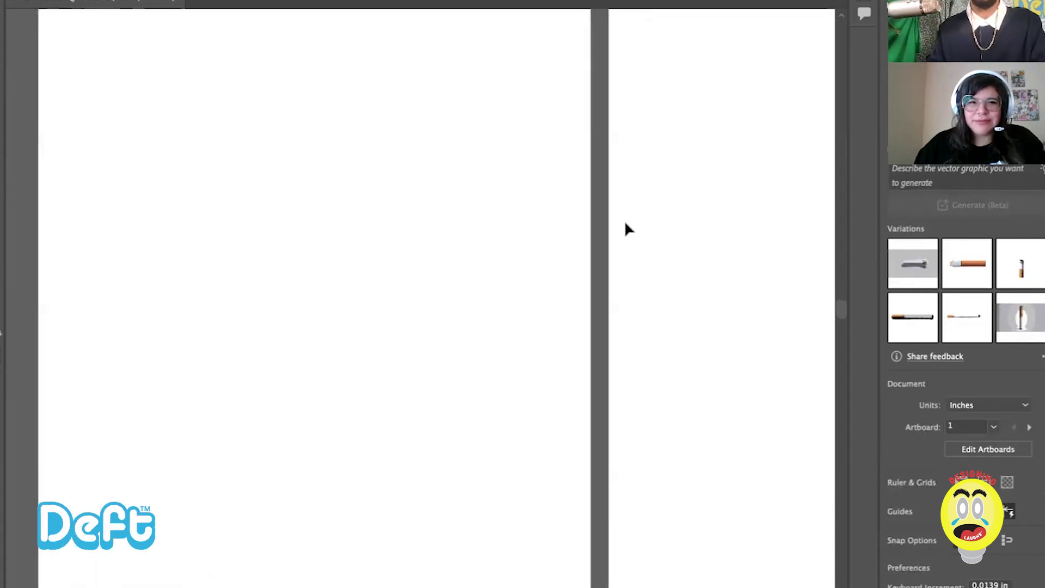
{"action": "scroll", "coordinate": [625, 224], "scroll_direction": "left", "scroll_amount": 3}
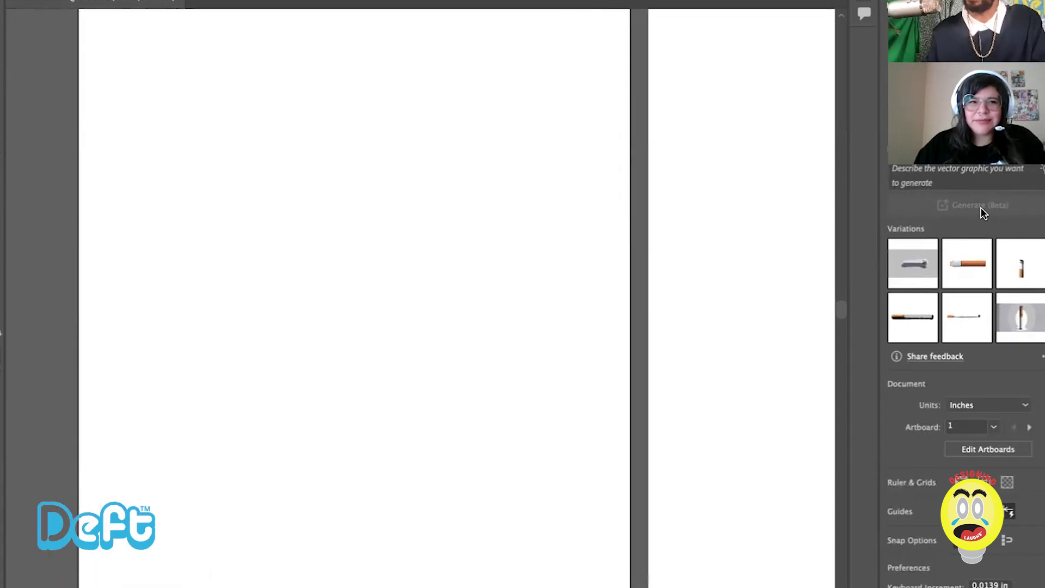
{"action": "scroll", "coordinate": [983, 212], "scroll_direction": "up", "scroll_amount": 3}
{"action": "scroll", "coordinate": [991, 309], "scroll_direction": "down", "scroll_amount": 5}
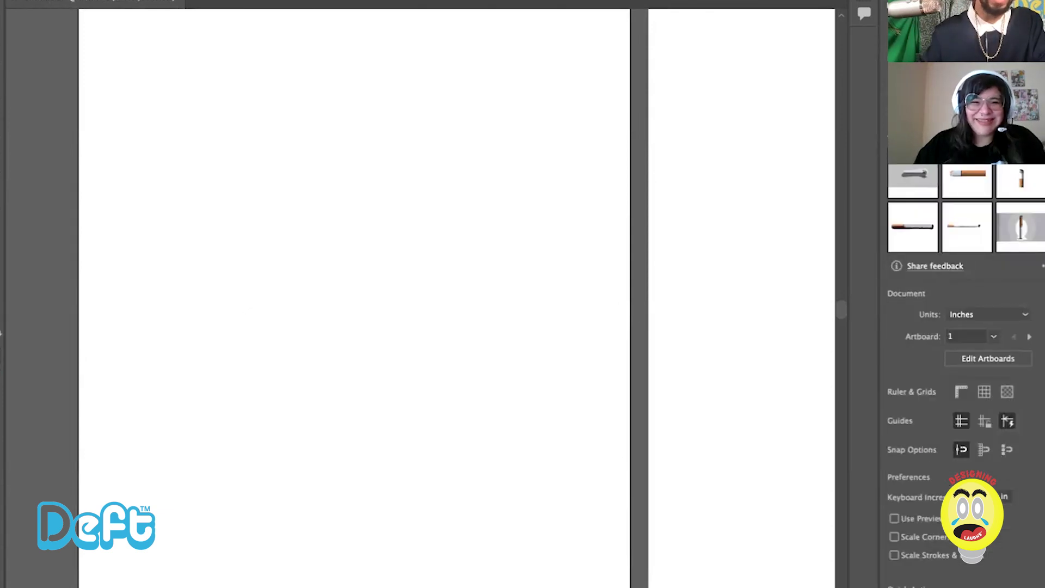
{"action": "scroll", "coordinate": [966, 326], "scroll_direction": "up", "scroll_amount": 4}
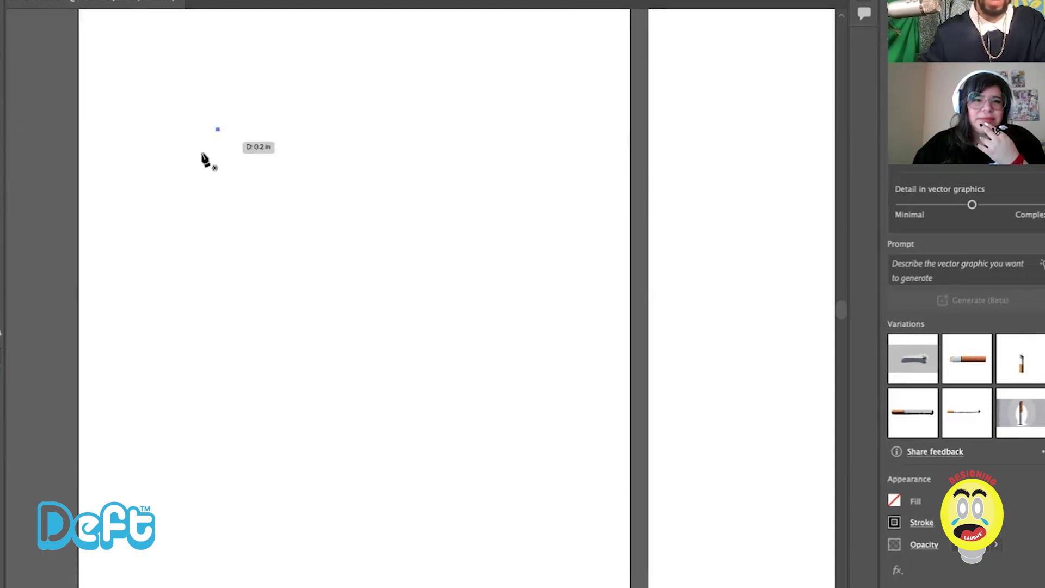
{"action": "left_click_drag", "start_coordinate": [187, 195], "coordinate": [222, 247]}
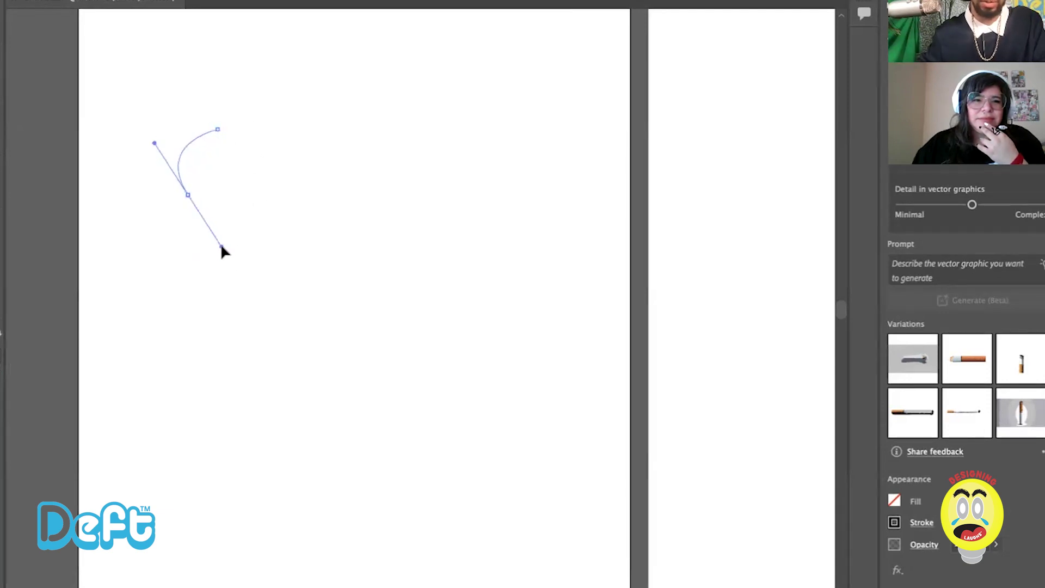
{"action": "left_click_drag", "start_coordinate": [198, 284], "coordinate": [188, 289]}
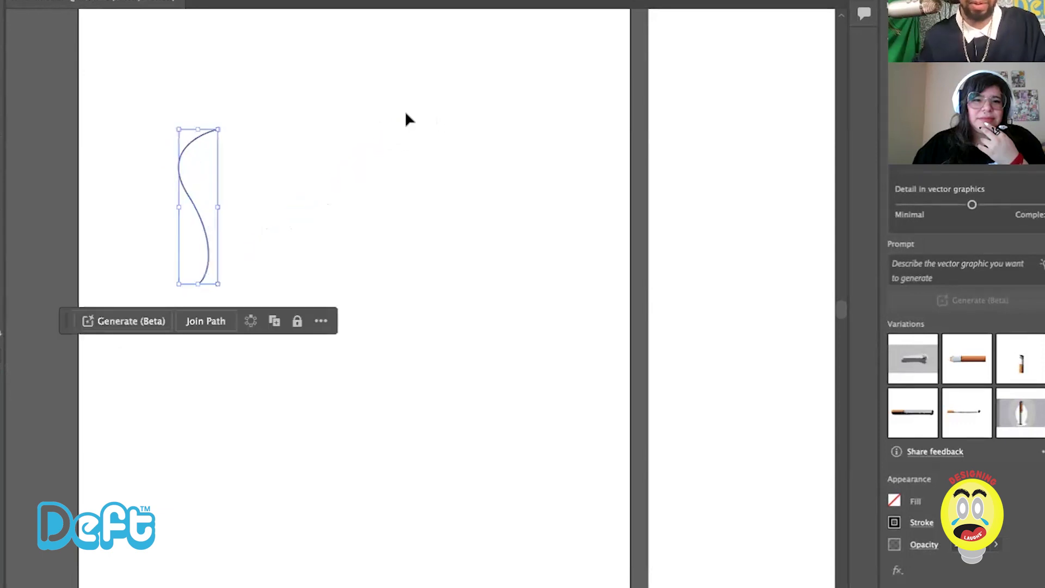
Step: Extend the path from the left curve's upper end with a straight horizontal top edge
{"action": "scroll", "coordinate": [484, 106], "scroll_direction": "up", "scroll_amount": 5}
{"action": "scroll", "coordinate": [483, 107], "scroll_direction": "up", "scroll_amount": 3}
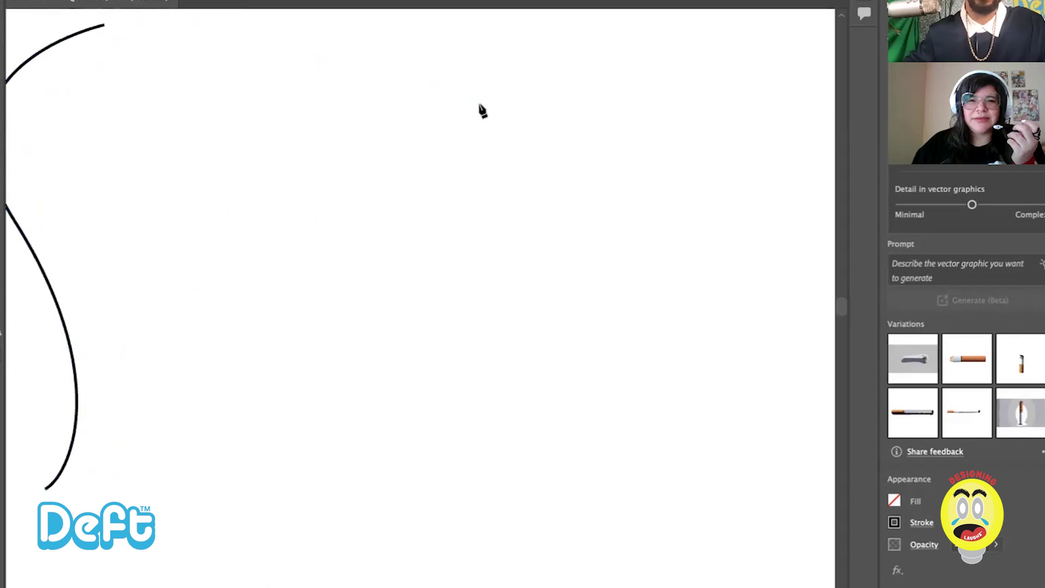
{"action": "left_click", "coordinate": [491, 72]}
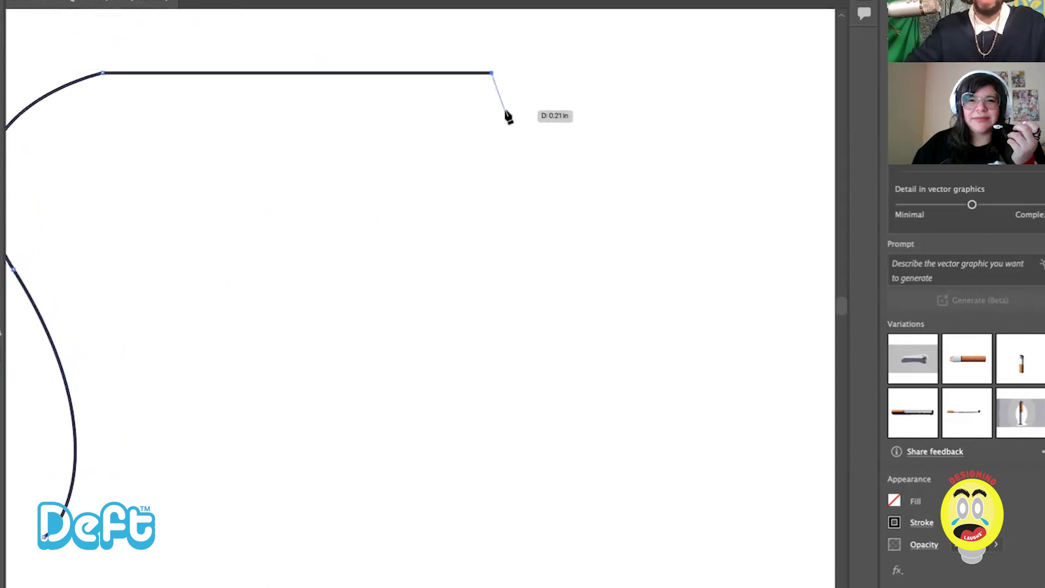
Step: Continue the path down the right side with an outward bulge, a sharp waist corner and an outward-flaring lower curve
{"action": "left_click_drag", "start_coordinate": [497, 352], "coordinate": [307, 555]}
{"action": "scroll", "coordinate": [422, 432], "scroll_direction": "down", "scroll_amount": 3}
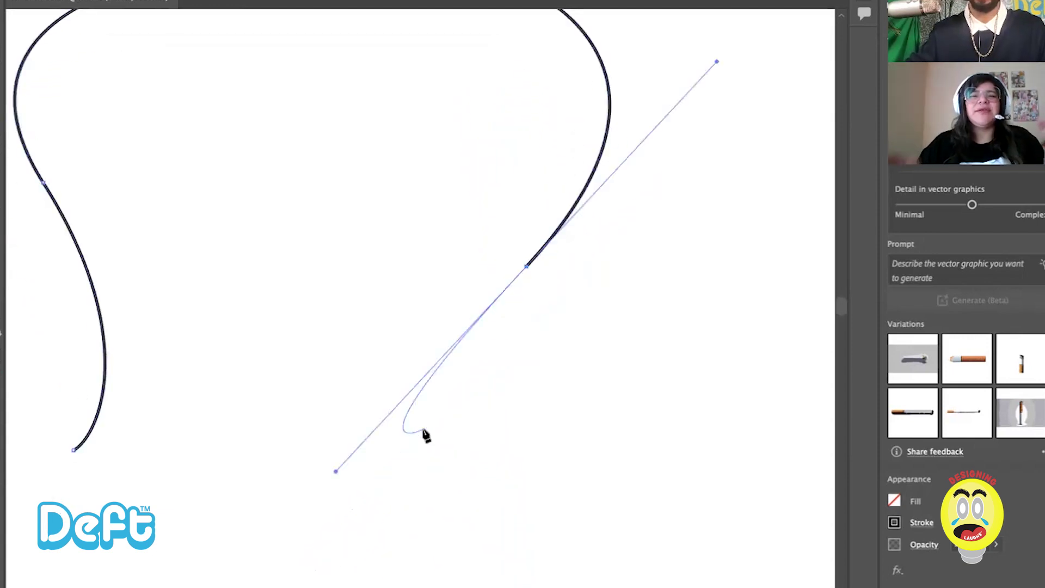
{"action": "left_click", "coordinate": [527, 267]}
{"action": "mouse_move", "coordinate": [591, 424]}
{"action": "left_mouse_down"}
{"action": "mouse_move", "coordinate": [751, 417]}
{"action": "mouse_move", "coordinate": [807, 402]}
{"action": "mouse_move", "coordinate": [770, 478]}
{"action": "mouse_move", "coordinate": [695, 523]}
{"action": "left_mouse_up"}
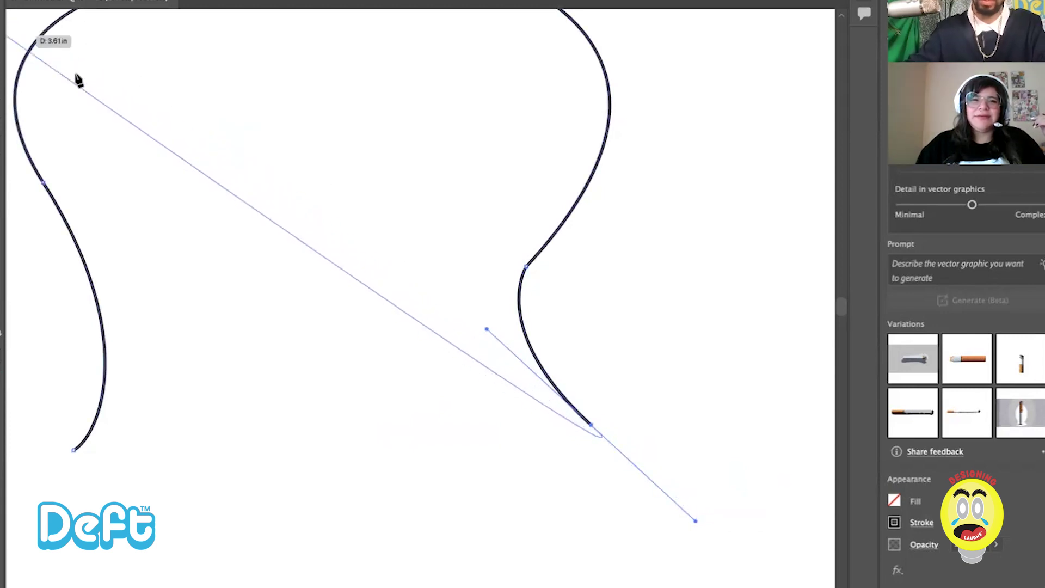
{"action": "key", "text": "v"}
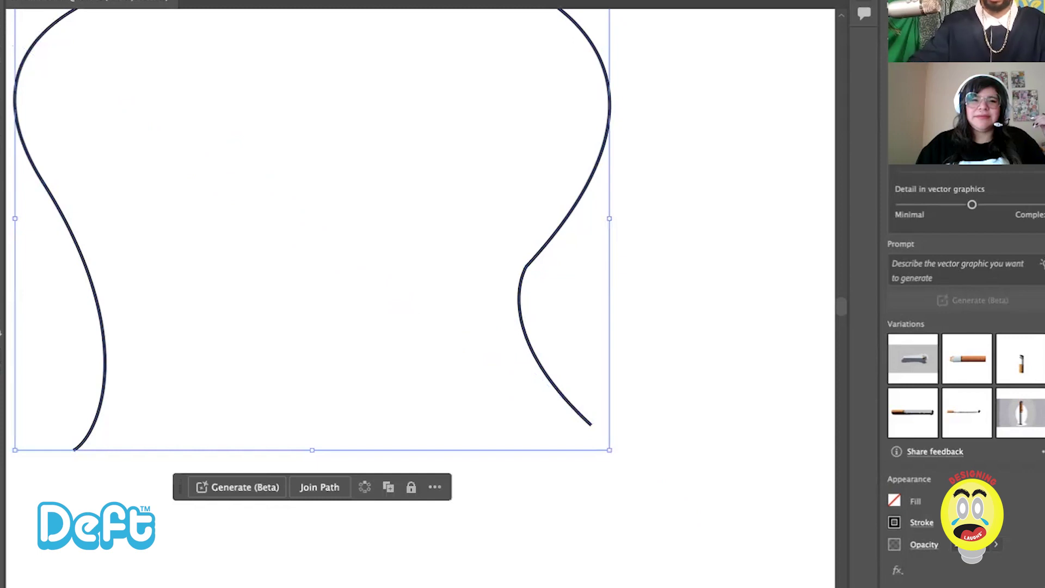
{"action": "key", "text": "ctrl+minus"}
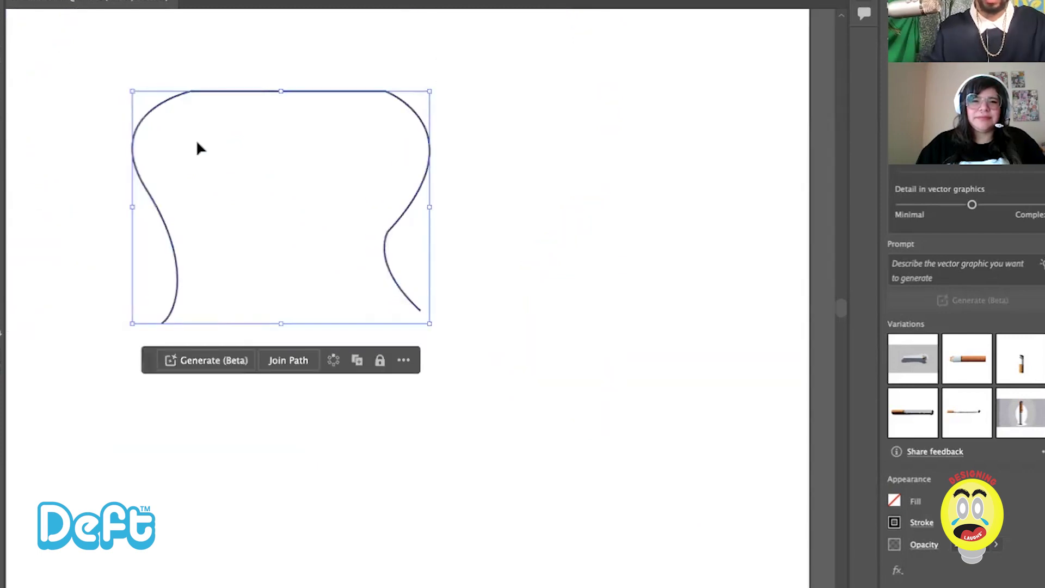
{"action": "left_click", "coordinate": [587, 254]}
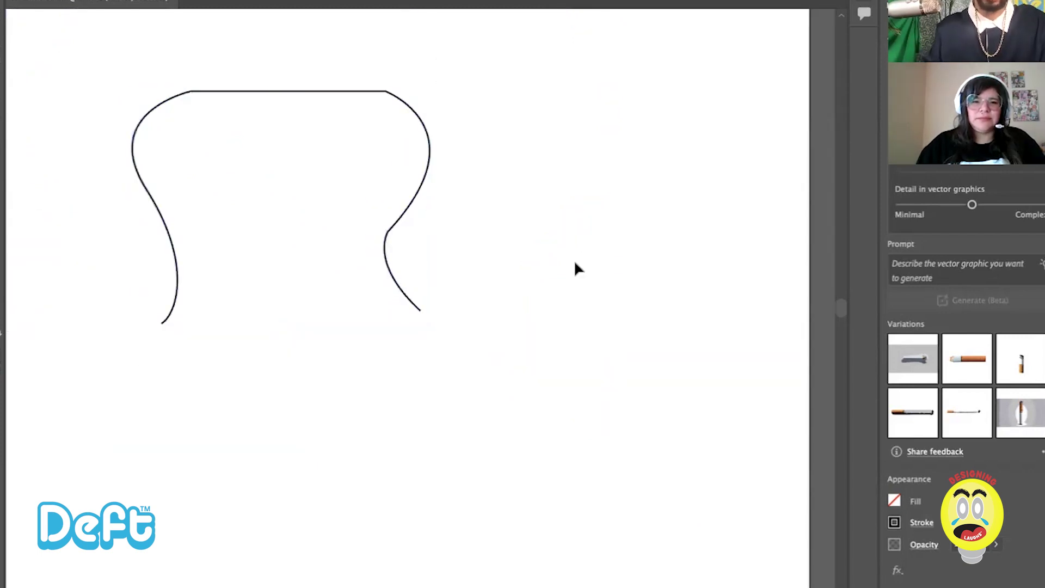
Step: Set the outline's stroke weight to 8 pt
{"action": "left_click", "coordinate": [234, 91]}
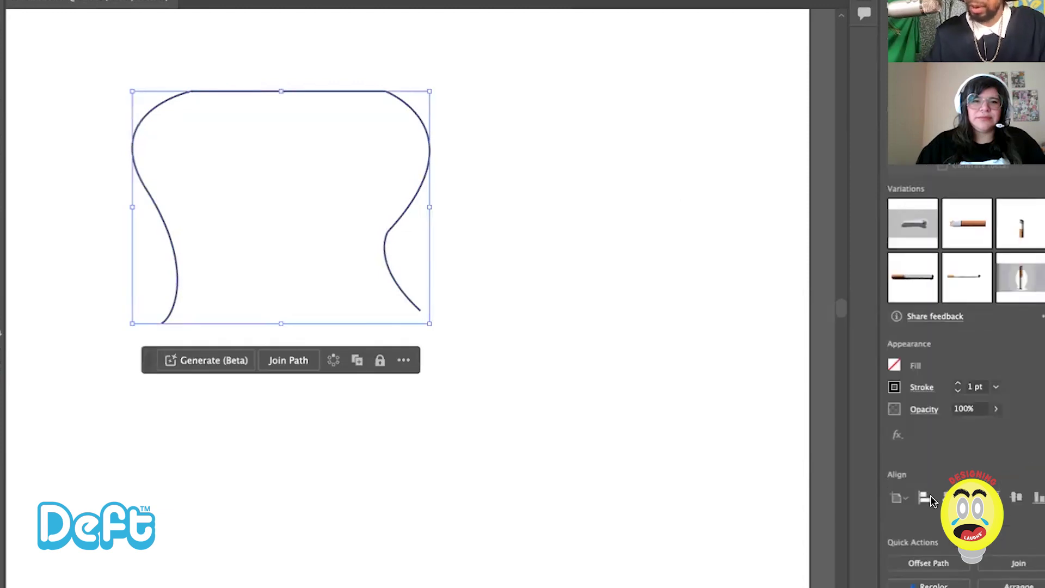
{"action": "left_click", "coordinate": [996, 389]}
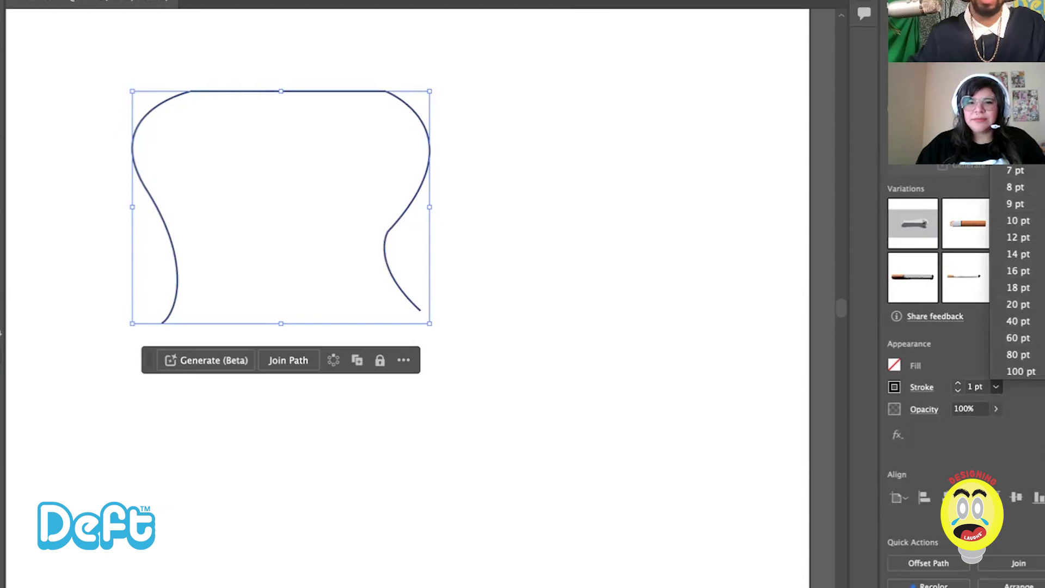
{"action": "left_click", "coordinate": [1016, 120]}
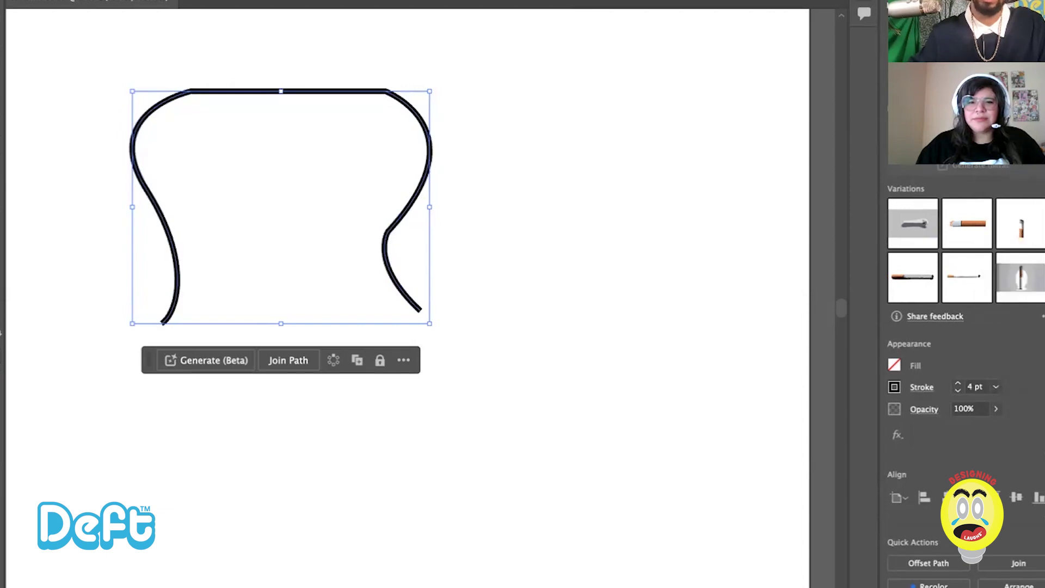
{"action": "left_click", "coordinate": [996, 388]}
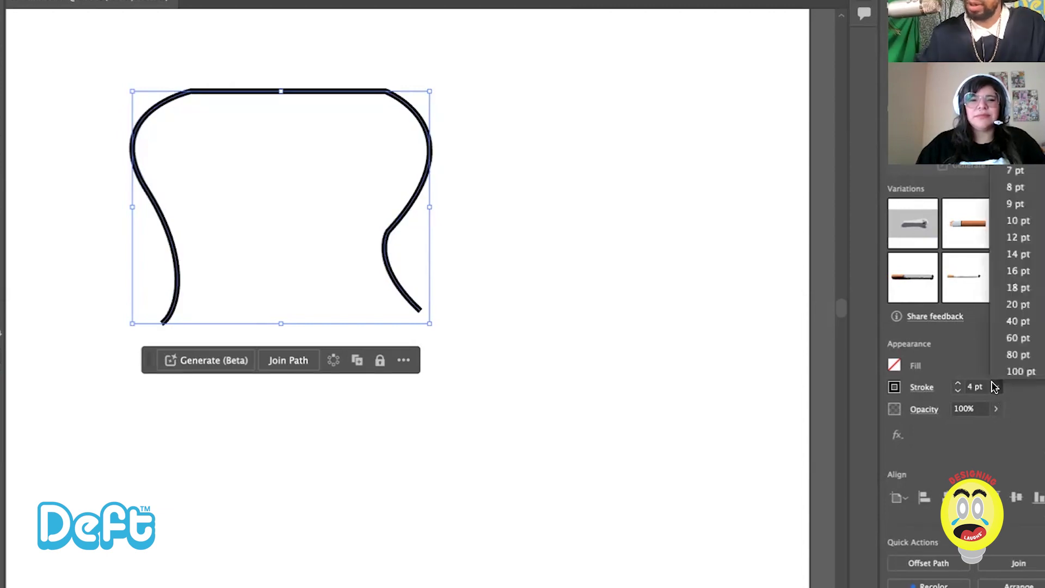
{"action": "left_click", "coordinate": [1015, 188]}
{"action": "left_click", "coordinate": [662, 412]}
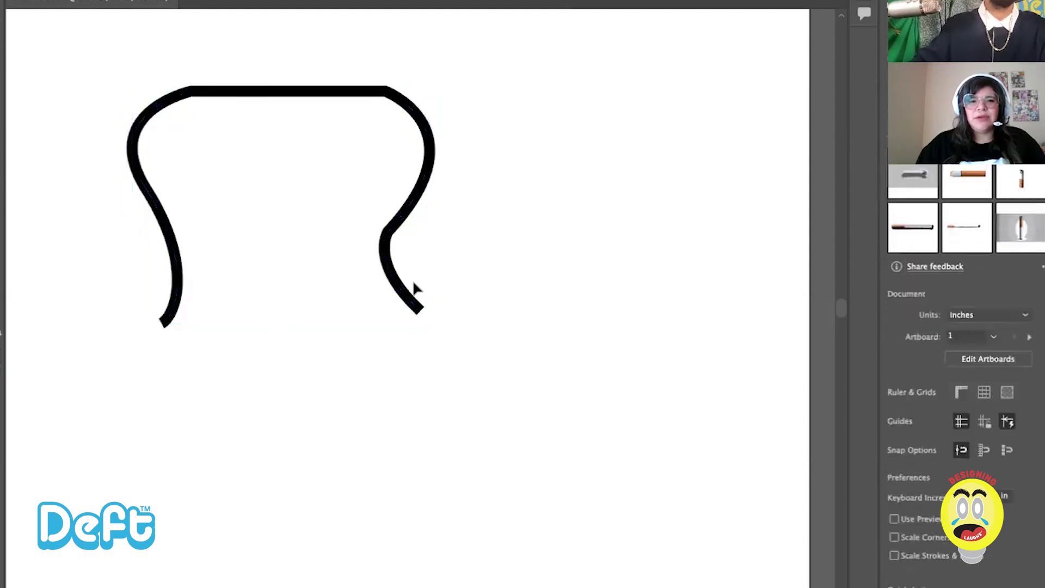
Step: Select the black outline and set up a text-to-vector graphic with the prompt "eye" and the graphic type Icon
{"action": "left_click_drag", "start_coordinate": [337, 95], "coordinate": [413, 163]}
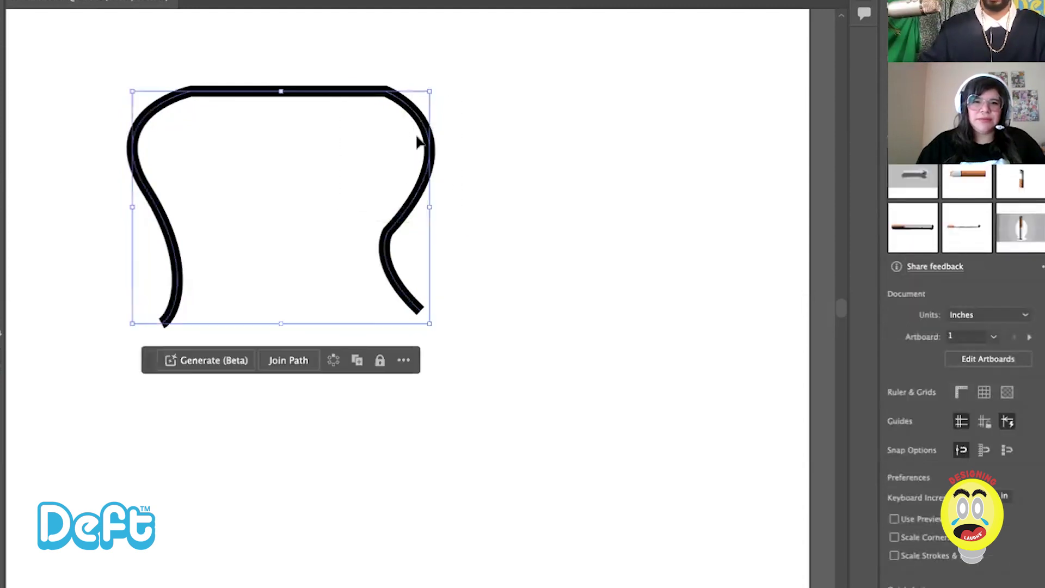
{"action": "left_click", "coordinate": [242, 387]}
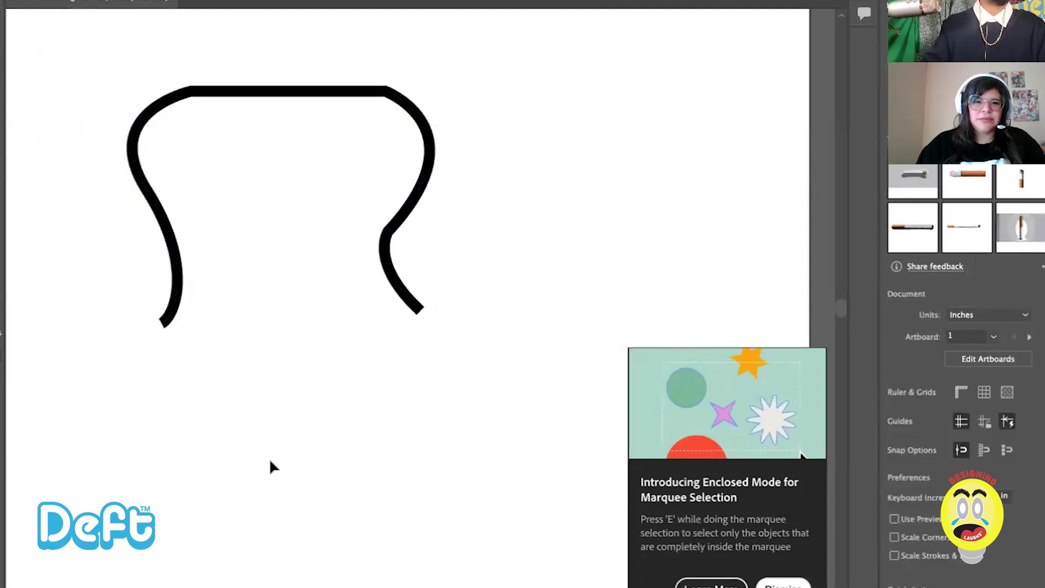
{"action": "left_click", "coordinate": [170, 213]}
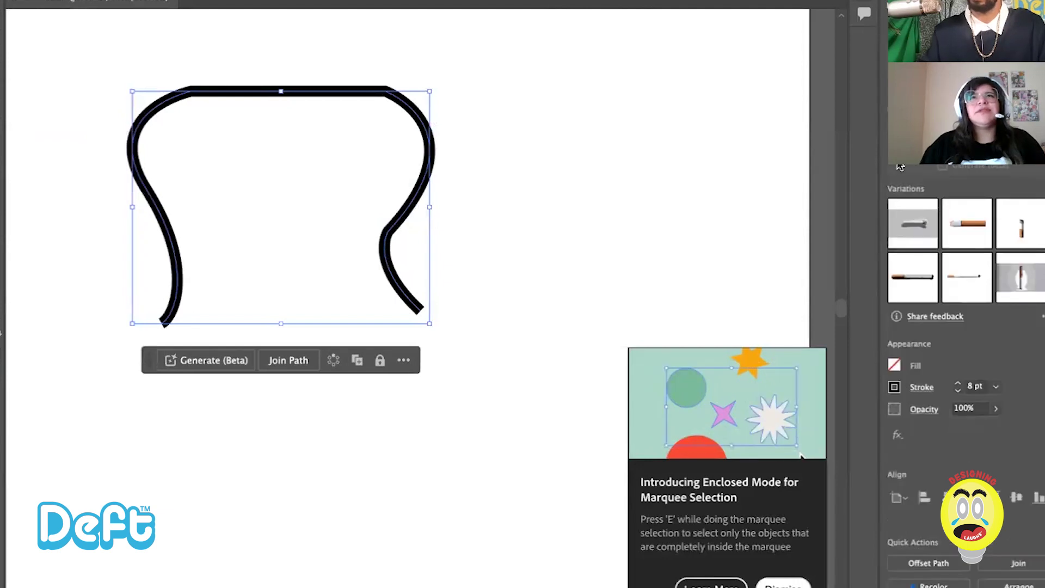
{"action": "scroll", "coordinate": [908, 165], "scroll_direction": "up", "scroll_amount": 5}
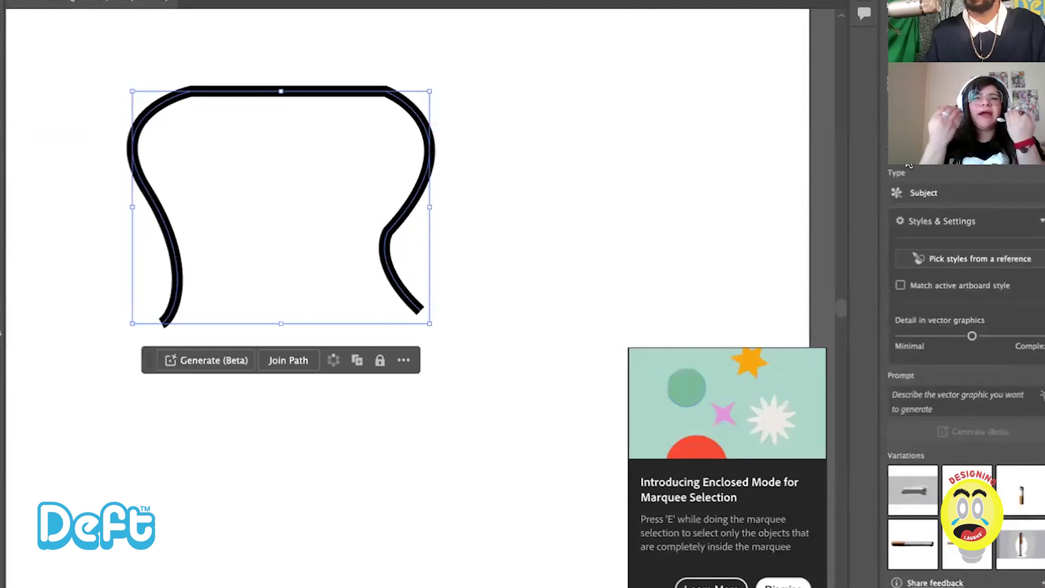
{"action": "left_click", "coordinate": [919, 395]}
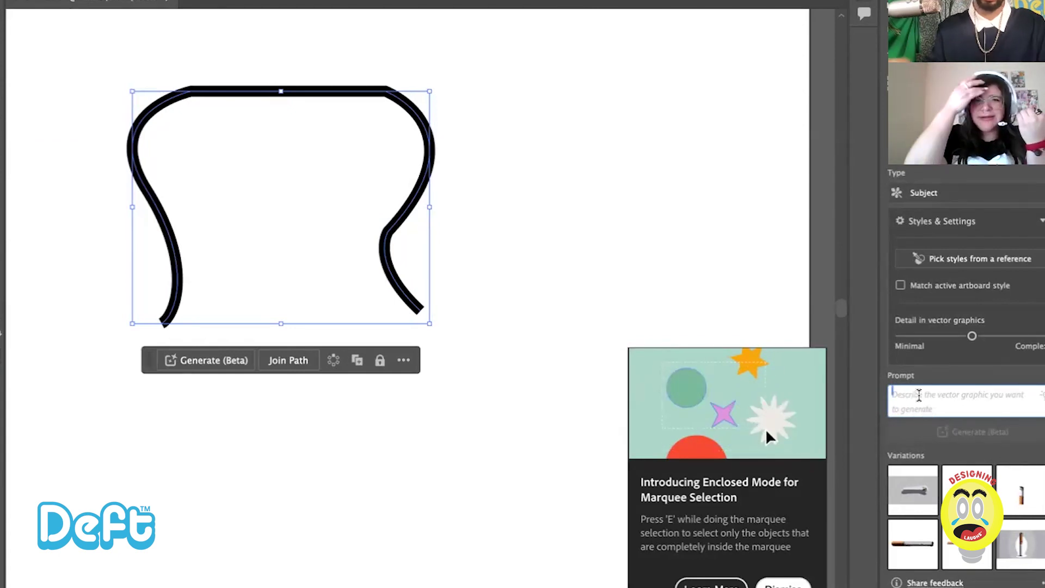
{"action": "type", "text": "eye"}
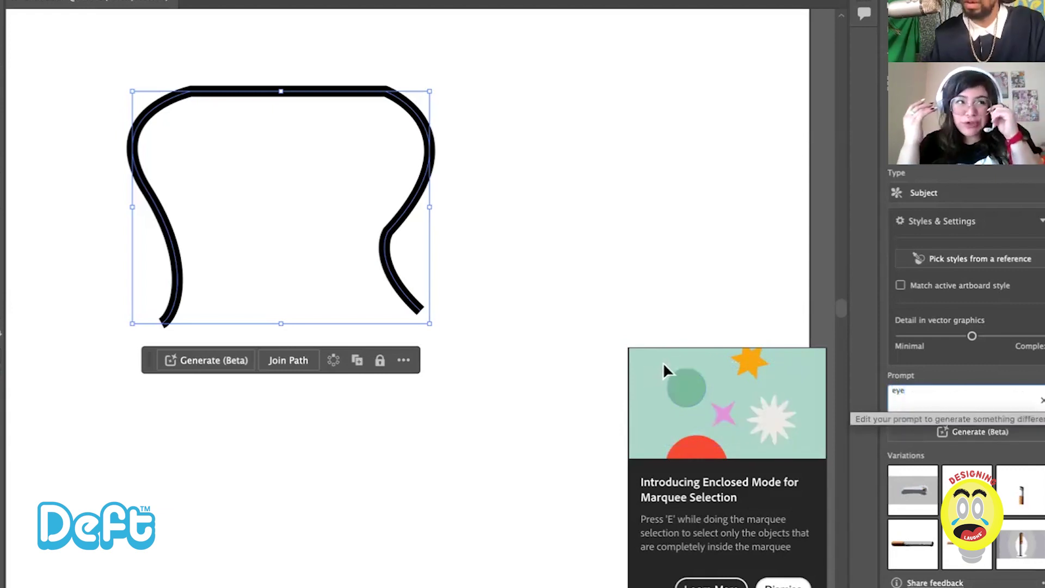
{"action": "left_click", "coordinate": [958, 192]}
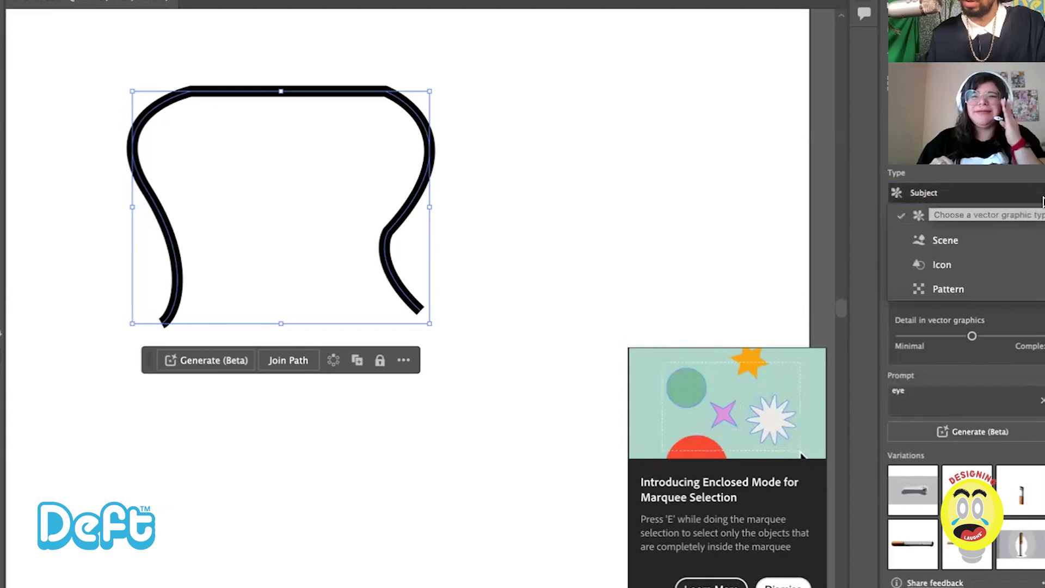
{"action": "left_click", "coordinate": [1010, 267]}
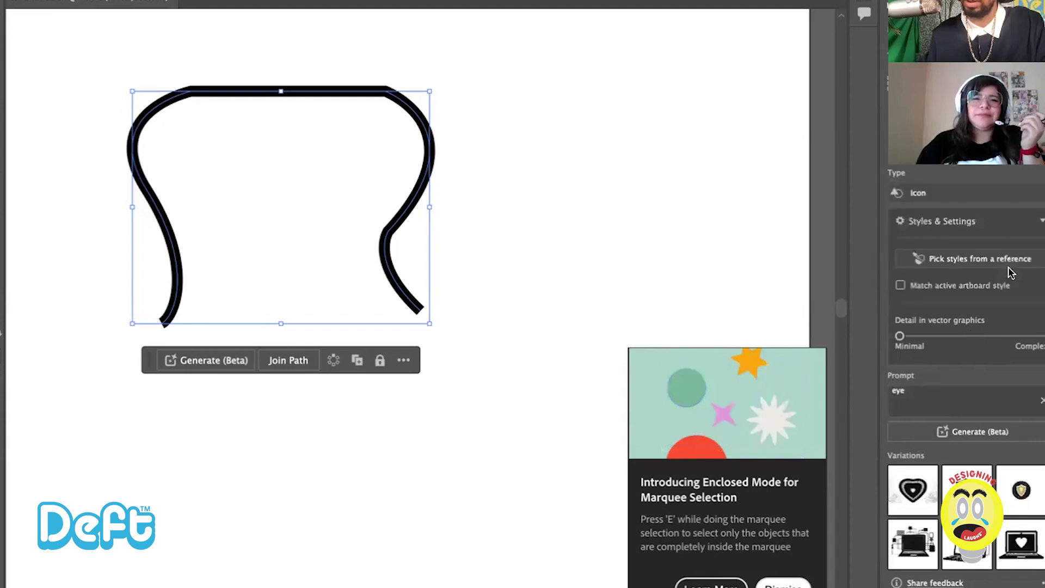
Step: Replace the prompt with "cut eyes", generate the vector graphic and agree to the generative AI user guidelines
{"action": "left_click", "coordinate": [929, 392]}
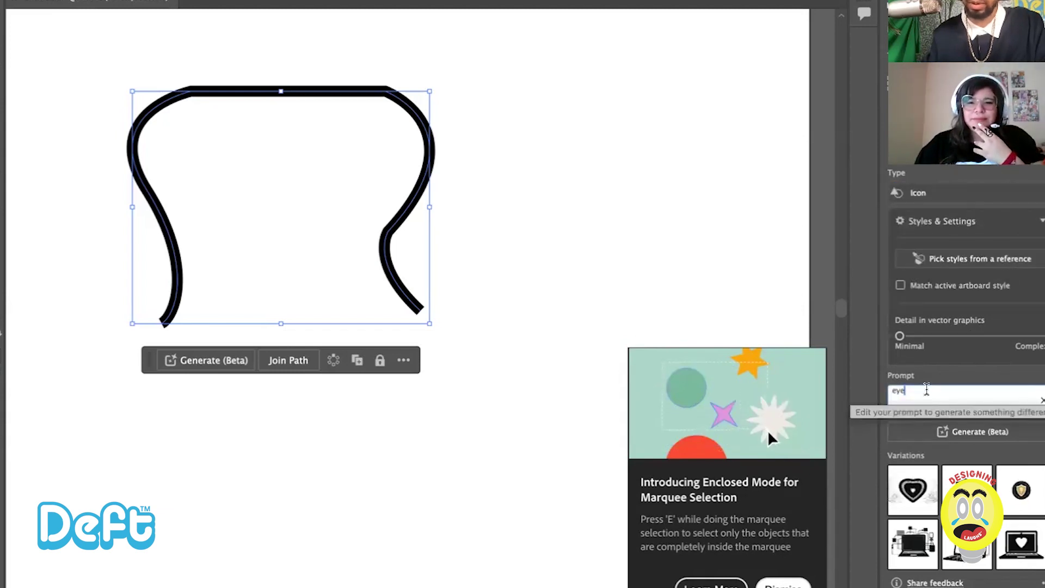
{"action": "key", "text": "BackSpace"}
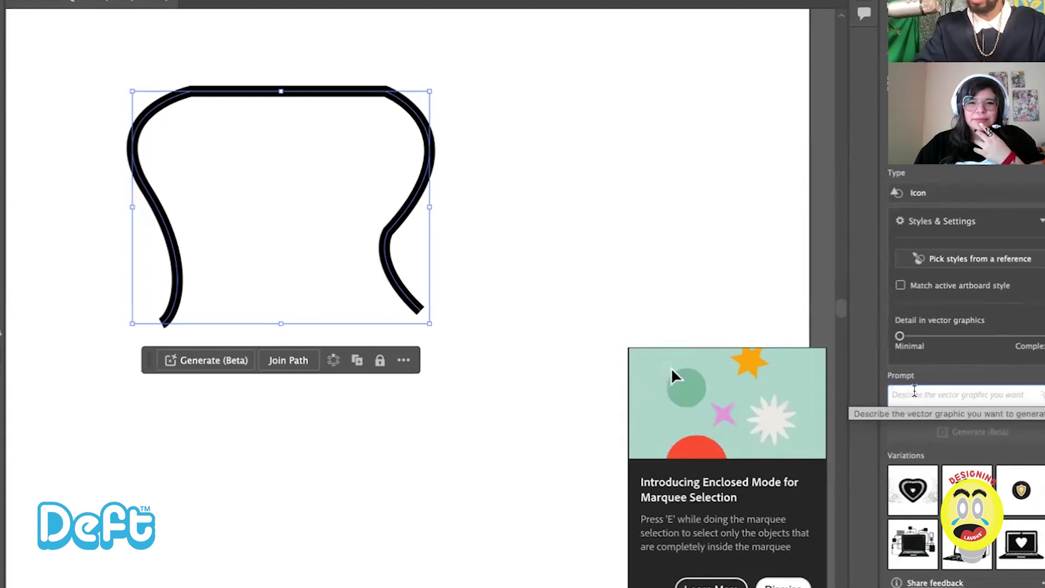
{"action": "type", "text": "c"}
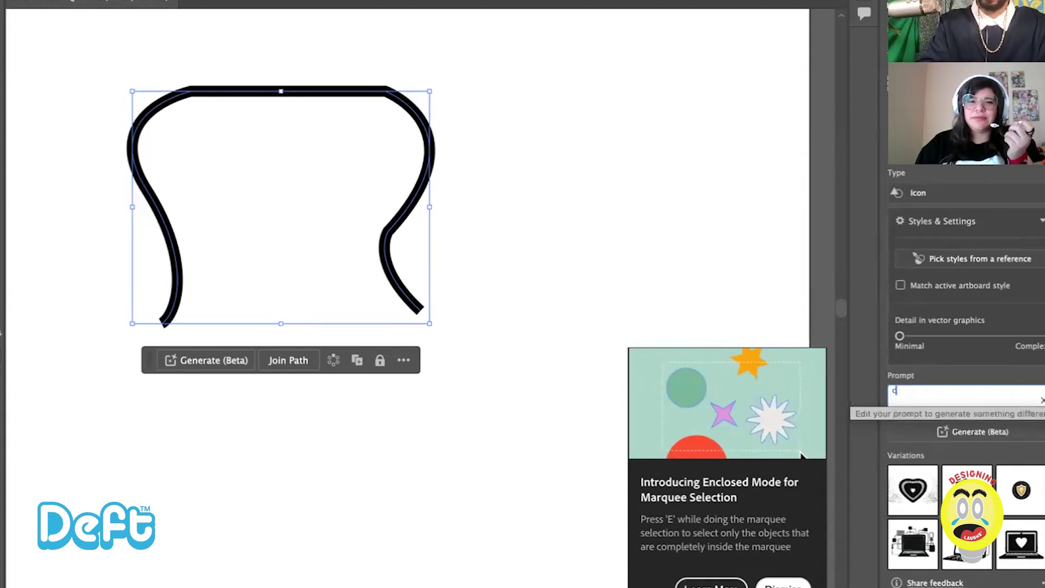
{"action": "type", "text": "ut eyes"}
{"action": "key", "text": "Return"}
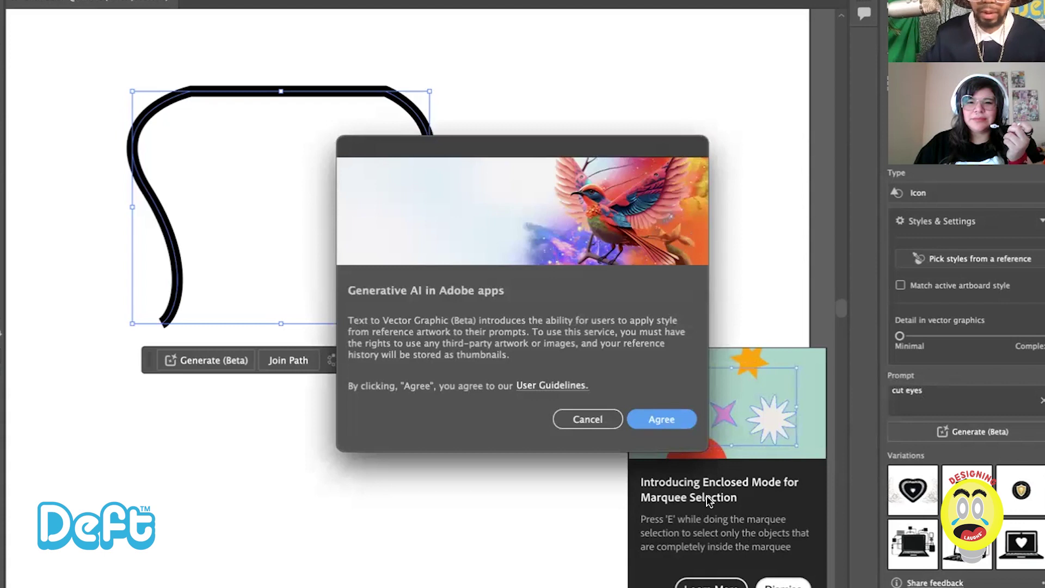
{"action": "left_click", "coordinate": [648, 416]}
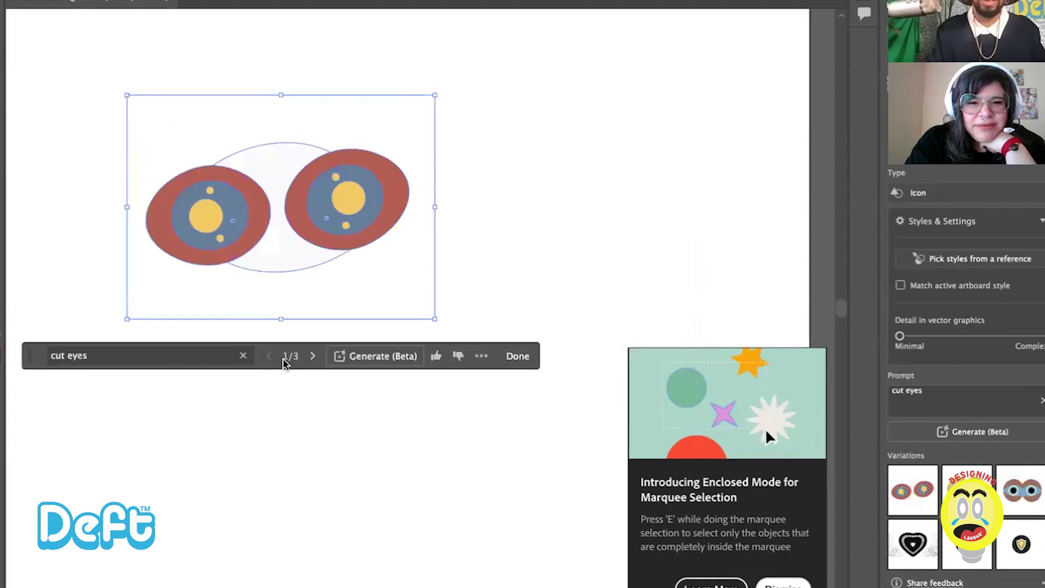
Step: Preview the second and third generated variations in place of the outline, then apply the second, yellow-and-grey one
{"action": "scroll", "coordinate": [1004, 467], "scroll_direction": "down", "scroll_amount": 4}
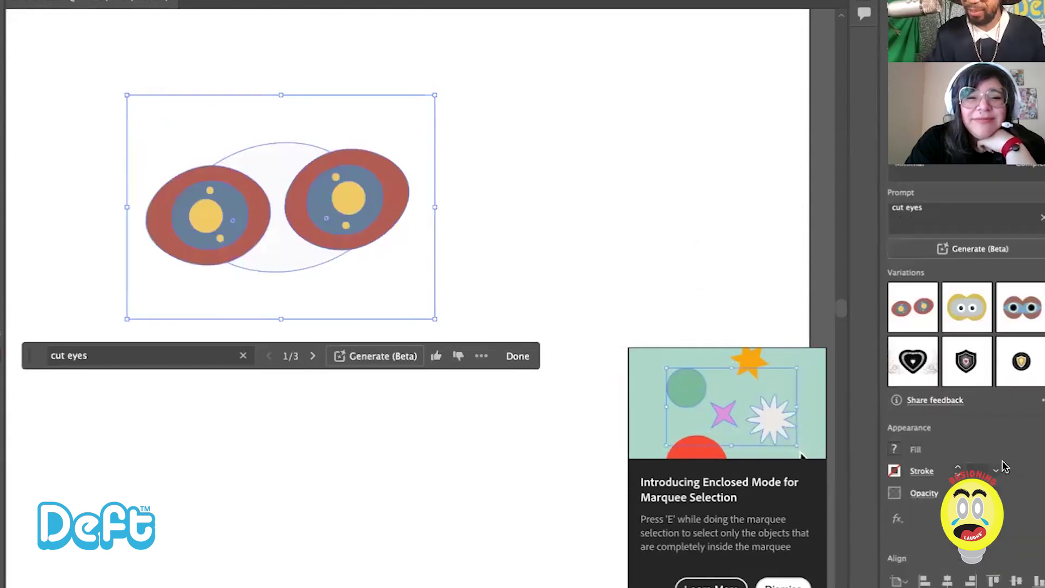
{"action": "mouse_move", "coordinate": [975, 312]}
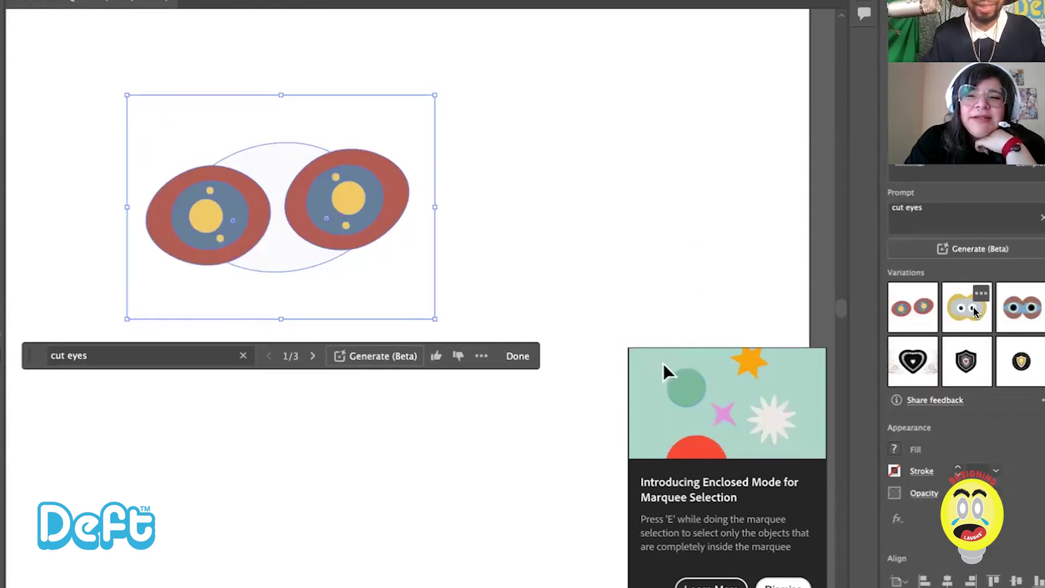
{"action": "left_click", "coordinate": [974, 312]}
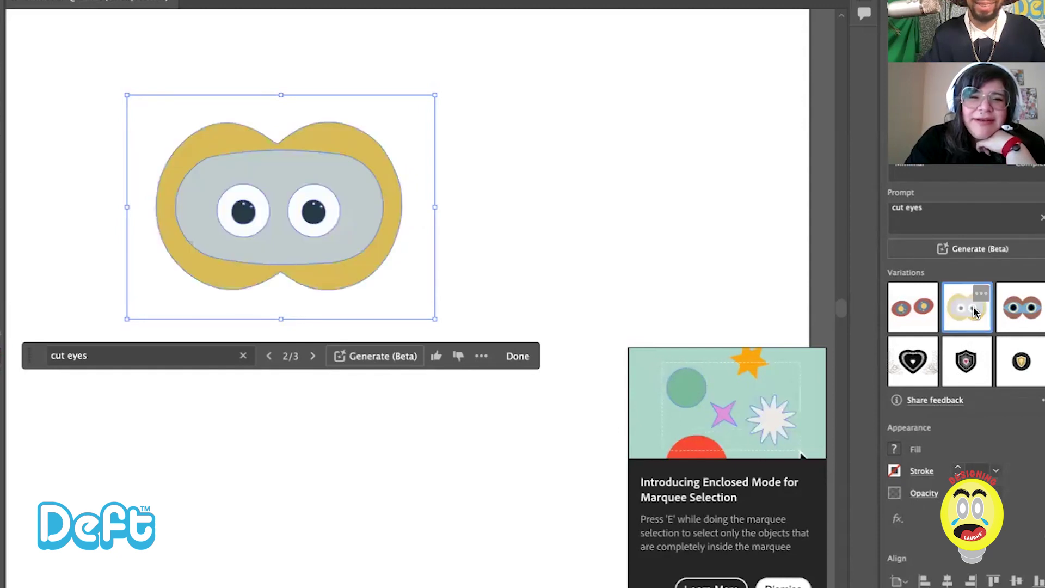
{"action": "left_click", "coordinate": [1010, 311]}
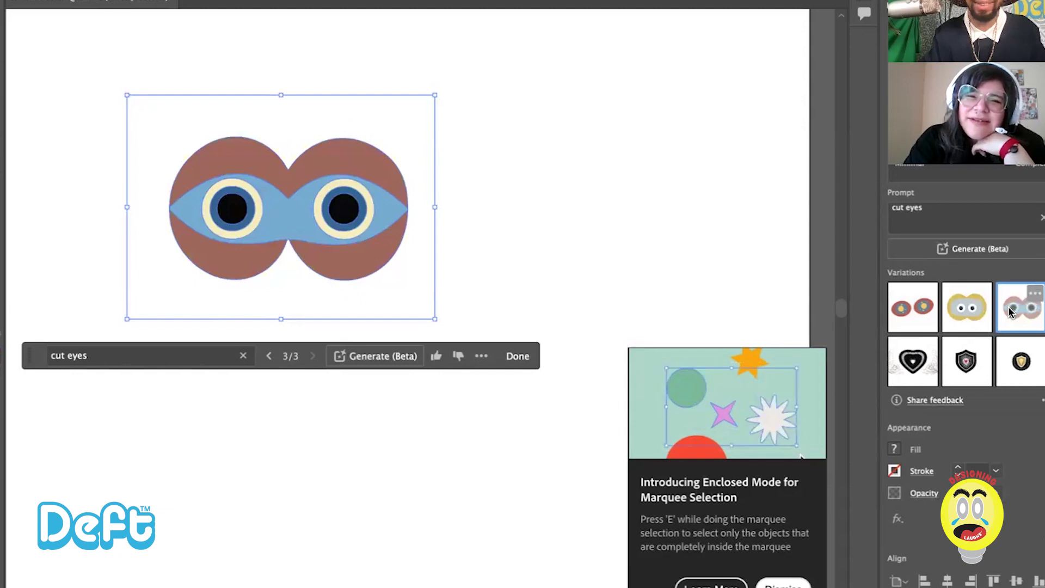
{"action": "left_click", "coordinate": [972, 314]}
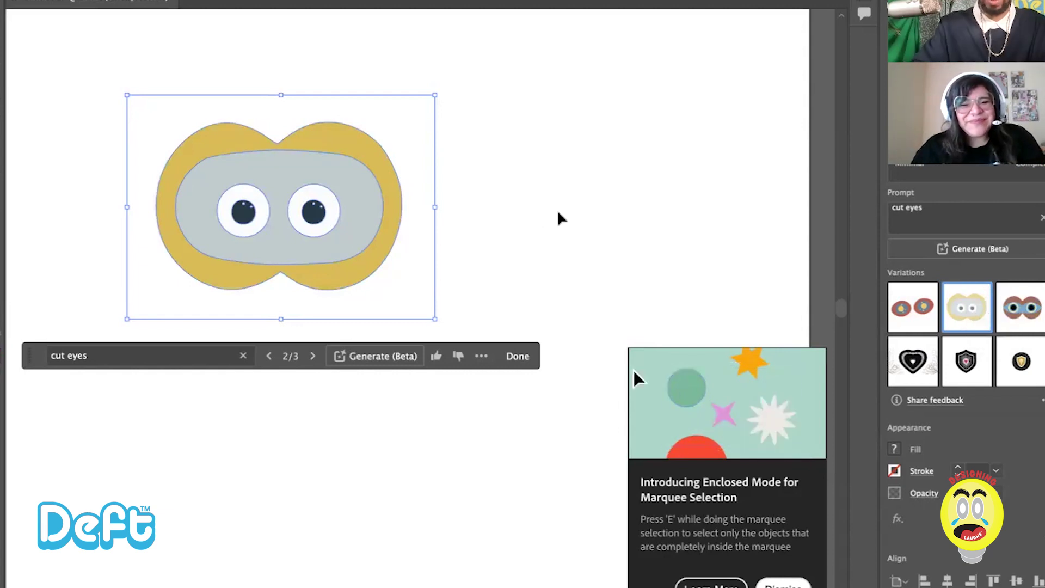
Step: Move the yellow eyes graphic down to the artboard's left edge
{"action": "key", "text": "ctrl+minus"}
{"action": "key", "text": "ctrl+minus"}
{"action": "scroll", "coordinate": [558, 210], "scroll_direction": "down", "scroll_amount": 3}
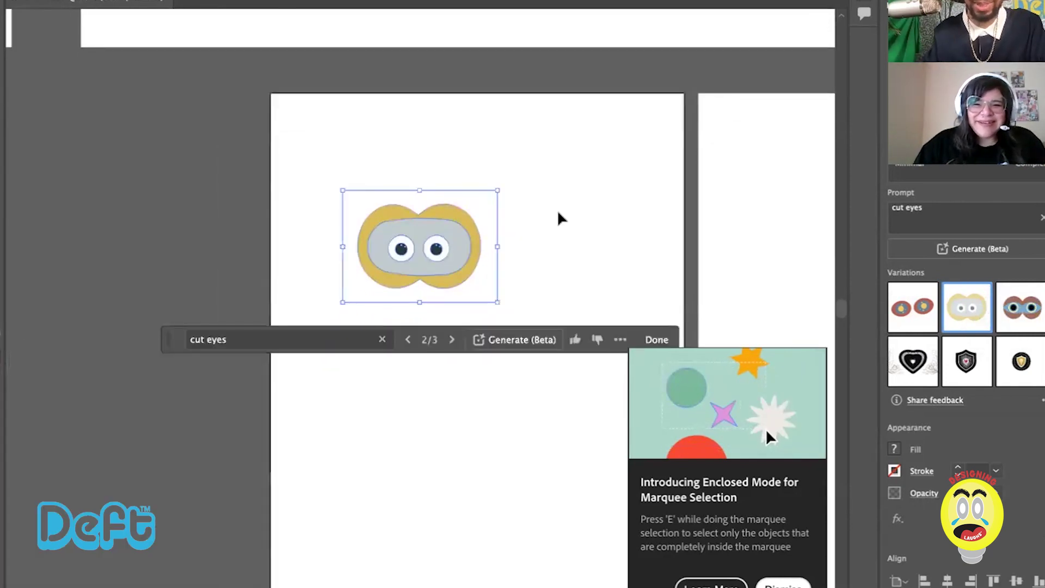
{"action": "left_click_drag", "start_coordinate": [444, 234], "coordinate": [359, 369]}
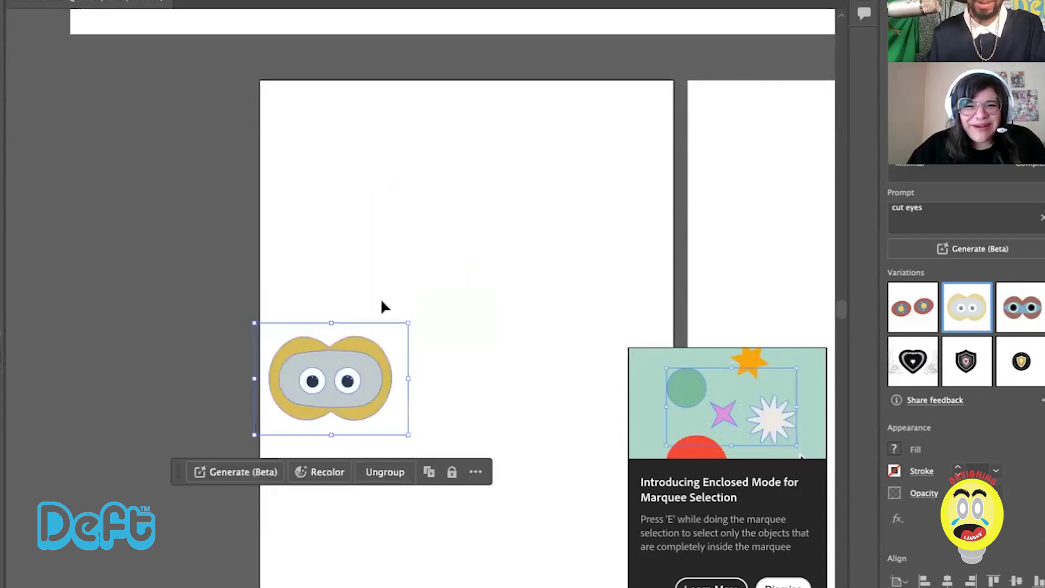
Step: Undo the move and the generated graphics until the black outline is restored, then deselect it
{"action": "left_click", "coordinate": [385, 303]}
{"action": "scroll", "coordinate": [436, 299], "scroll_direction": "up", "scroll_amount": 5}
{"action": "scroll", "coordinate": [438, 302], "scroll_direction": "down", "scroll_amount": 2}
{"action": "key", "text": "ctrl+z"}
{"action": "key", "text": "ctrl+z"}
{"action": "key", "text": "ctrl+z"}
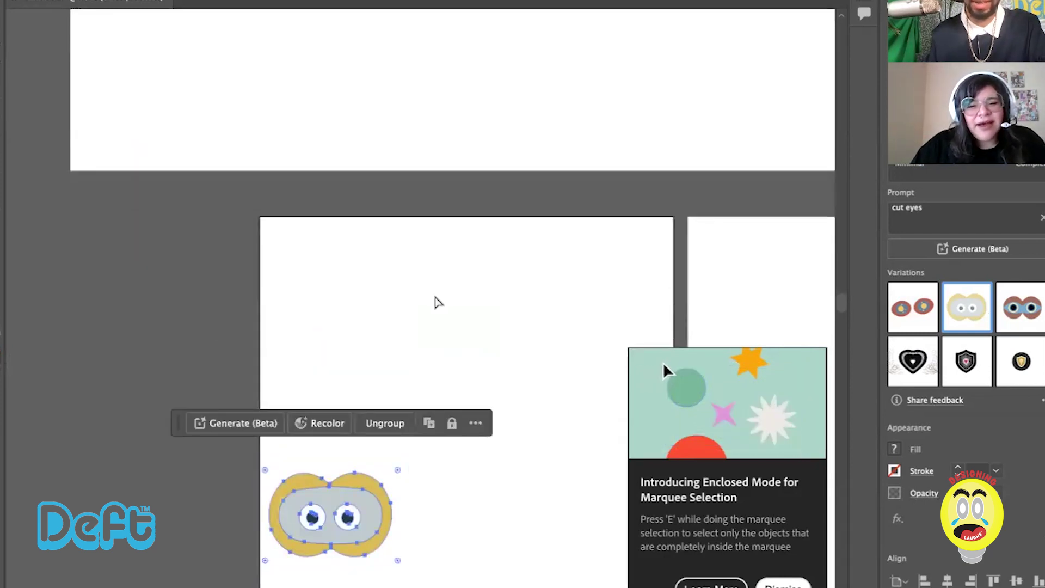
{"action": "key", "text": "ctrl+shift+z"}
{"action": "key", "text": "ctrl+z"}
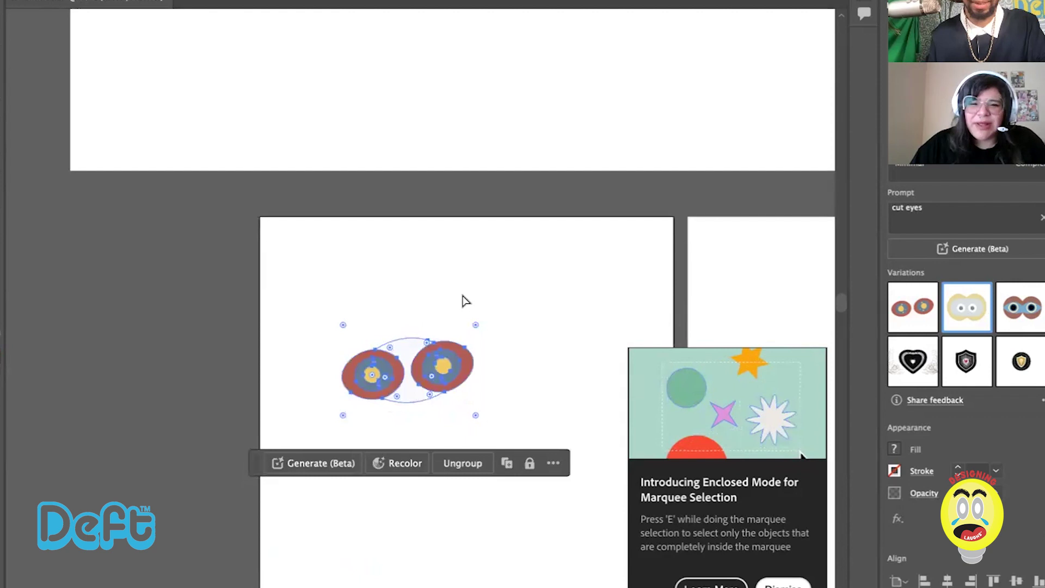
{"action": "key", "text": "ctrl+z"}
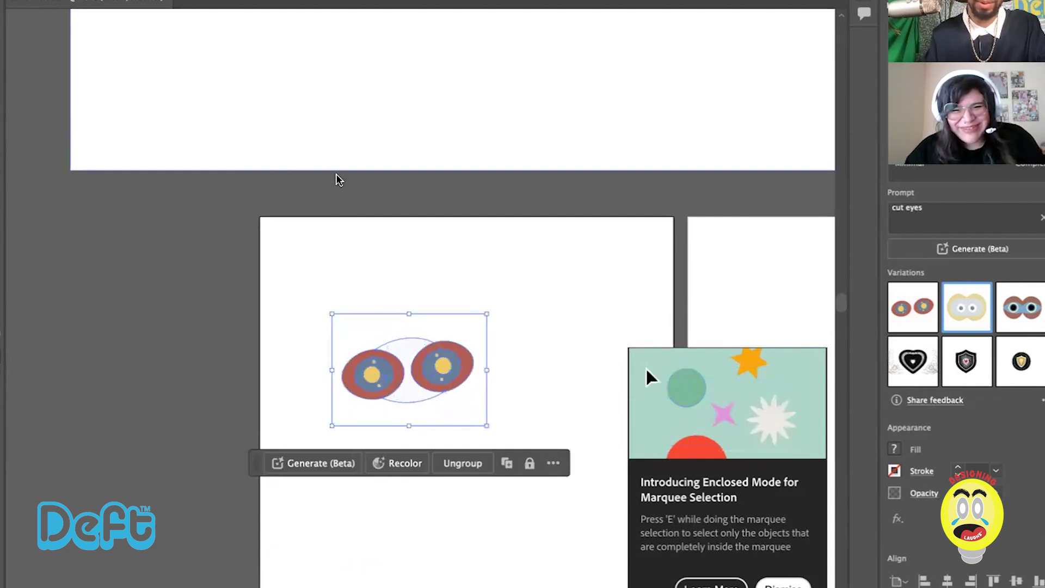
{"action": "left_click", "coordinate": [558, 294]}
{"action": "key", "text": "ctrl+z"}
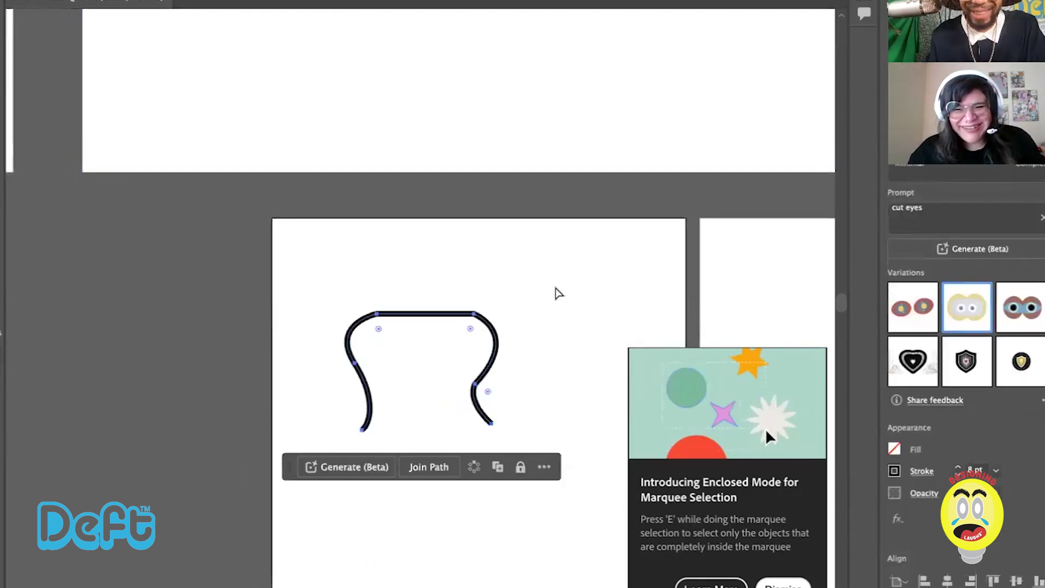
{"action": "left_click", "coordinate": [571, 265]}
Step: Place the first generated variation, the red and blue eyes, on the artboard below the outline
{"action": "scroll", "coordinate": [571, 265], "scroll_direction": "down", "scroll_amount": 1}
{"action": "scroll", "coordinate": [571, 265], "scroll_direction": "down", "scroll_amount": 4}
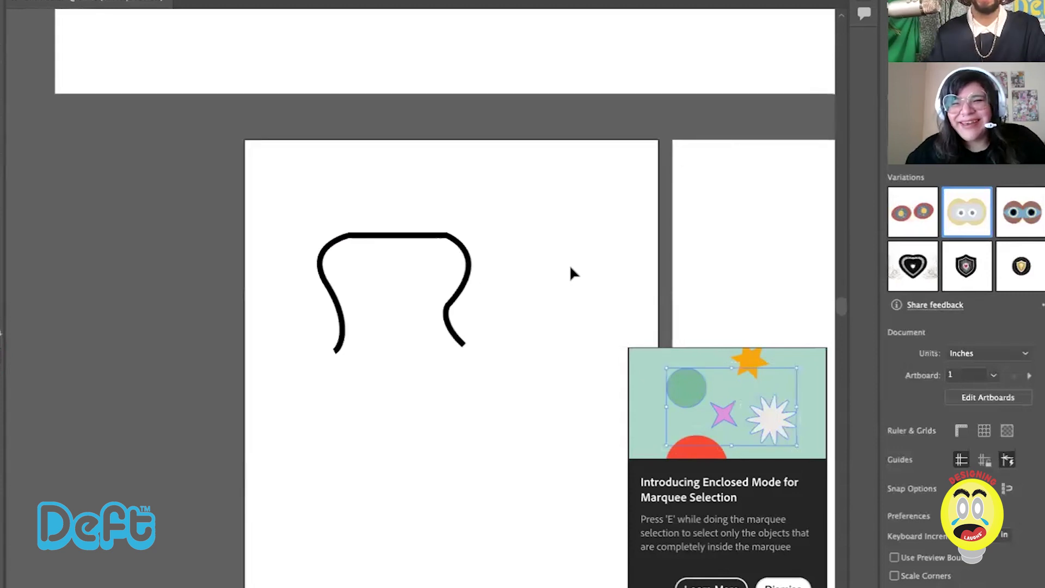
{"action": "left_click", "coordinate": [910, 211]}
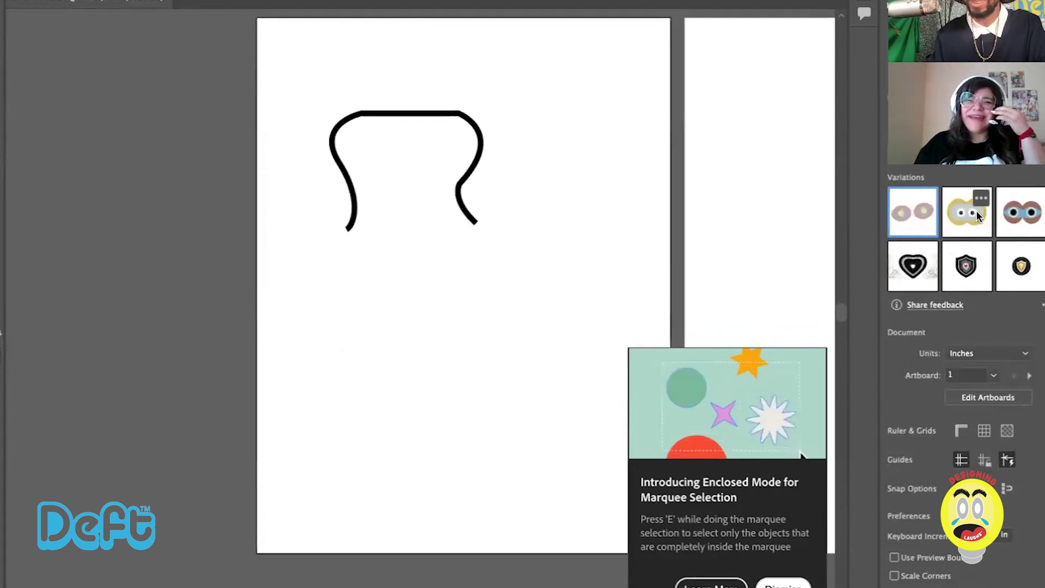
{"action": "left_click_drag", "start_coordinate": [907, 213], "coordinate": [506, 329]}
{"action": "left_click", "coordinate": [964, 361]}
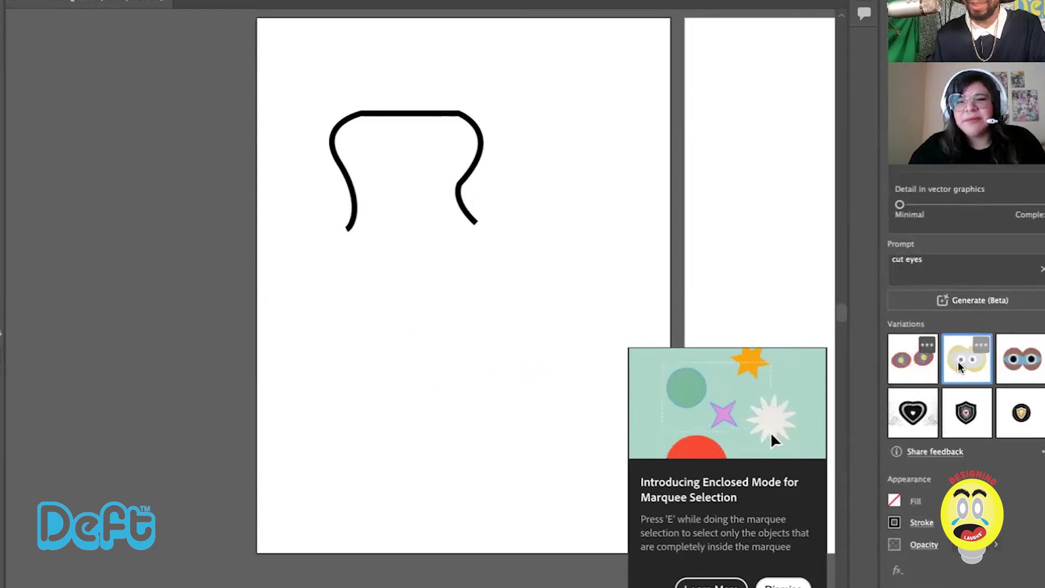
{"action": "left_click", "coordinate": [447, 348]}
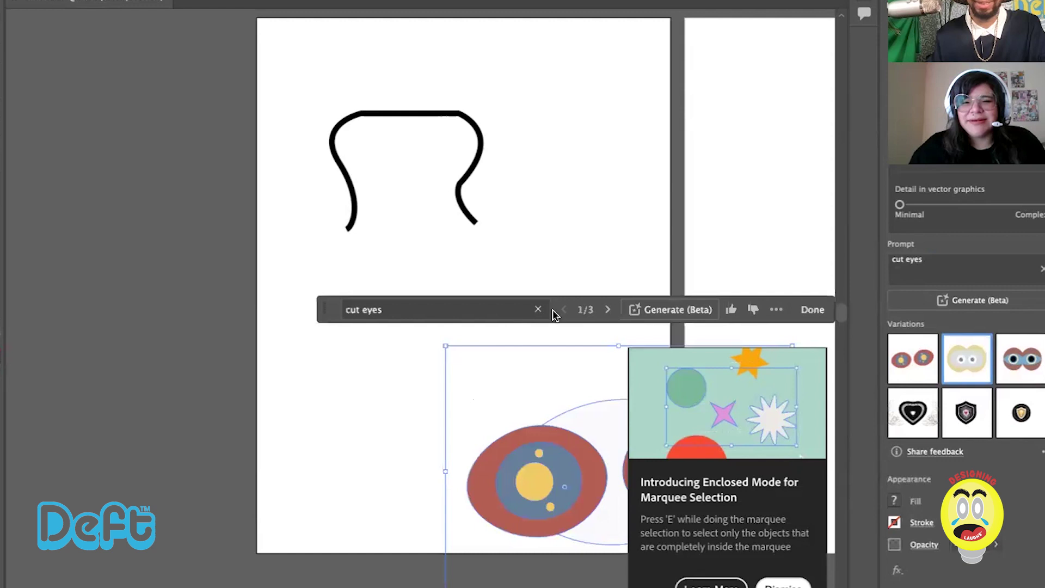
Step: Move the red and blue eyes under the outline, then delete them
{"action": "scroll", "coordinate": [554, 316], "scroll_direction": "down", "scroll_amount": 3}
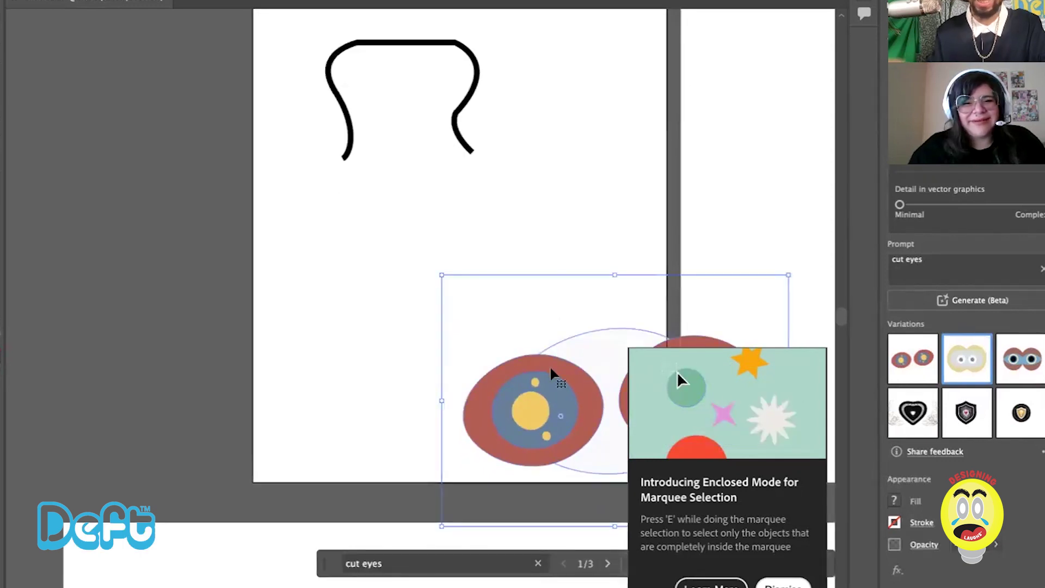
{"action": "scroll", "coordinate": [550, 364], "scroll_direction": "right", "scroll_amount": 4}
{"action": "left_click_drag", "start_coordinate": [534, 392], "coordinate": [353, 296]}
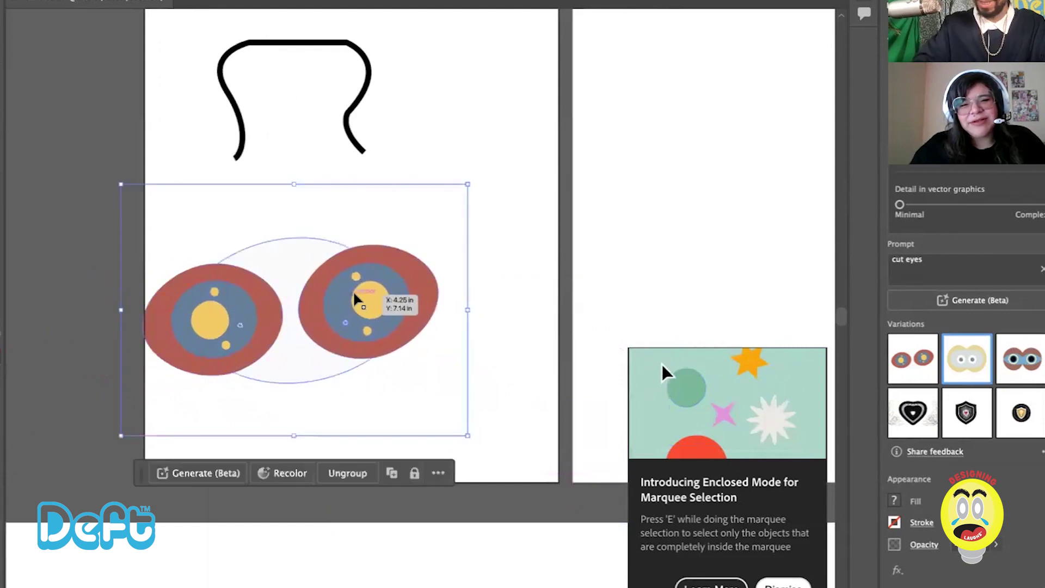
{"action": "key", "text": "Delete"}
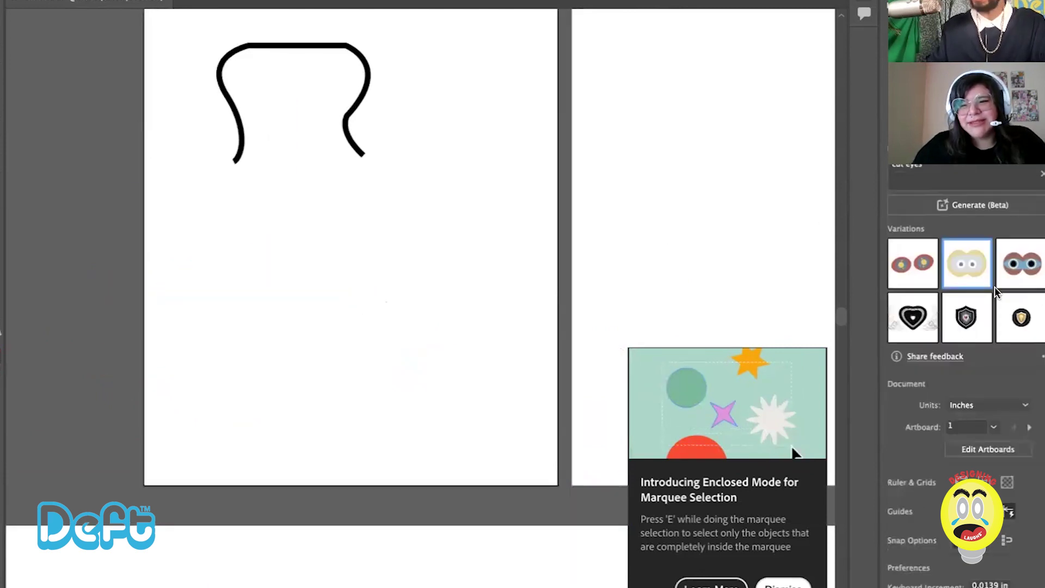
Step: Place the second variation, the yellow-and-grey eyes, on the artboard and move it up over the outline's lower part
{"action": "mouse_move", "coordinate": [962, 274]}
{"action": "left_click_drag", "start_coordinate": [959, 271], "coordinate": [283, 278]}
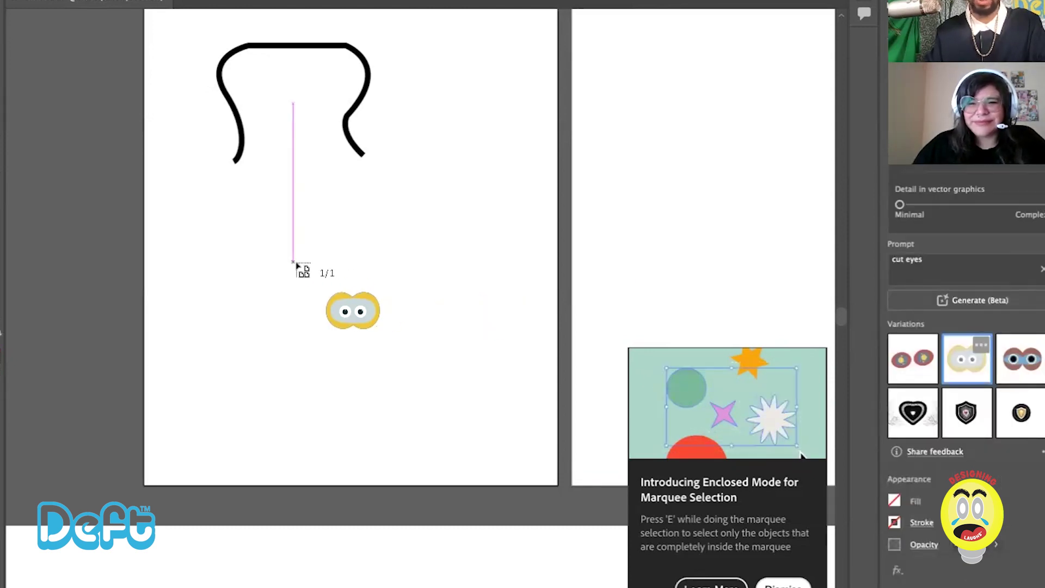
{"action": "left_click", "coordinate": [294, 262]}
{"action": "left_click_drag", "start_coordinate": [422, 352], "coordinate": [214, 172]}
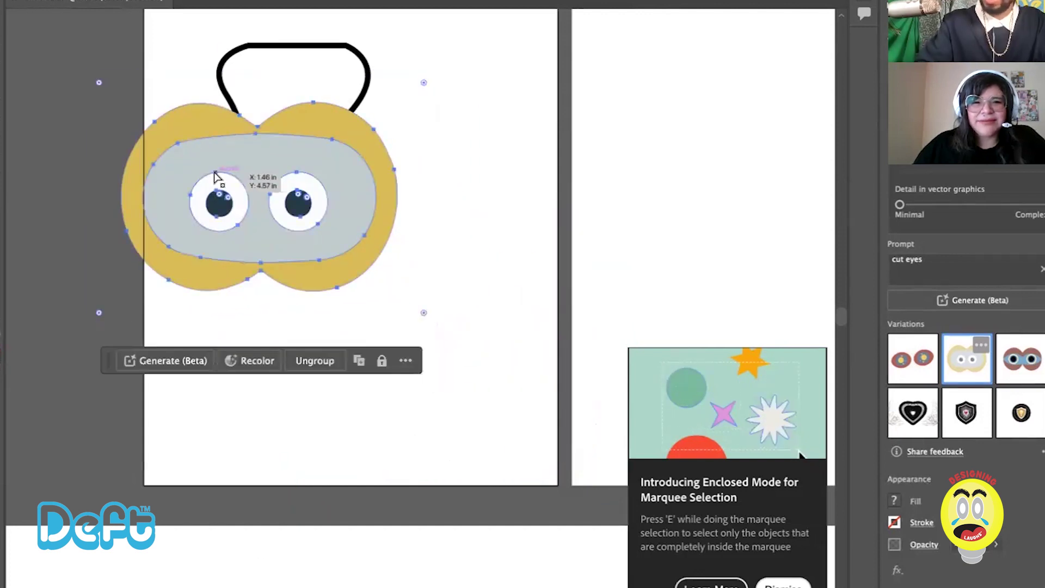
Step: Scale the yellow eyes graphic down until it is narrower than the outline, keeping it near the outline's lower left end
{"action": "key", "text": "ctrl+equal"}
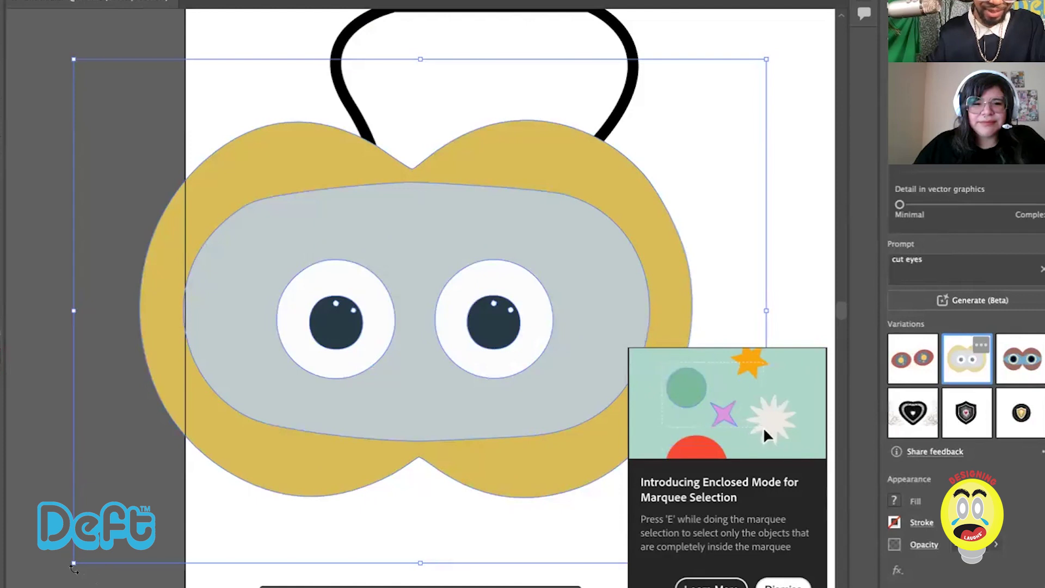
{"action": "left_click_drag", "start_coordinate": [73, 563], "coordinate": [268, 401]}
{"action": "left_click", "coordinate": [269, 144]}
{"action": "scroll", "coordinate": [268, 144], "scroll_direction": "right", "scroll_amount": 2}
{"action": "key", "text": "ctrl+z"}
{"action": "scroll", "coordinate": [259, 145], "scroll_direction": "right", "scroll_amount": 3}
{"action": "scroll", "coordinate": [288, 217], "scroll_direction": "up", "scroll_amount": 2}
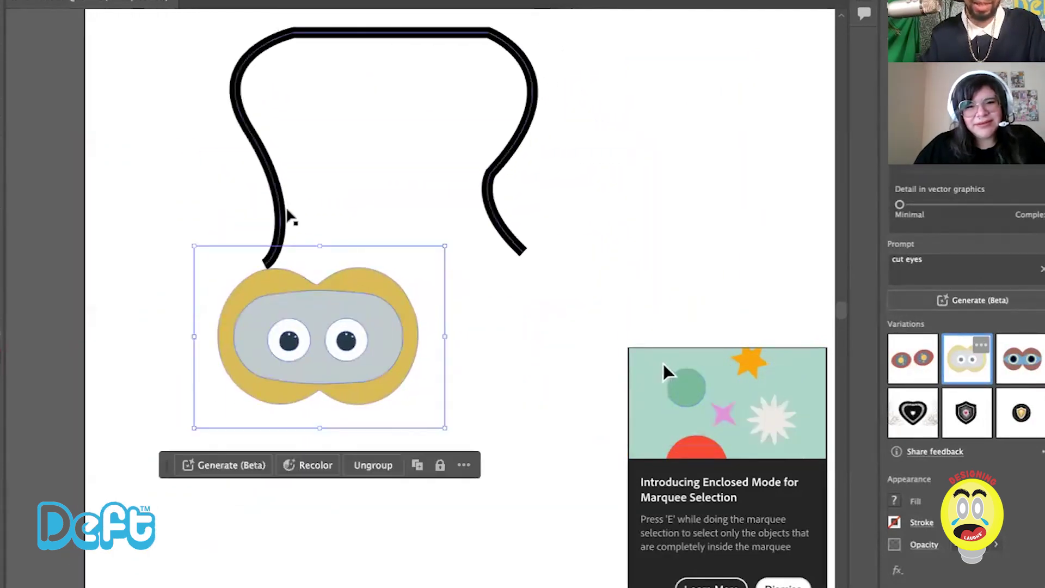
Step: Move the yellow eyes graphic inside the black outline, scale it down slightly and nudge it up between the outline's sides
{"action": "left_click_drag", "start_coordinate": [305, 314], "coordinate": [373, 126]}
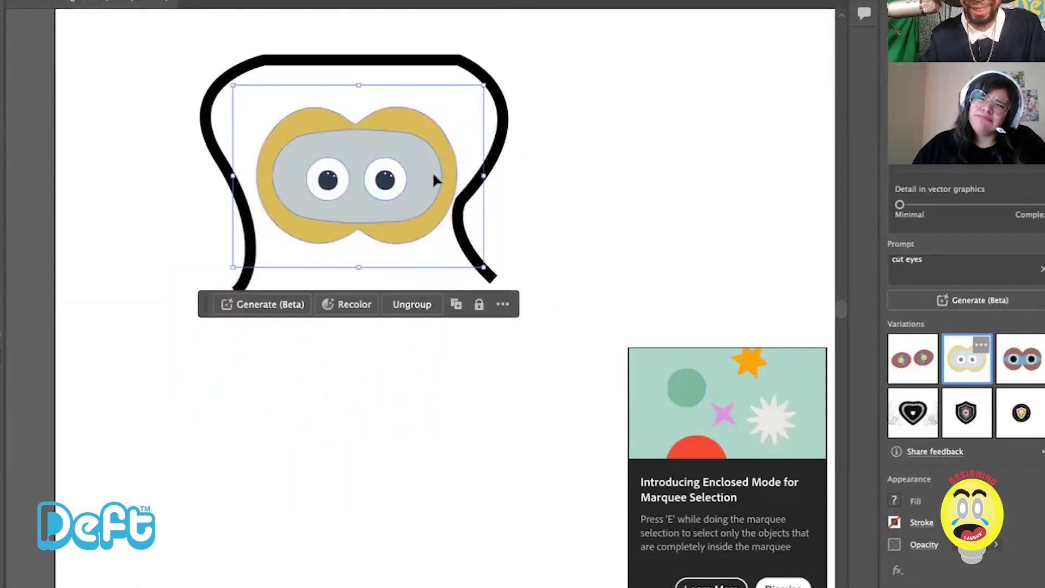
{"action": "left_click_drag", "start_coordinate": [484, 267], "coordinate": [464, 257]}
{"action": "scroll", "coordinate": [454, 255], "scroll_direction": "up", "scroll_amount": 2}
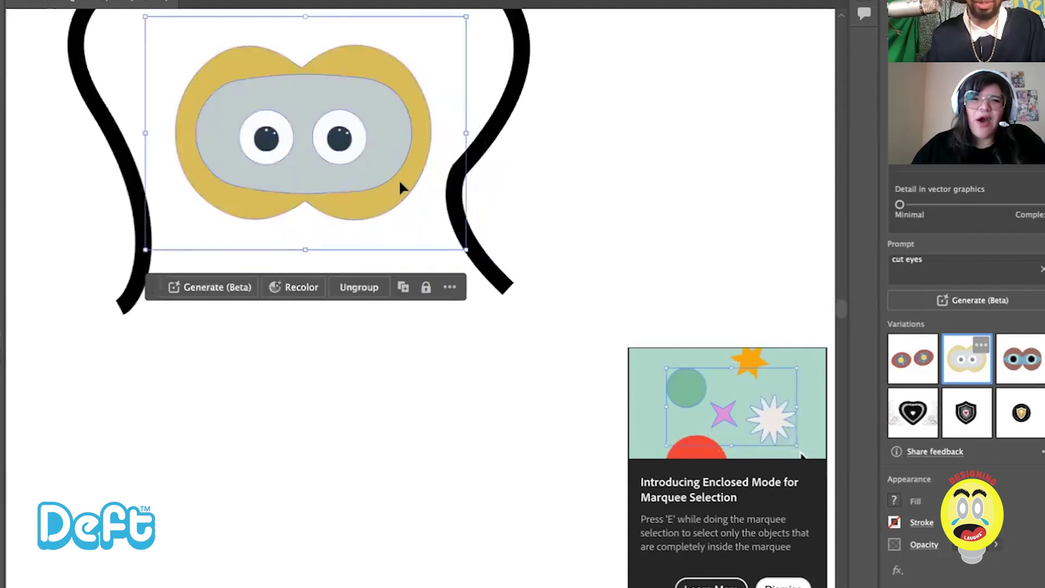
{"action": "left_click_drag", "start_coordinate": [399, 184], "coordinate": [393, 154]}
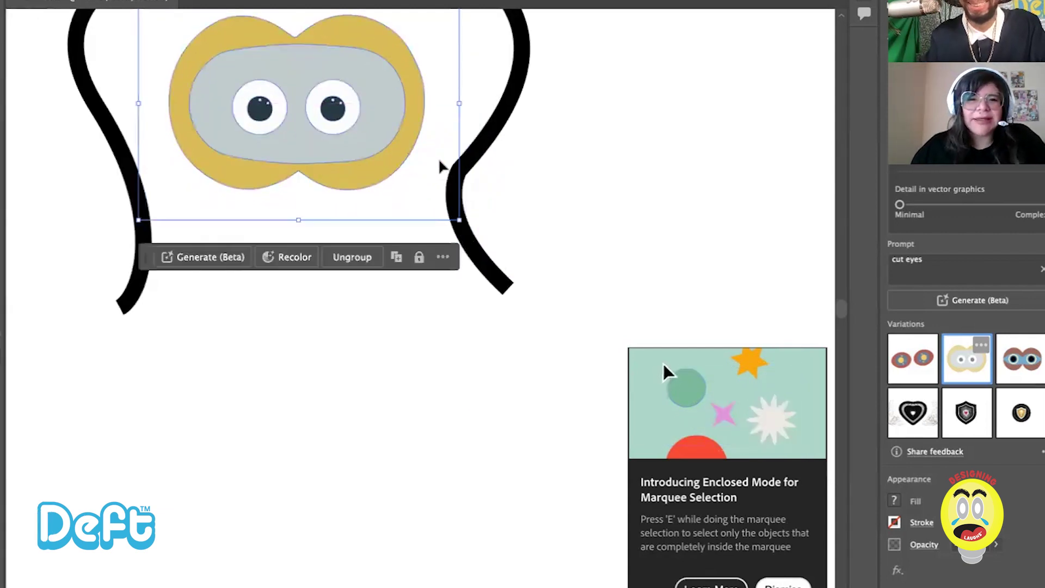
{"action": "scroll", "coordinate": [550, 196], "scroll_direction": "up", "scroll_amount": 5}
{"action": "left_click", "coordinate": [524, 177]}
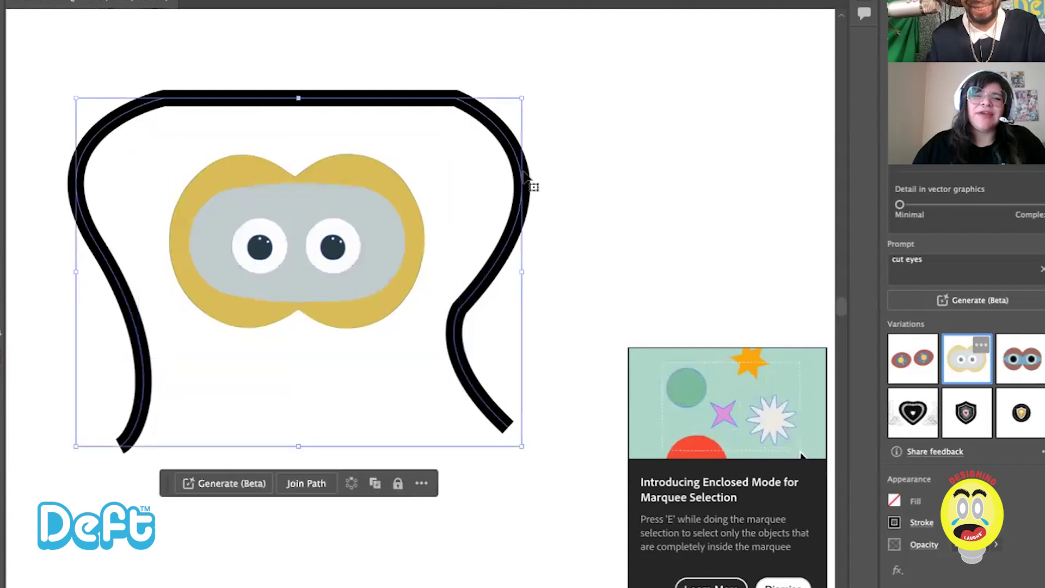
{"action": "left_click", "coordinate": [369, 185]}
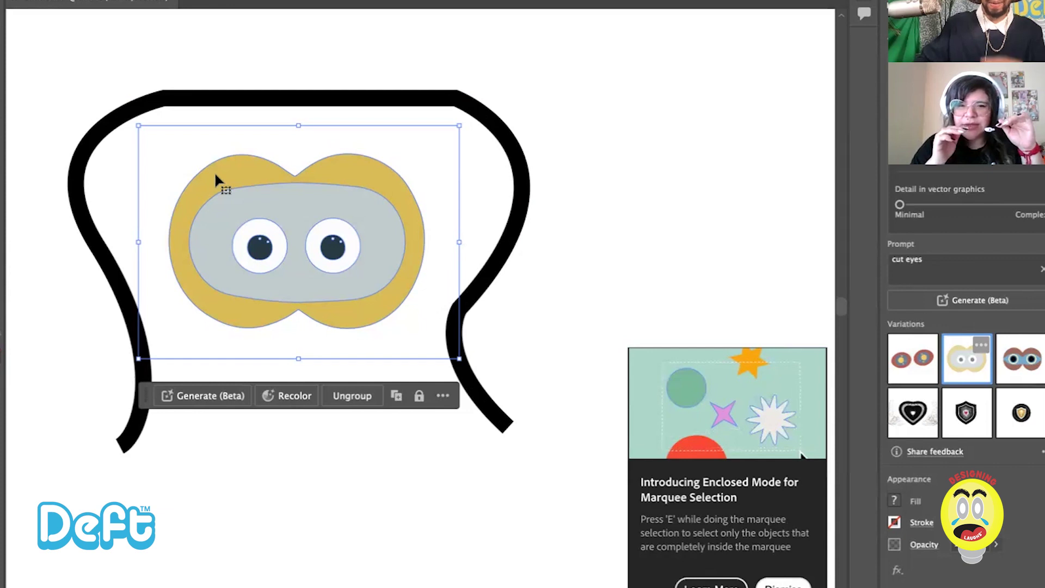
Step: Directly select the two dark pupils inside the eyes graphic and shift each to the lower left of its eye white
{"action": "key", "text": "a"}
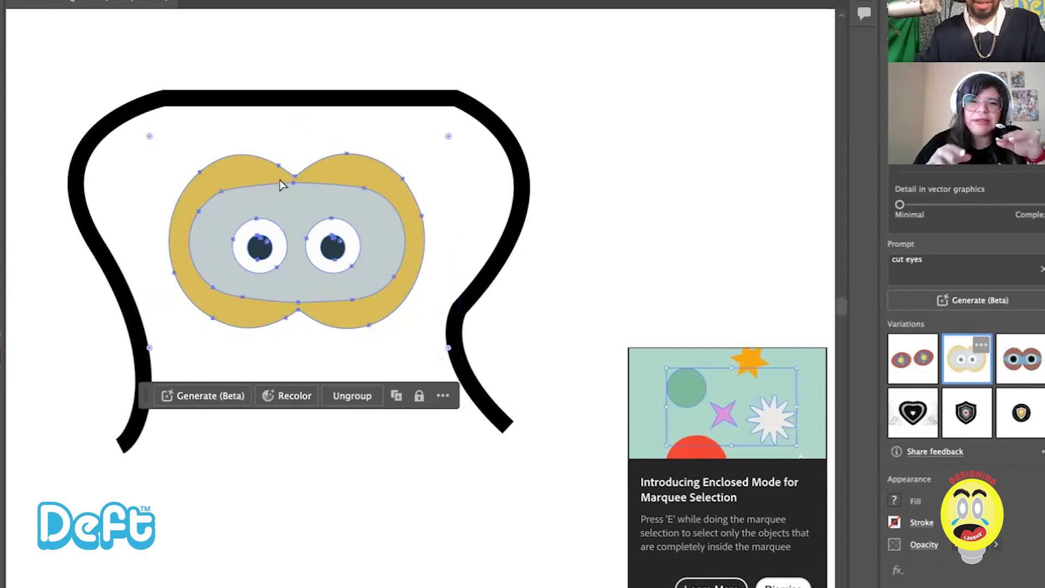
{"action": "left_click", "coordinate": [76, 109]}
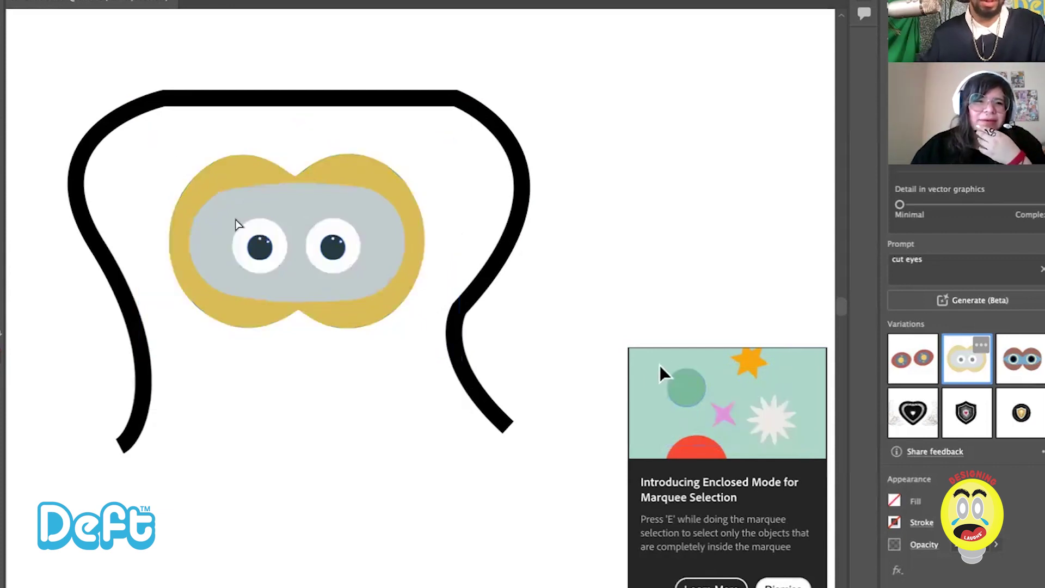
{"action": "left_click", "coordinate": [251, 247]}
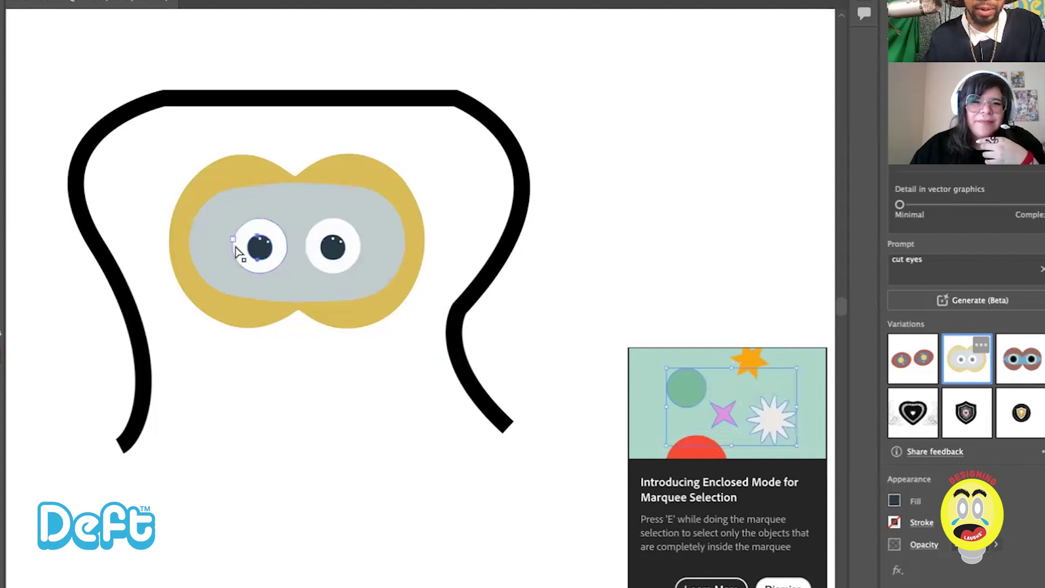
{"action": "left_click", "coordinate": [238, 252], "text": "shift"}
{"action": "left_click", "coordinate": [223, 256], "text": "shift"}
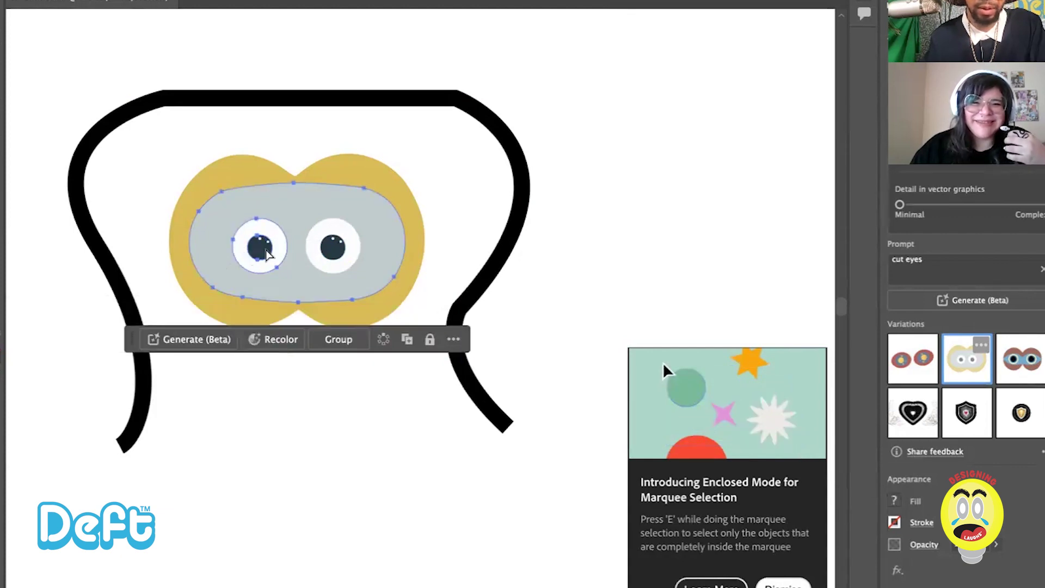
{"action": "left_click", "coordinate": [117, 226]}
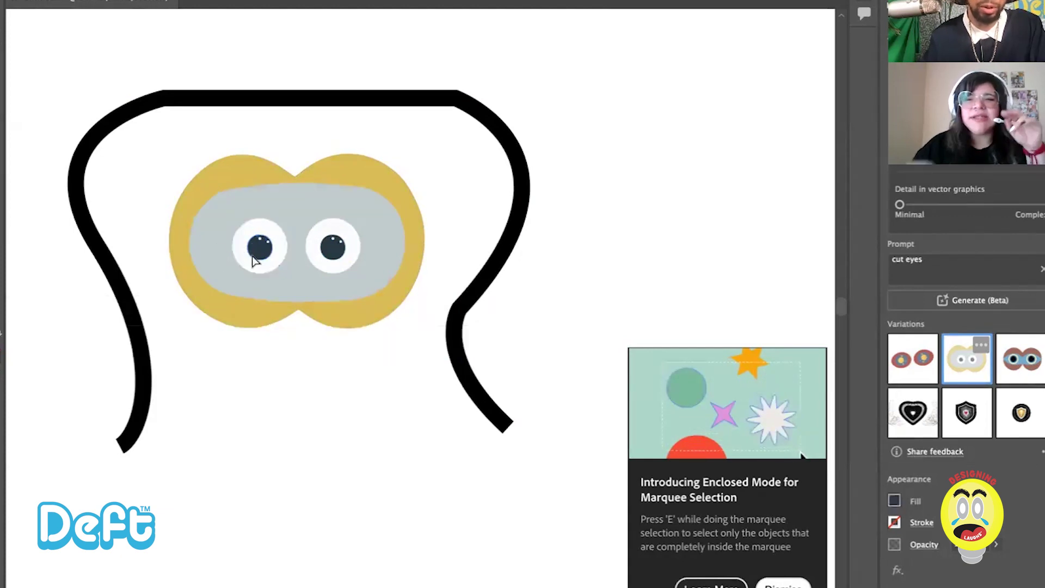
{"action": "left_click_drag", "start_coordinate": [258, 246], "coordinate": [245, 253]}
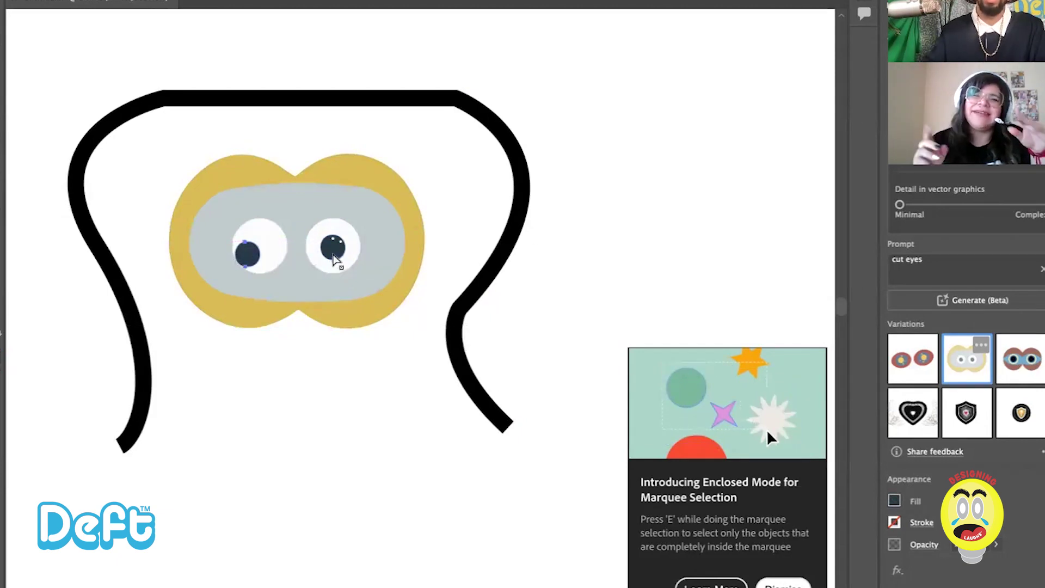
{"action": "left_click_drag", "start_coordinate": [334, 249], "coordinate": [345, 263]}
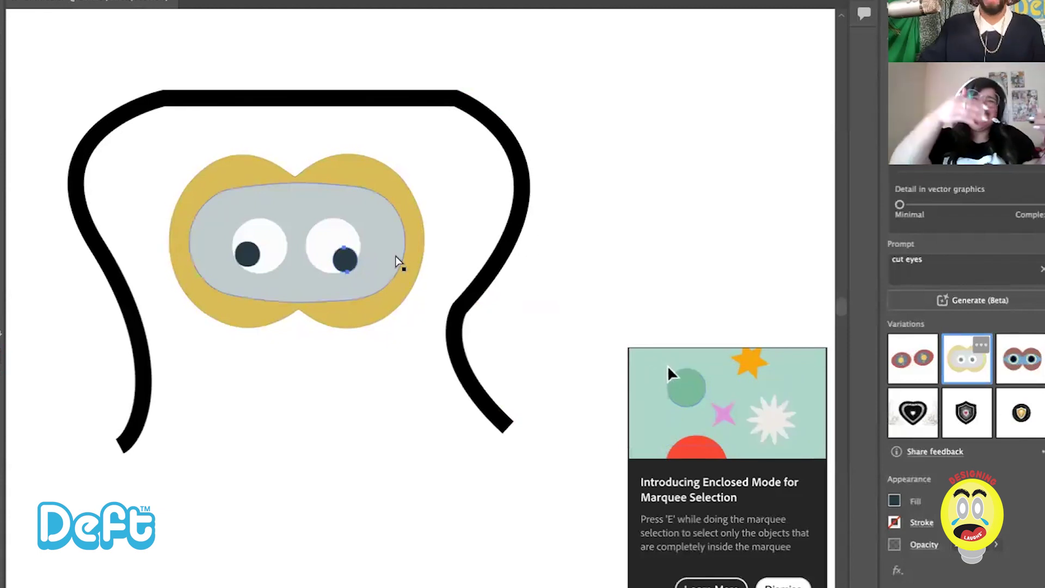
{"action": "left_click_drag", "start_coordinate": [337, 261], "coordinate": [322, 262]}
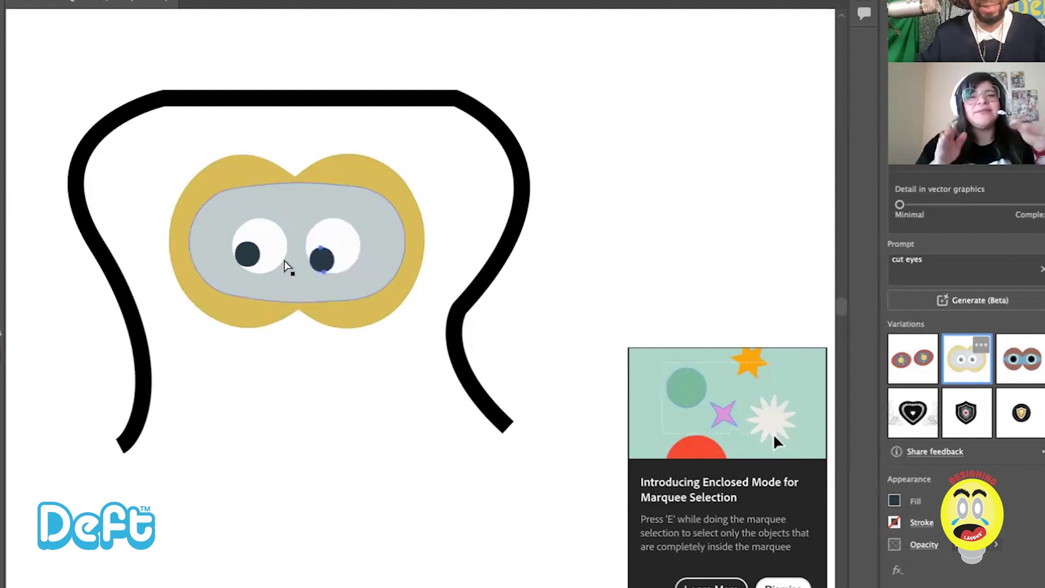
Step: Raise both pupils to the same height so they sit at the upper left of the eye whites
{"action": "left_click_drag", "start_coordinate": [253, 254], "coordinate": [248, 248]}
{"action": "left_click_drag", "start_coordinate": [329, 266], "coordinate": [328, 248]}
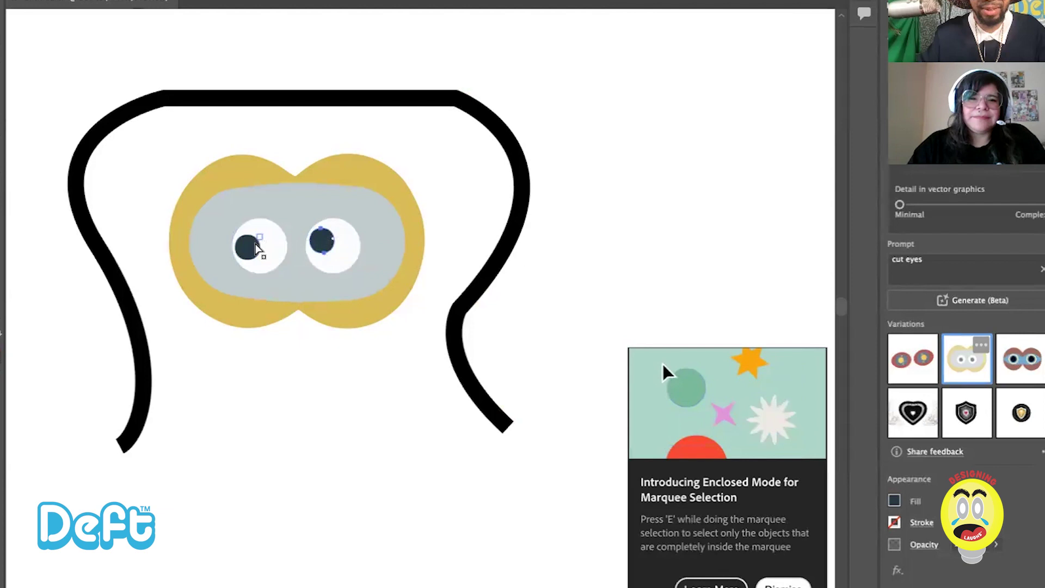
{"action": "left_click_drag", "start_coordinate": [250, 248], "coordinate": [251, 245]}
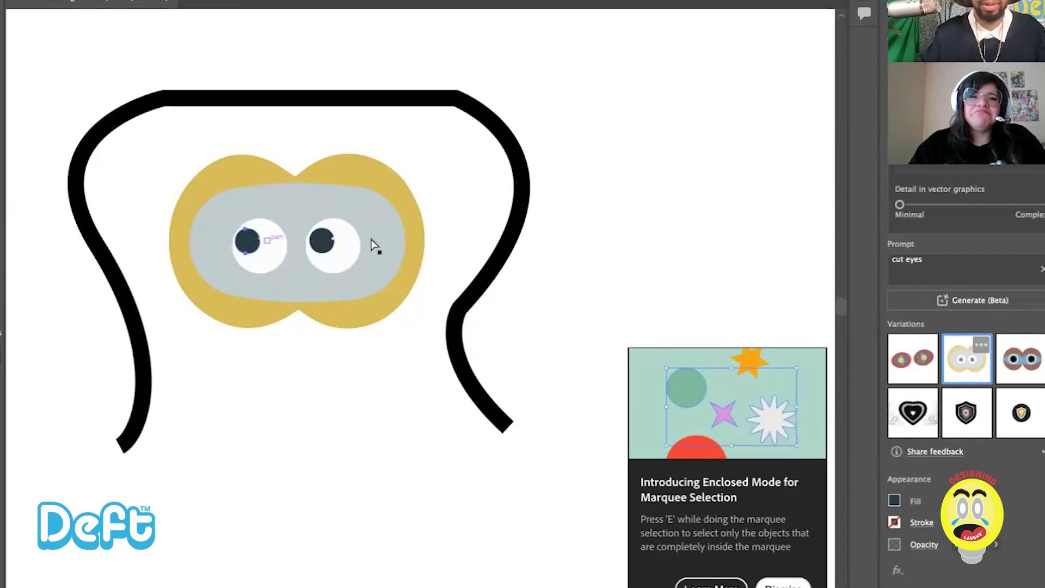
Step: Try to apply the eyes graphic's yellow appearance to the black outline with the Eyedropper, and undo it
{"action": "scroll", "coordinate": [450, 248], "scroll_direction": "up", "scroll_amount": 3}
{"action": "scroll", "coordinate": [449, 249], "scroll_direction": "right", "scroll_amount": 3}
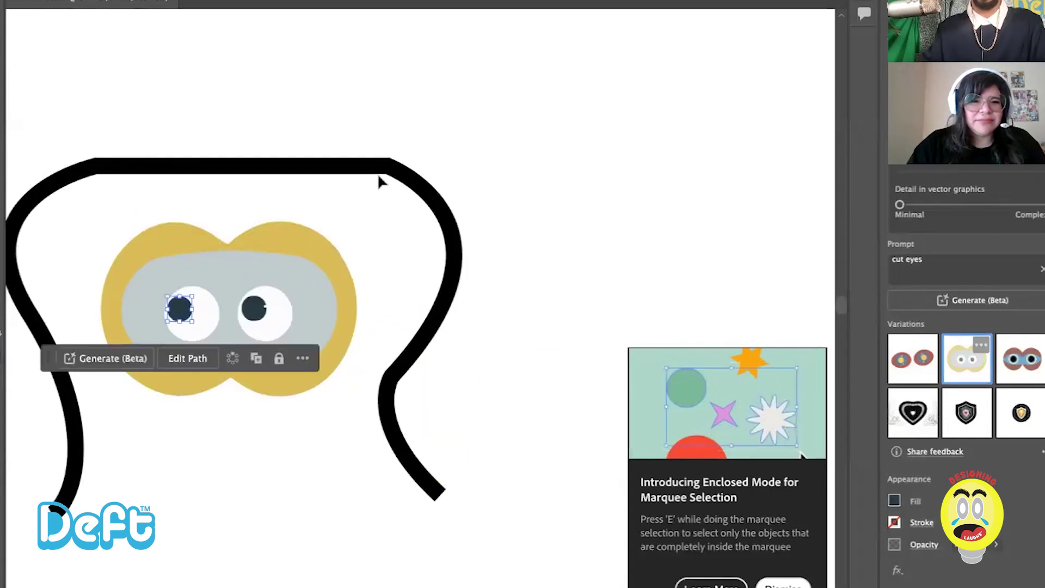
{"action": "left_click", "coordinate": [384, 175]}
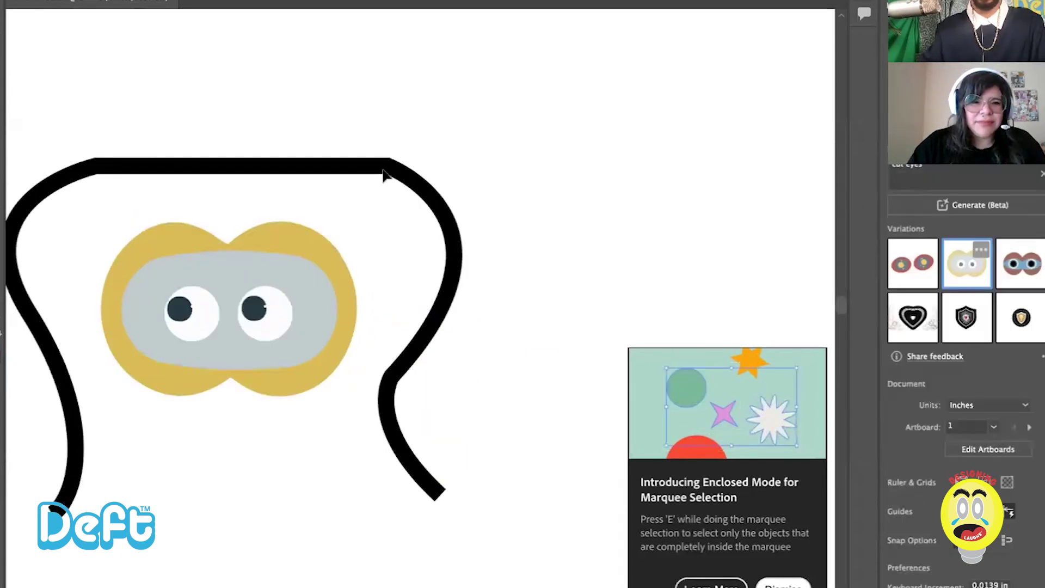
{"action": "left_click", "coordinate": [412, 175]}
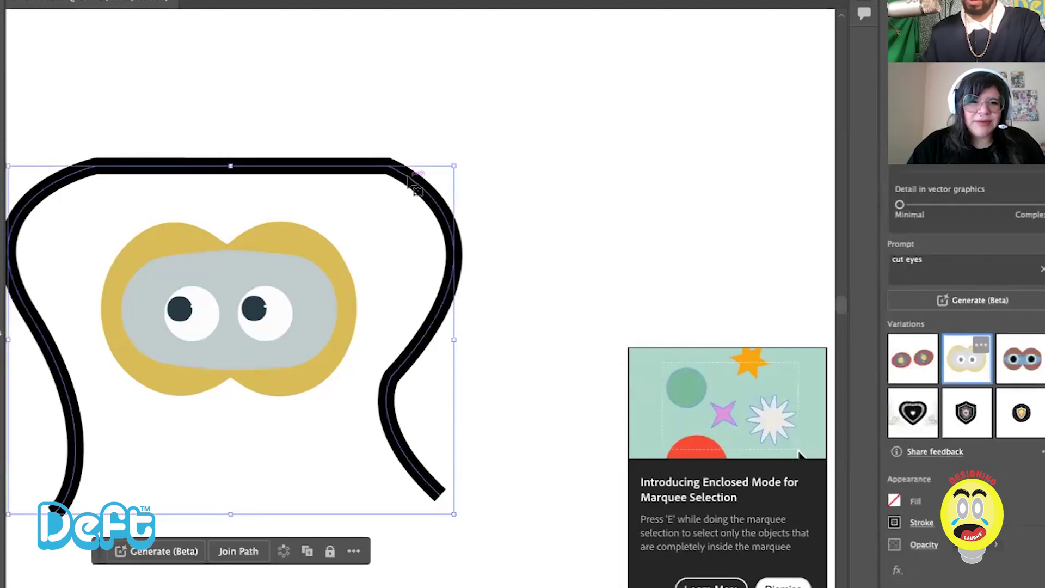
{"action": "left_click", "coordinate": [166, 234]}
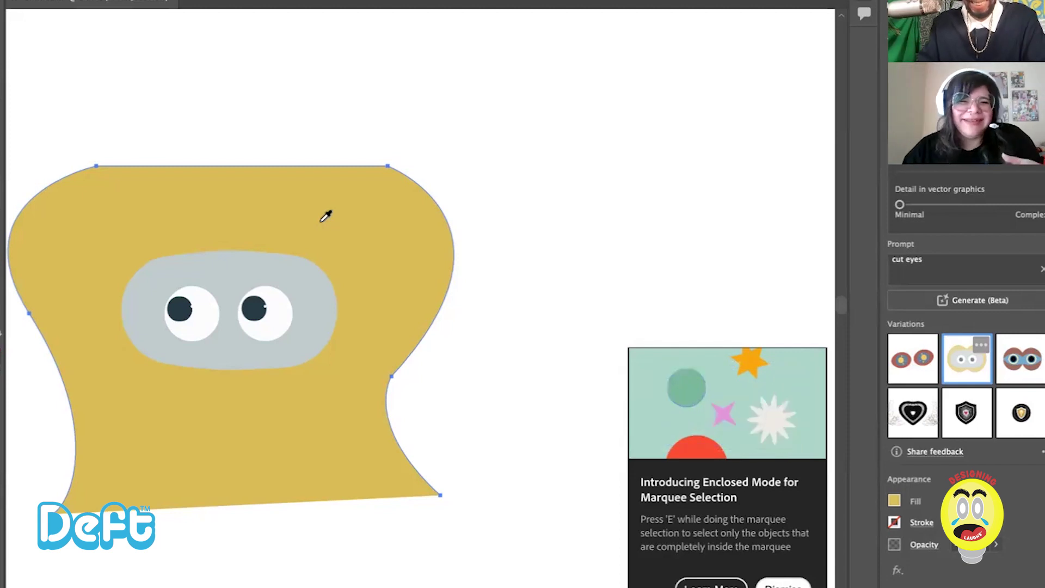
{"action": "key", "text": "ctrl+z"}
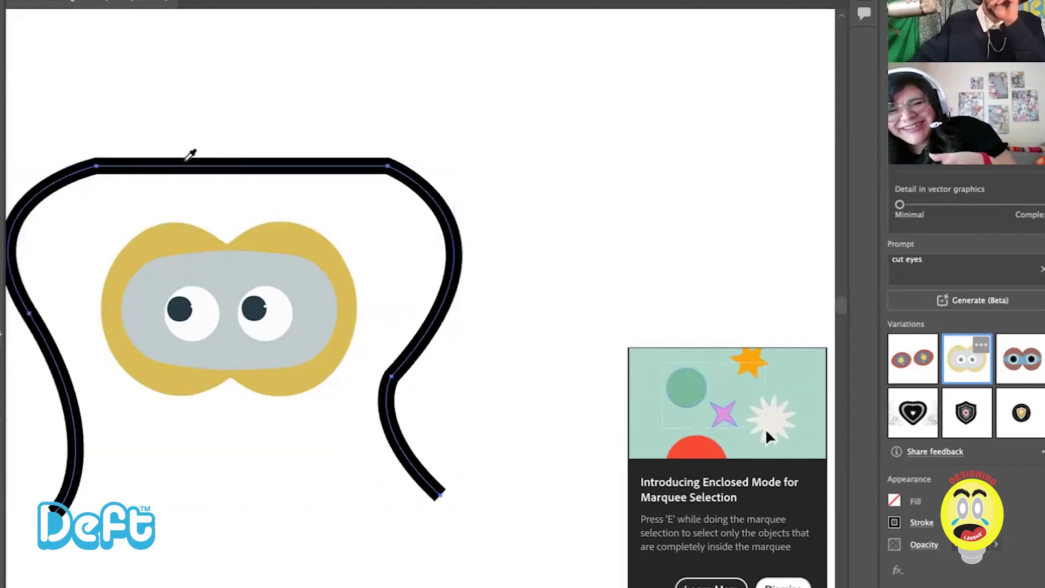
{"action": "key", "text": "v"}
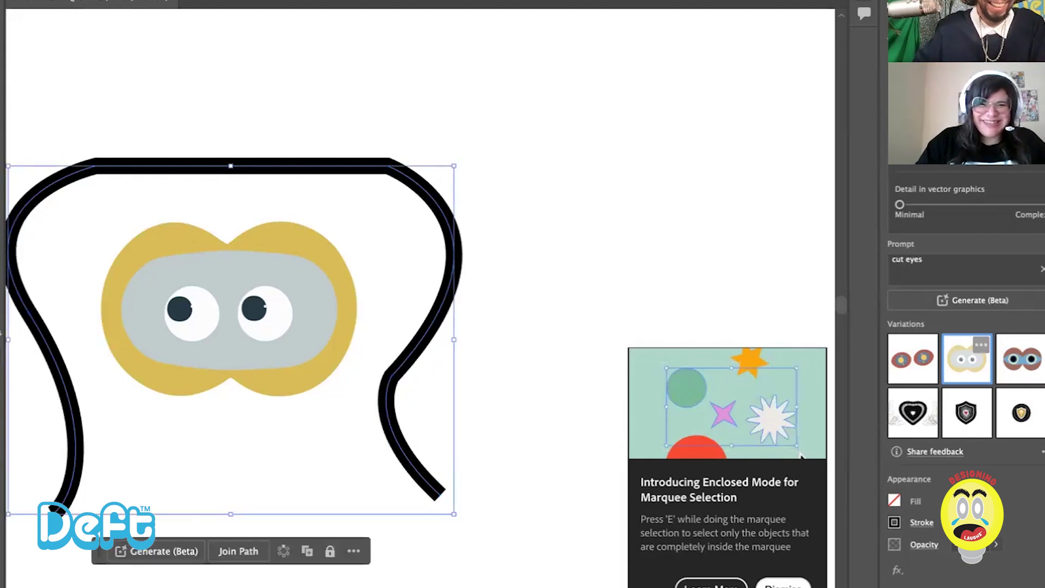
{"action": "left_click", "coordinate": [305, 77]}
{"action": "key", "text": "ctrl+z"}
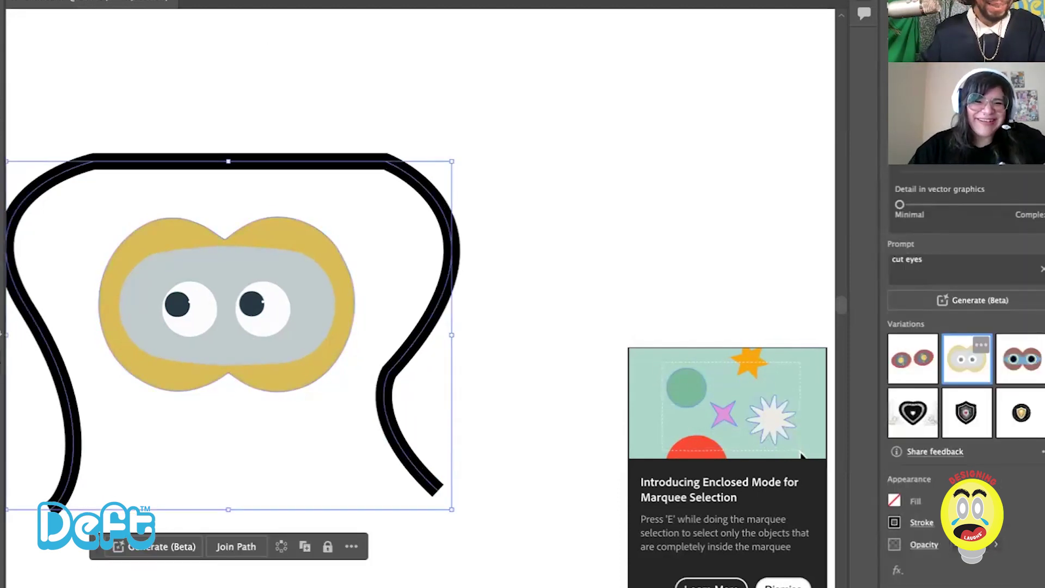
Step: Sample the eyes graphic's yellow onto the outline, using it as the stroke color and removing the fill
{"action": "left_click", "coordinate": [1, 381]}
{"action": "key", "text": "i"}
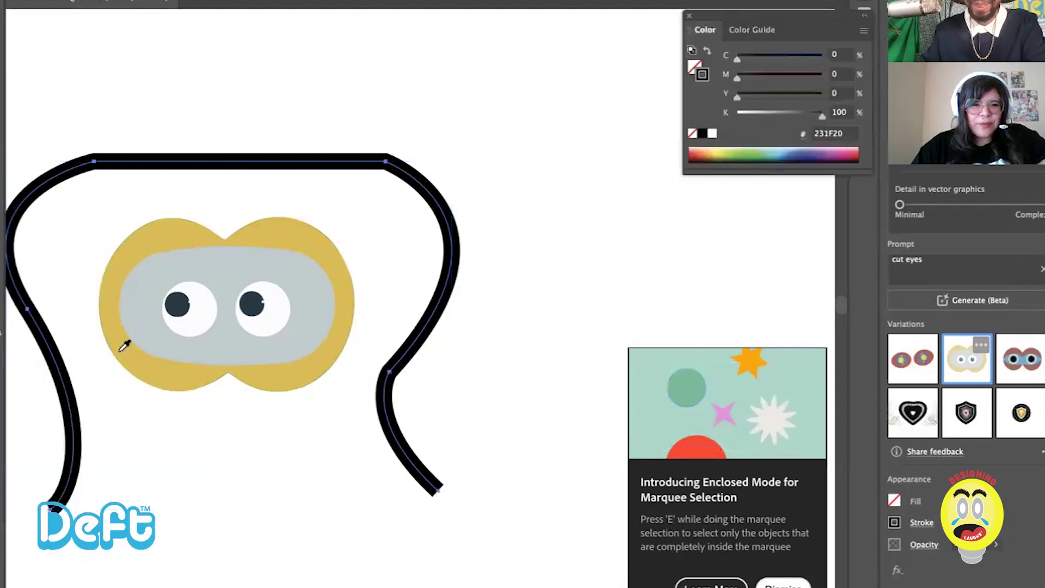
{"action": "left_click", "coordinate": [268, 228]}
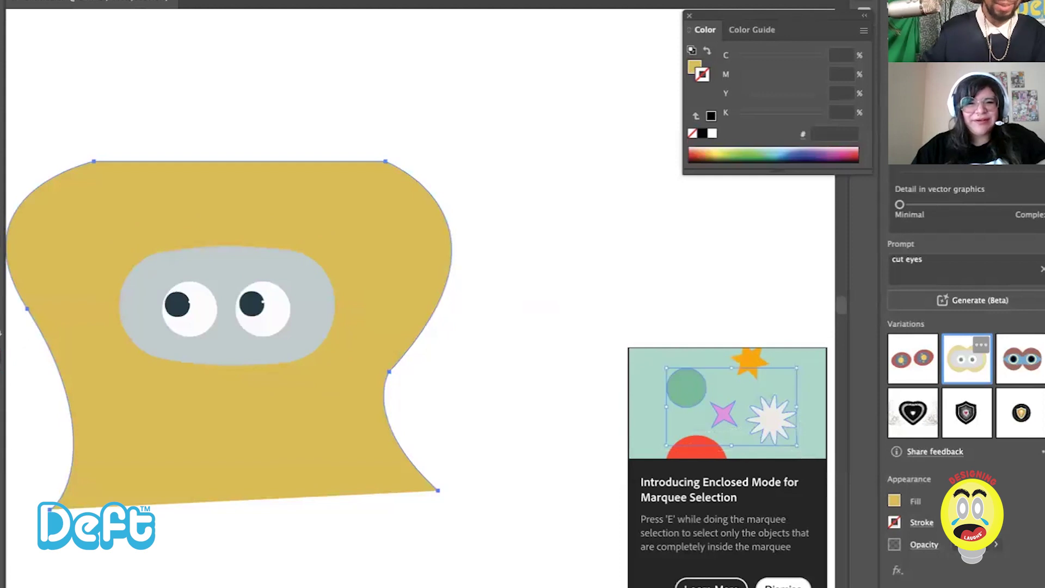
{"action": "left_click", "coordinate": [1, 381]}
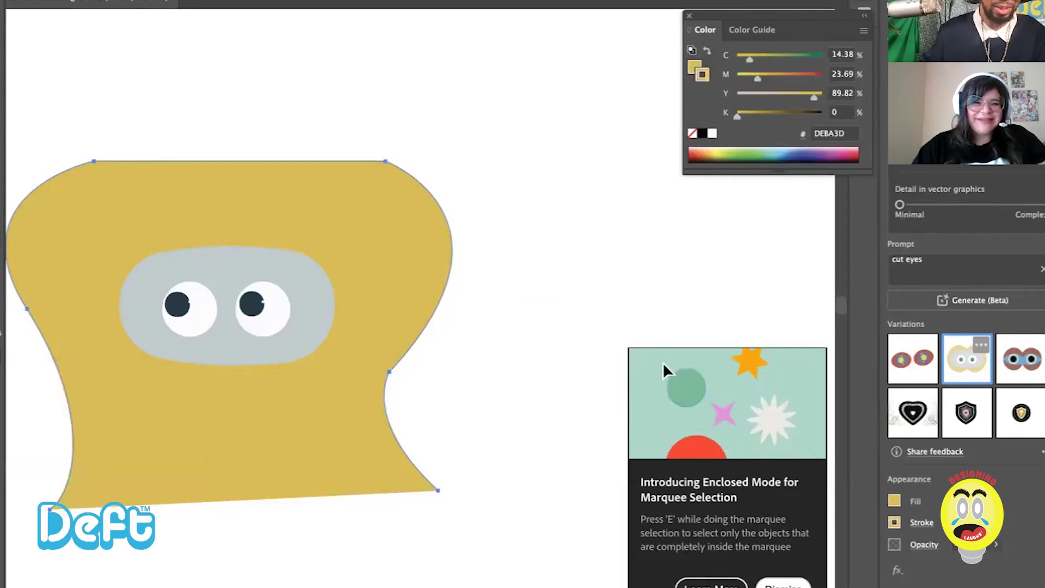
{"action": "left_click", "coordinate": [1, 383]}
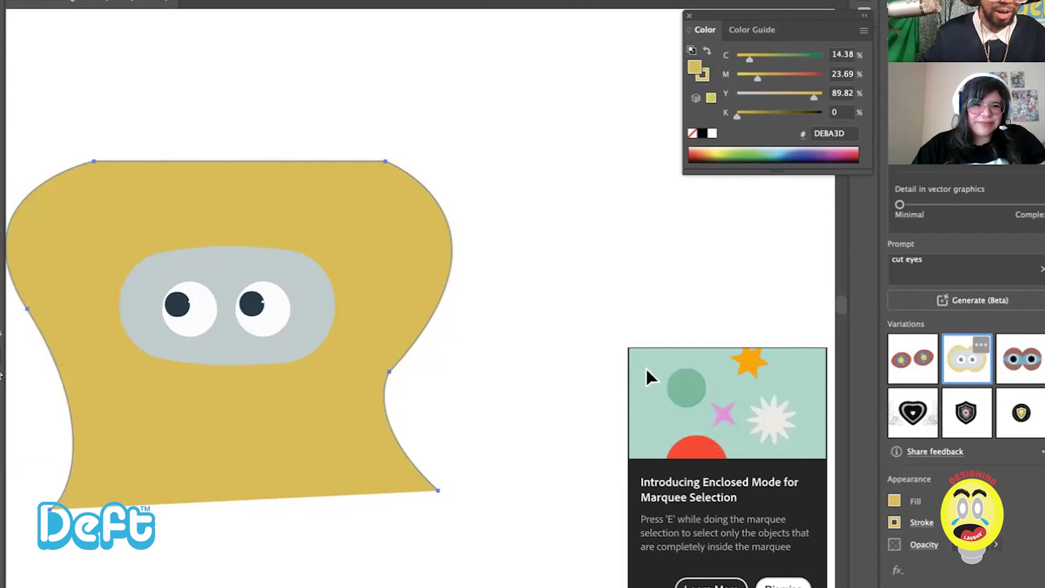
{"action": "left_click", "coordinate": [1, 375]}
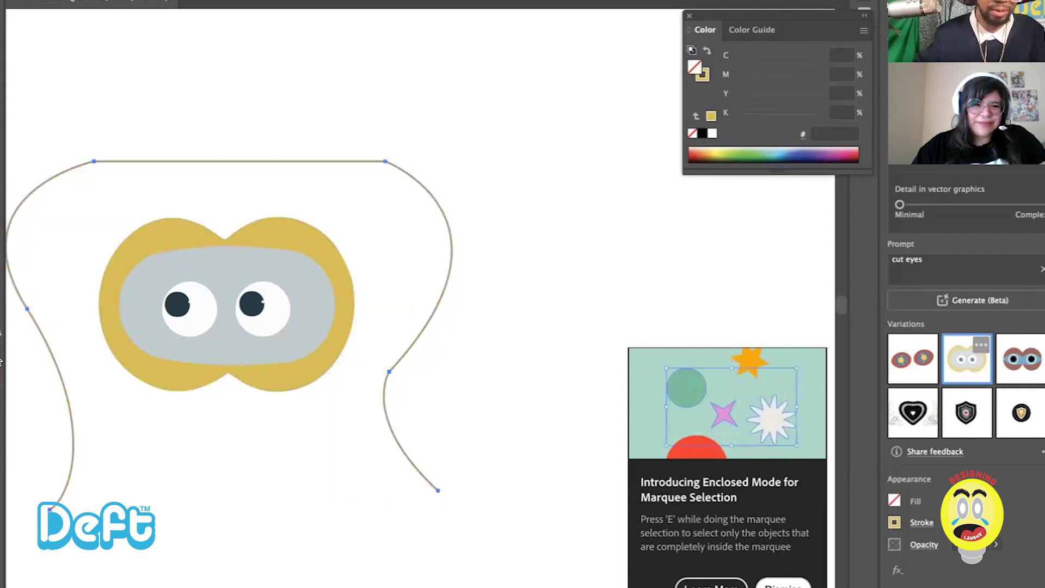
Step: Set the yellow outline's stroke weight to 9 pt and leave everything deselected
{"action": "key", "text": "x"}
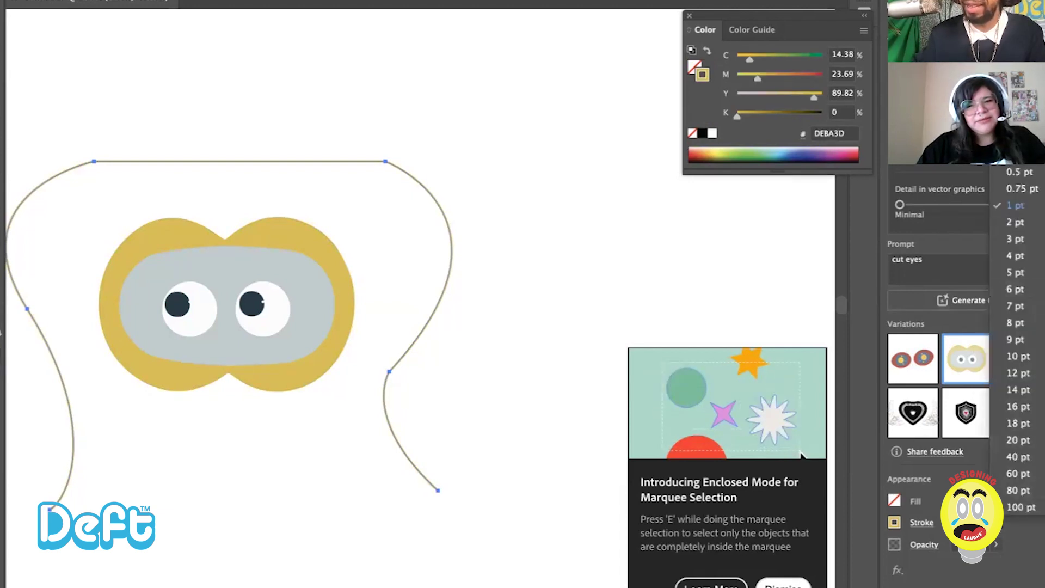
{"action": "left_click", "coordinate": [1015, 340]}
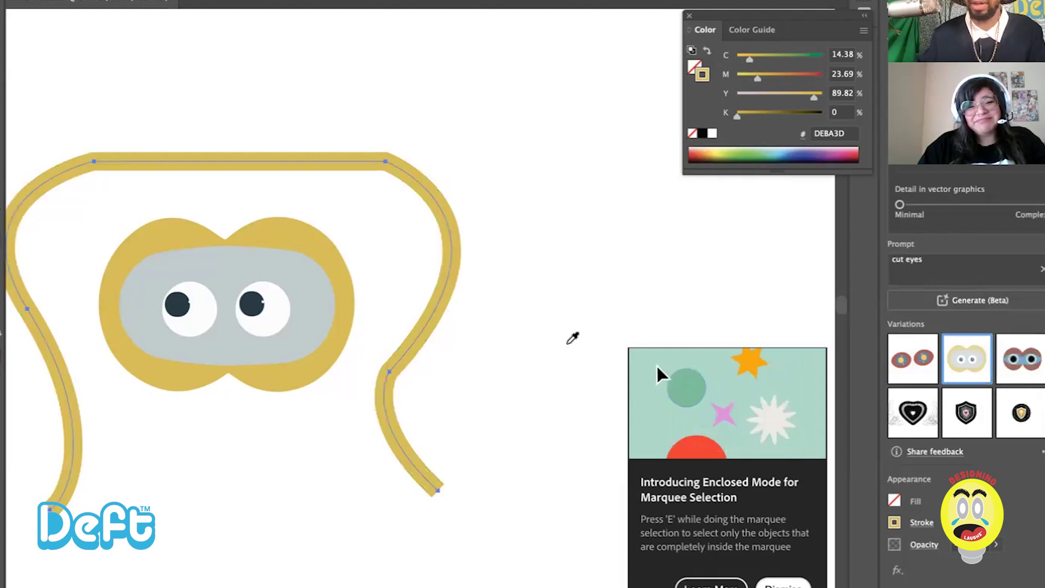
{"action": "key", "text": "v"}
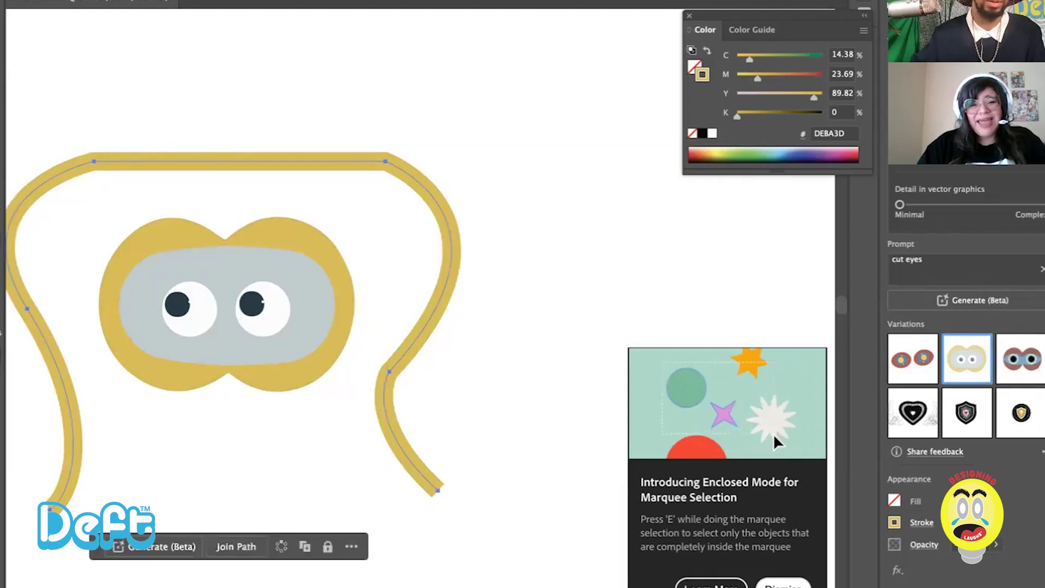
{"action": "left_click", "coordinate": [149, 244]}
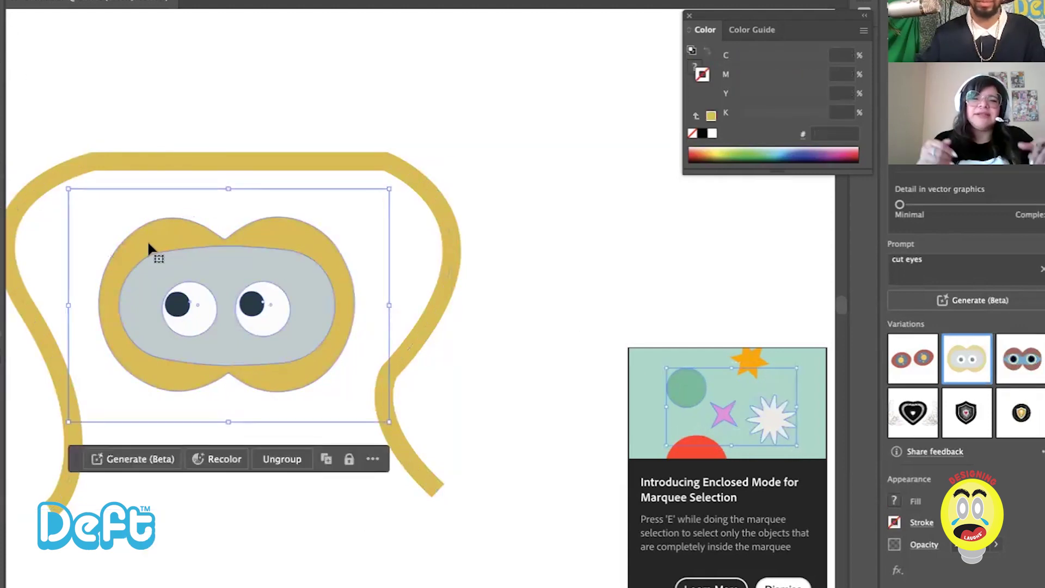
{"action": "left_click", "coordinate": [525, 226]}
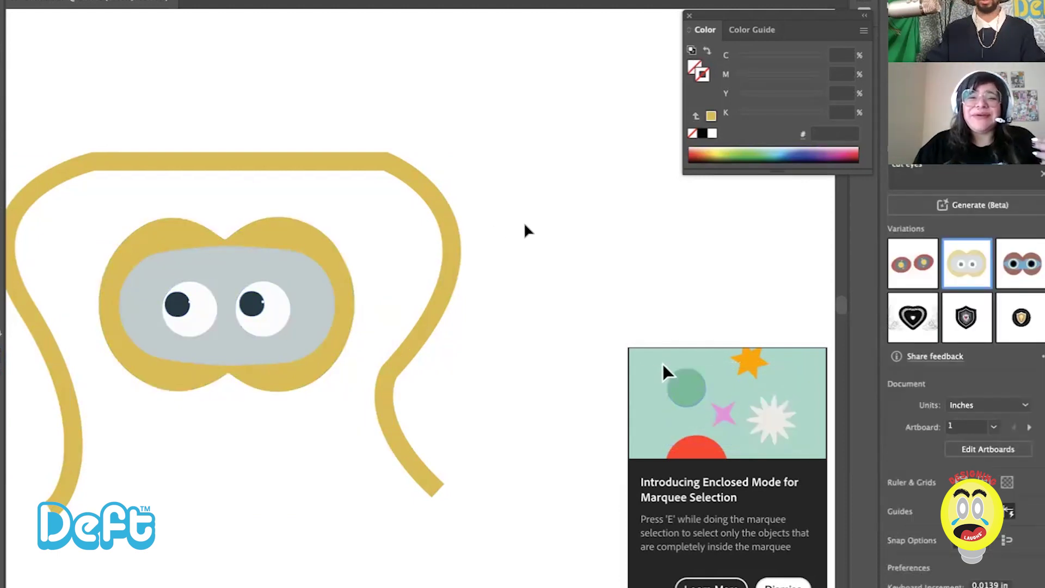
Step: Try deleting the yellow eyes graphic, undo the deletion and reselect the graphic
{"action": "left_click", "coordinate": [318, 246]}
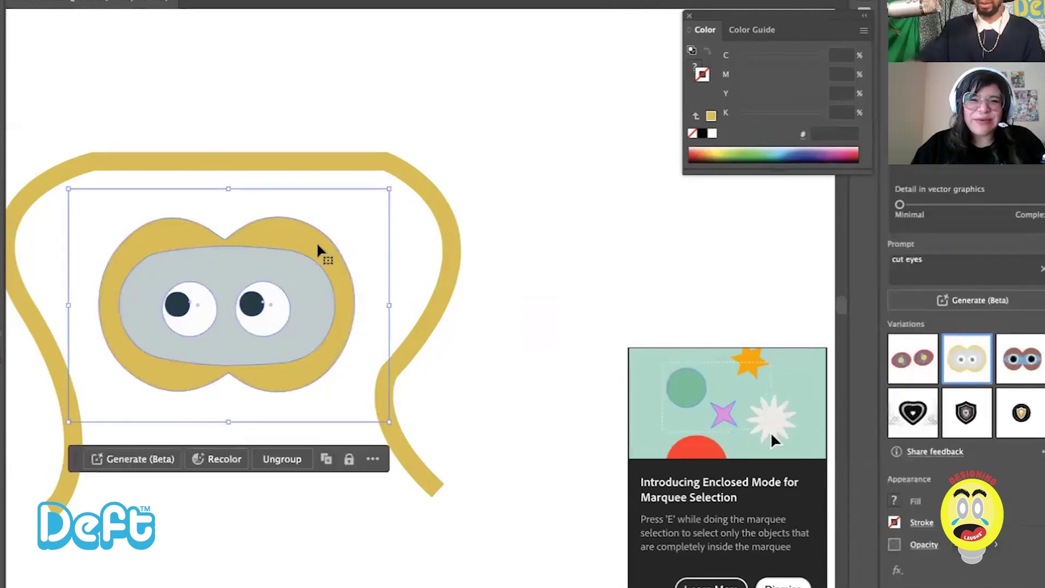
{"action": "key", "text": "Delete"}
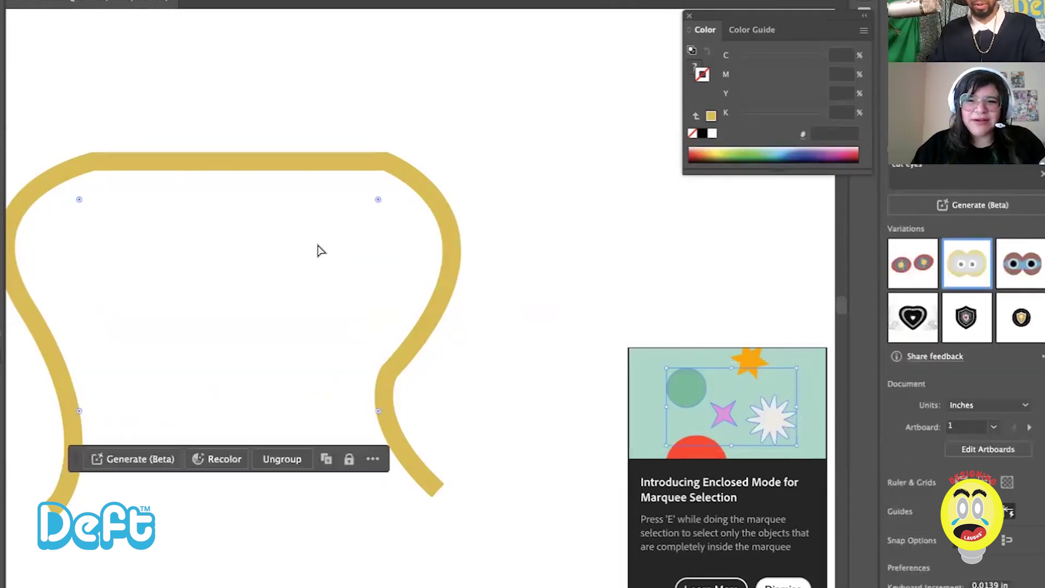
{"action": "key", "text": "ctrl+z"}
{"action": "left_click", "coordinate": [318, 249]}
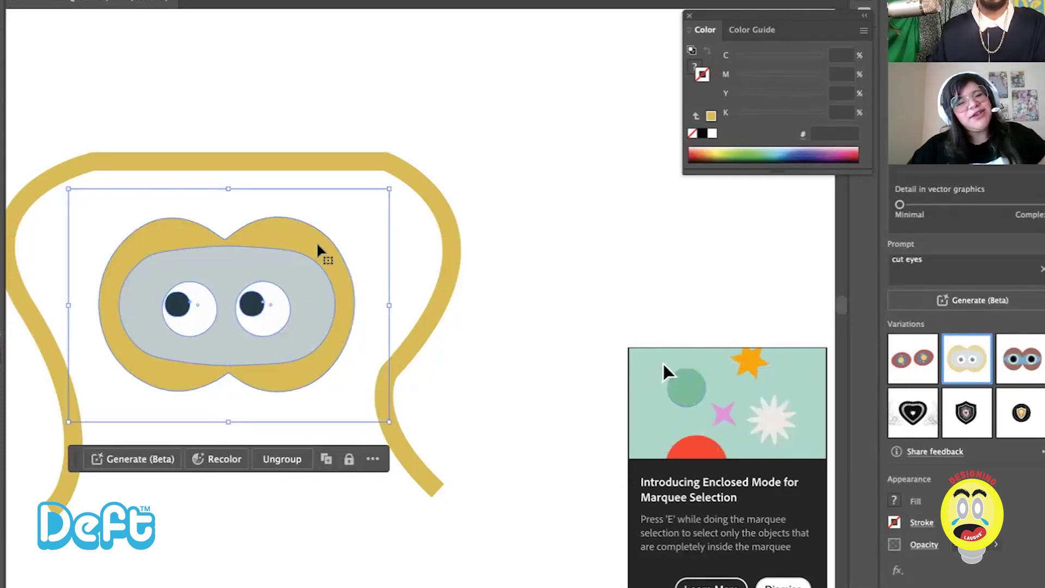
Step: Try moving the whole eyes graphic up over the outline's upper edge, and undo the move
{"action": "left_click", "coordinate": [499, 162]}
{"action": "key", "text": "ctrl+minus"}
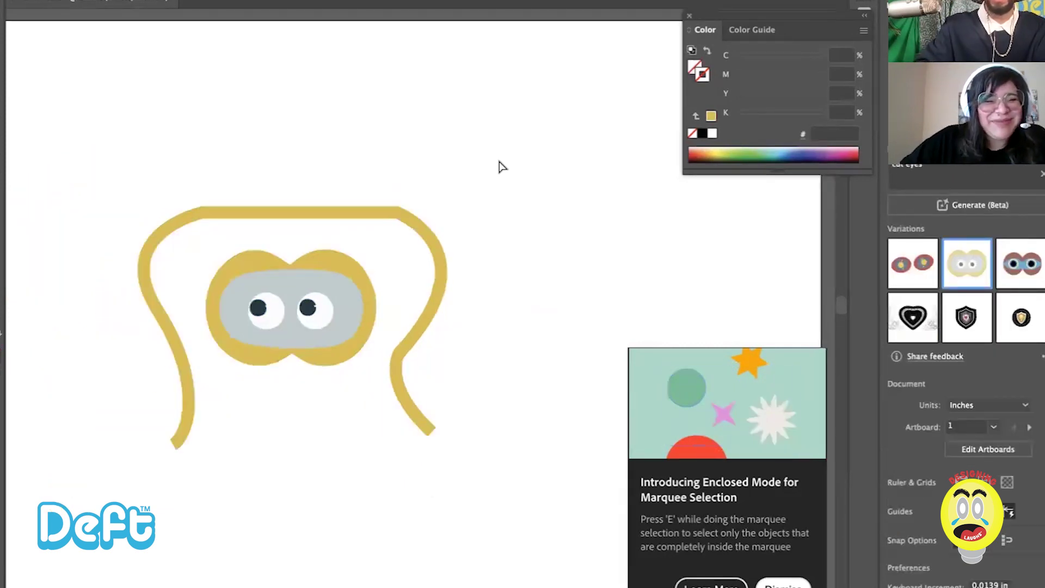
{"action": "scroll", "coordinate": [497, 161], "scroll_direction": "left", "scroll_amount": 4}
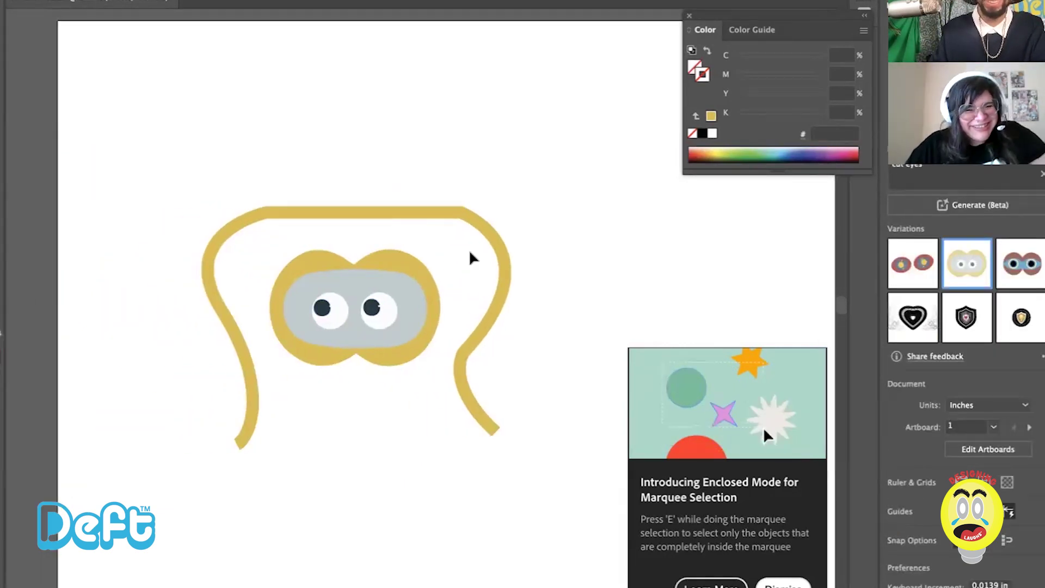
{"action": "left_click", "coordinate": [400, 280]}
{"action": "key", "text": "ctrl+shift+a"}
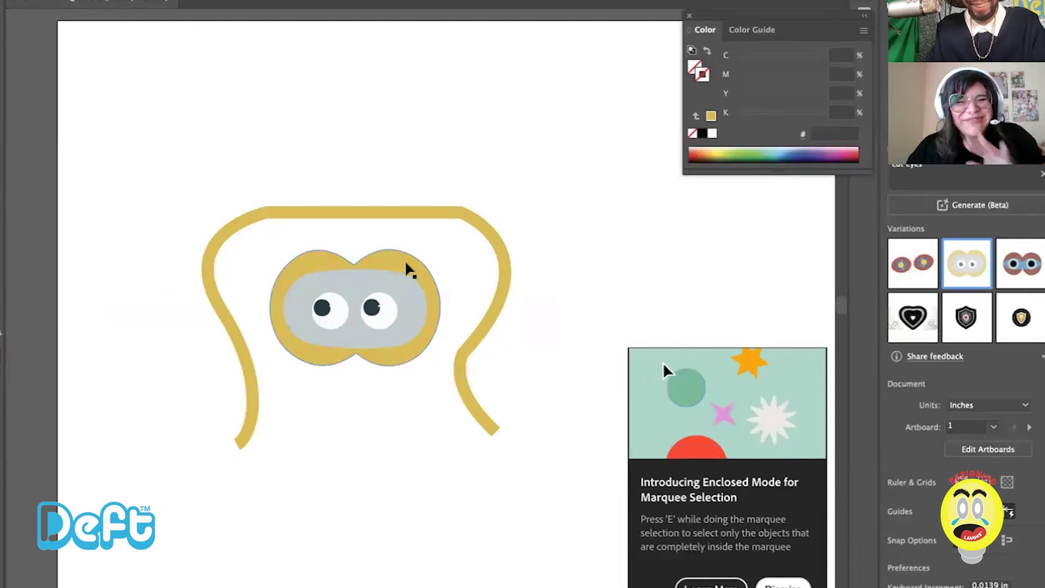
{"action": "left_click", "coordinate": [405, 263]}
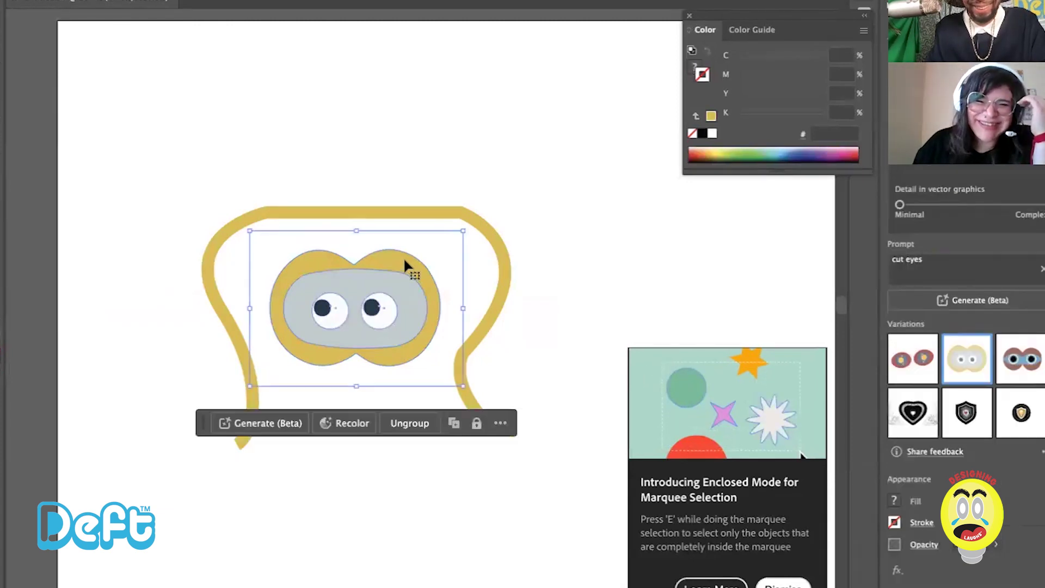
{"action": "left_click_drag", "start_coordinate": [404, 260], "coordinate": [424, 126]}
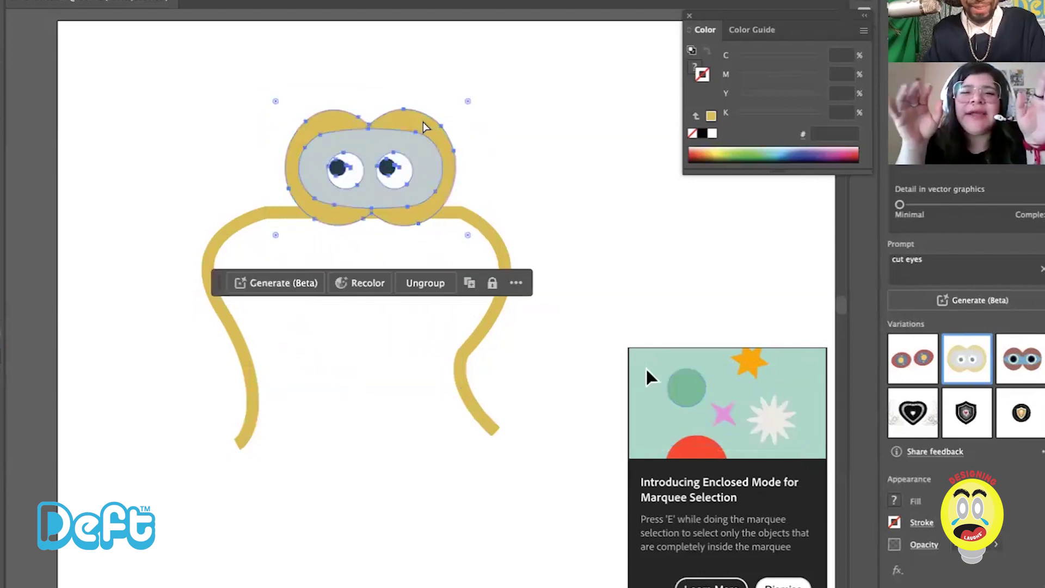
{"action": "key", "text": "ctrl+z"}
Step: Select only the yellow shape surrounding the grey eye band and delete it, keeping the band and eyes
{"action": "key", "text": "a"}
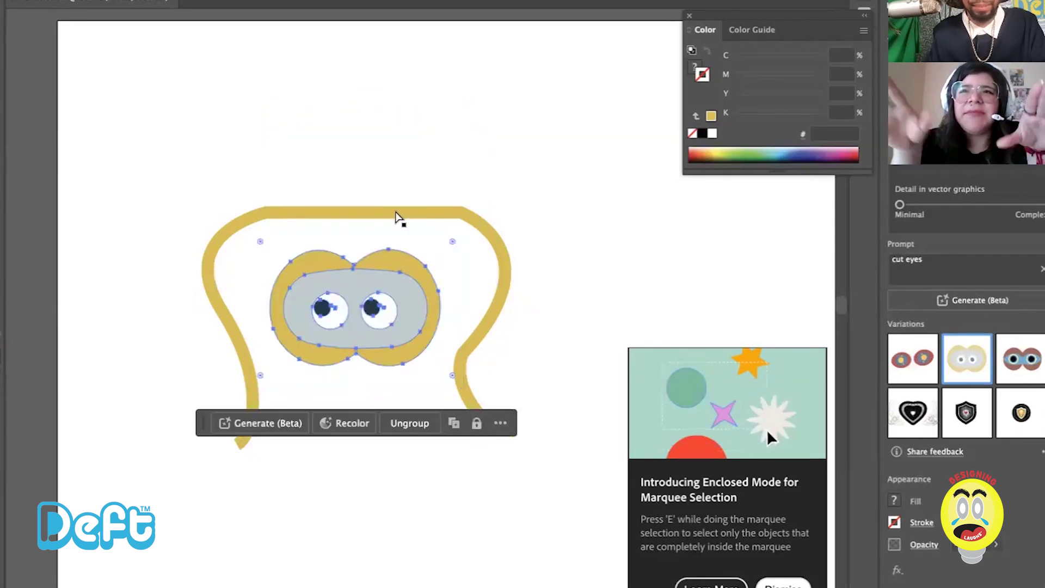
{"action": "left_click", "coordinate": [400, 231]}
{"action": "left_click", "coordinate": [387, 255]}
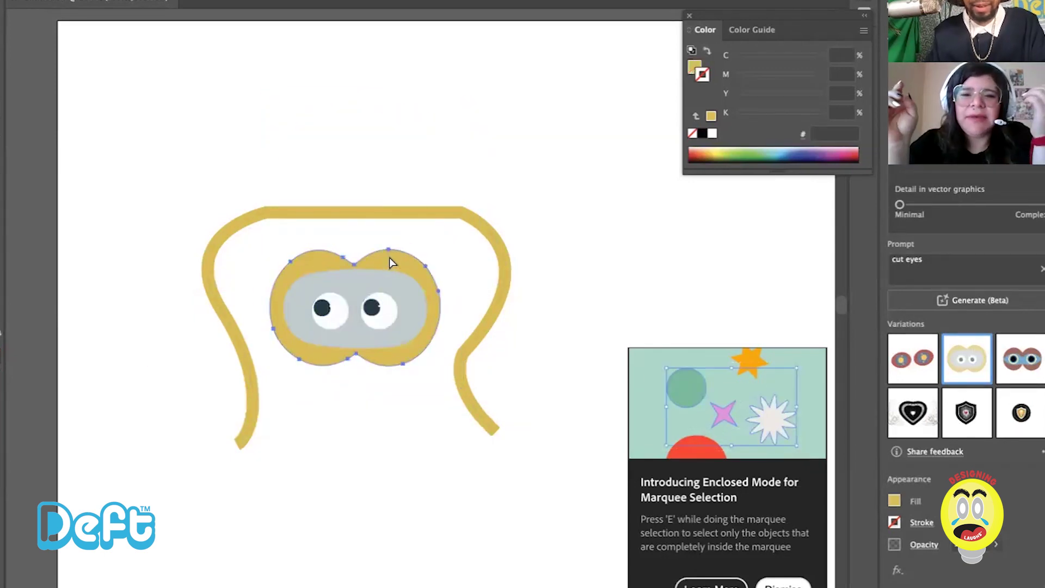
{"action": "key", "text": "Delete"}
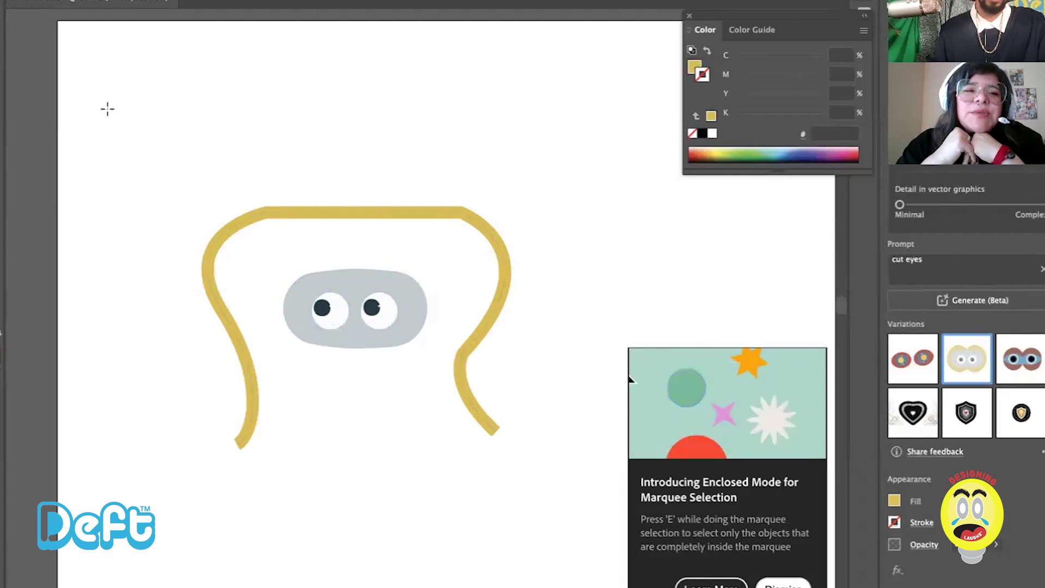
Step: Draw a yellow-filled rectangle without a stroke large enough to cover the outline and the eyes
{"action": "mouse_move", "coordinate": [175, 159]}
{"action": "left_mouse_down"}
{"action": "mouse_move", "coordinate": [261, 173]}
{"action": "mouse_move", "coordinate": [439, 359]}
{"action": "mouse_move", "coordinate": [534, 435]}
{"action": "mouse_move", "coordinate": [538, 454]}
{"action": "left_mouse_up"}
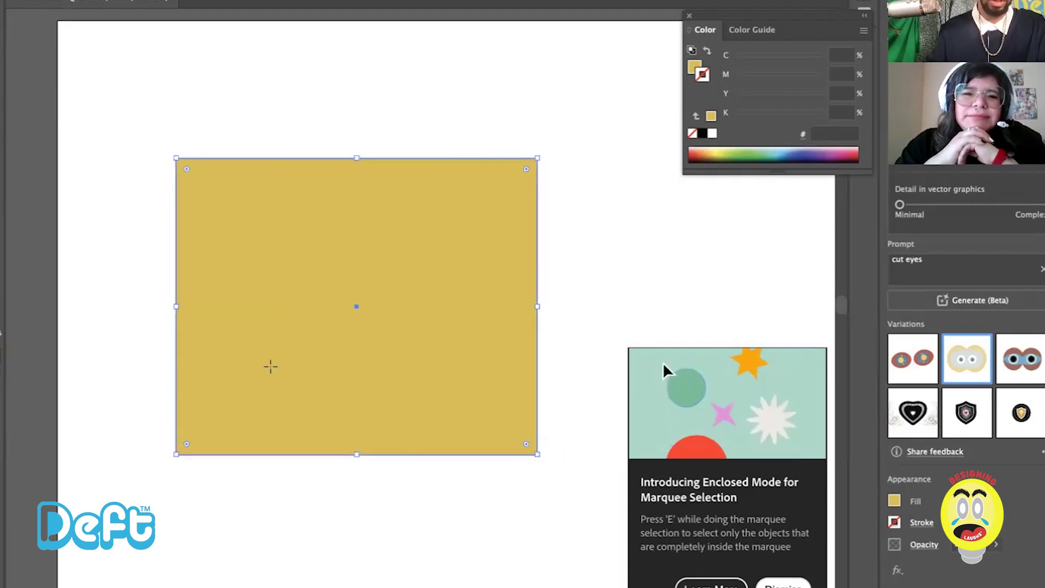
{"action": "key", "text": "a"}
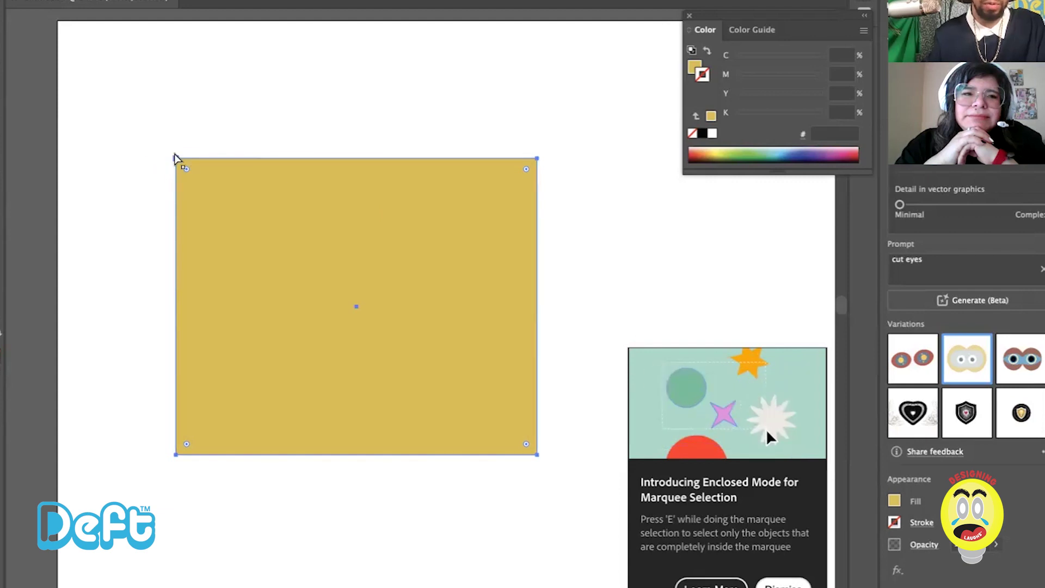
{"action": "left_click_drag", "start_coordinate": [174, 158], "coordinate": [222, 236]}
{"action": "key", "text": "ctrl+z"}
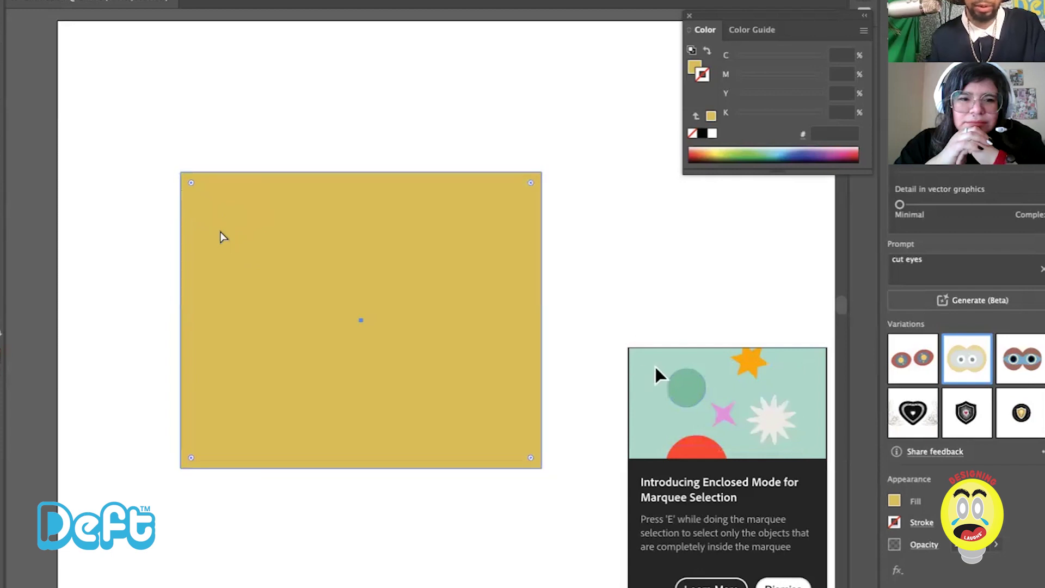
Step: Round all four corners of the yellow rectangle and place it behind the eyes
{"action": "left_click_drag", "start_coordinate": [188, 180], "coordinate": [218, 212]}
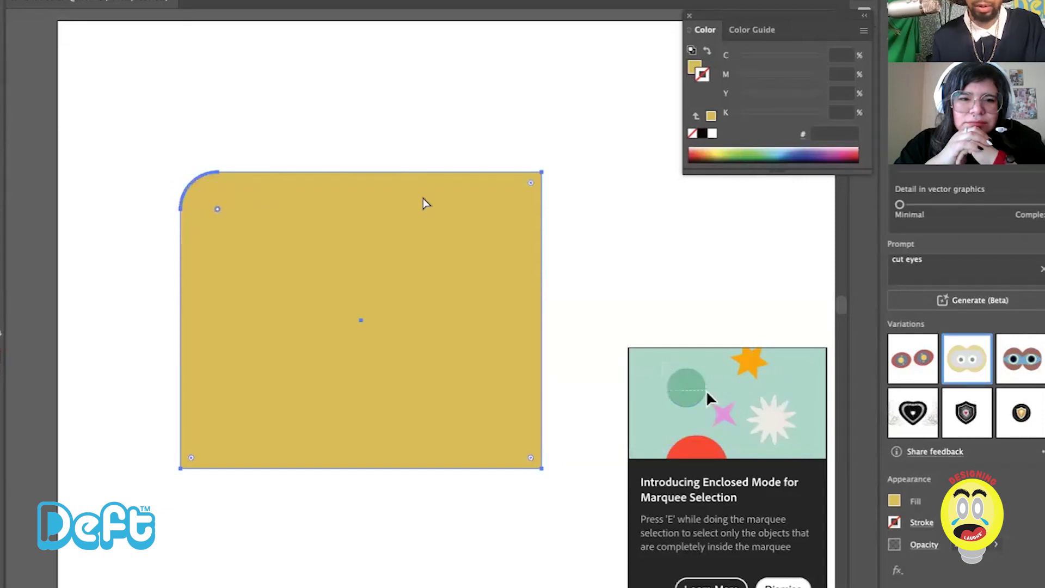
{"action": "left_click_drag", "start_coordinate": [531, 184], "coordinate": [515, 219]}
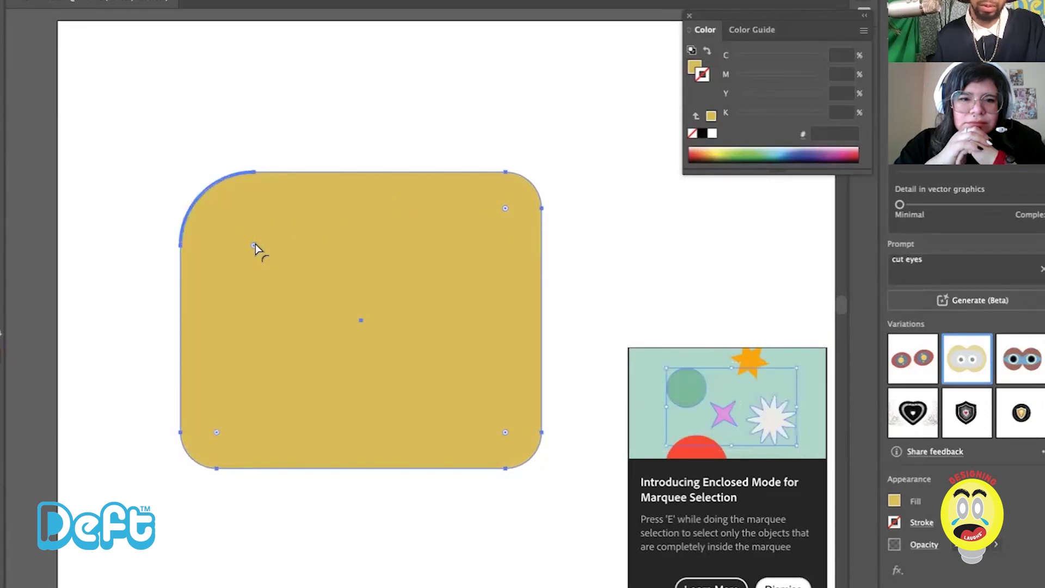
{"action": "left_click_drag", "start_coordinate": [254, 245], "coordinate": [243, 200]}
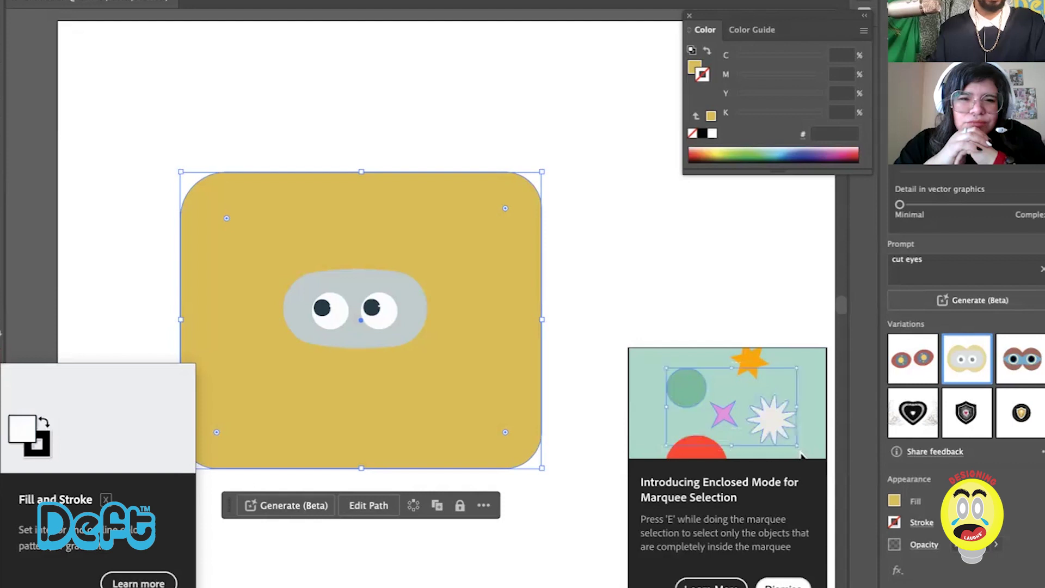
Step: Give the rounded rectangle a yellow DEBA3D stroke, remove its fill and set the stroke weight to 12 pt
{"action": "key", "text": "x"}
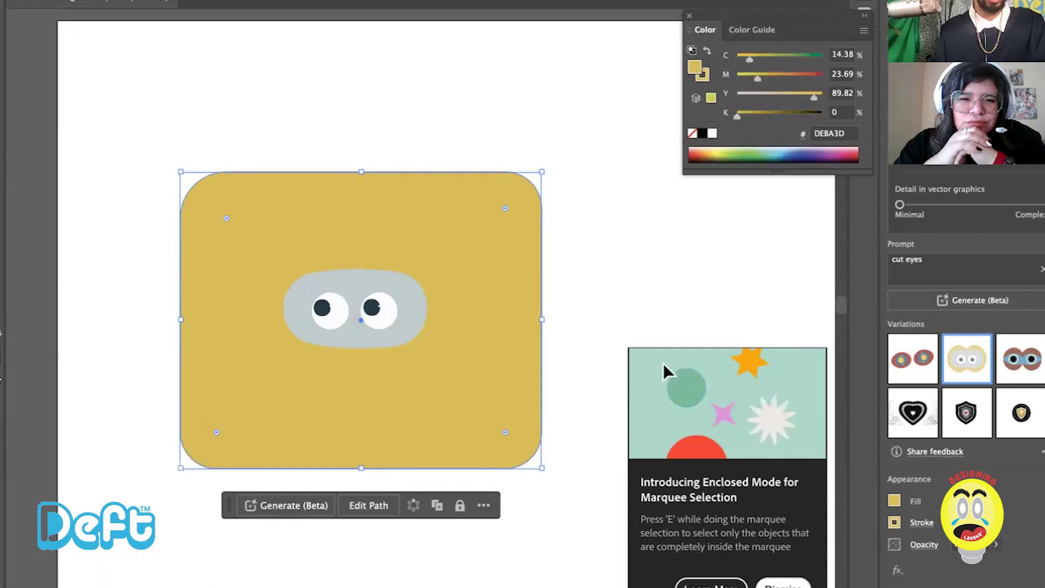
{"action": "key", "text": "slash"}
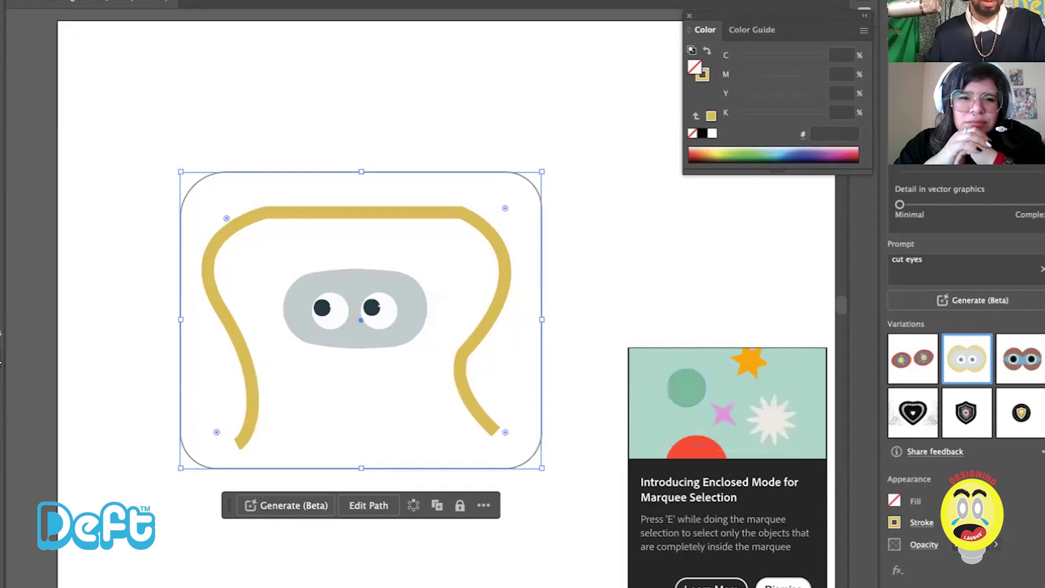
{"action": "key", "text": "x"}
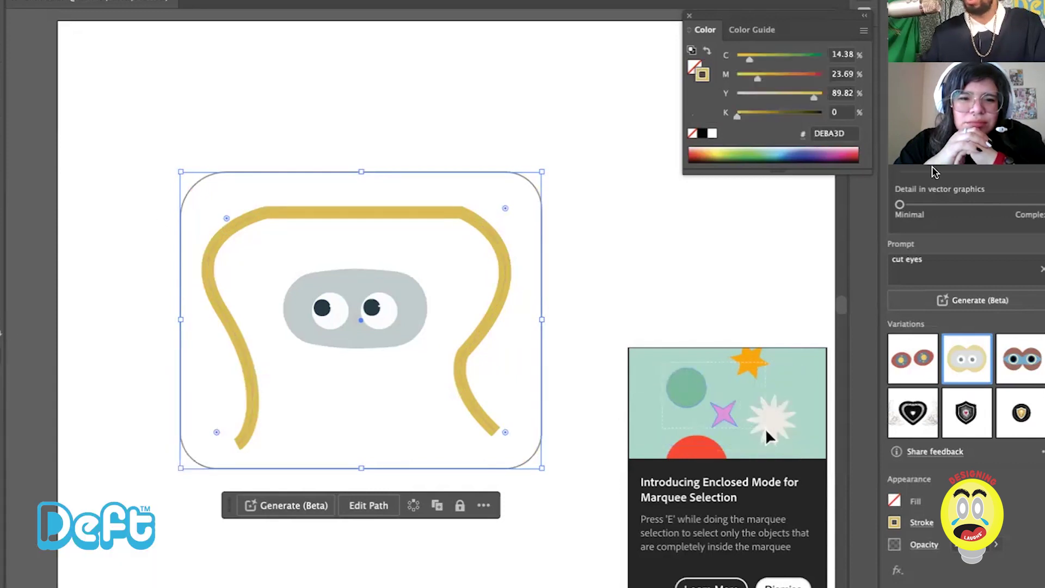
{"action": "left_click", "coordinate": [1011, 520]}
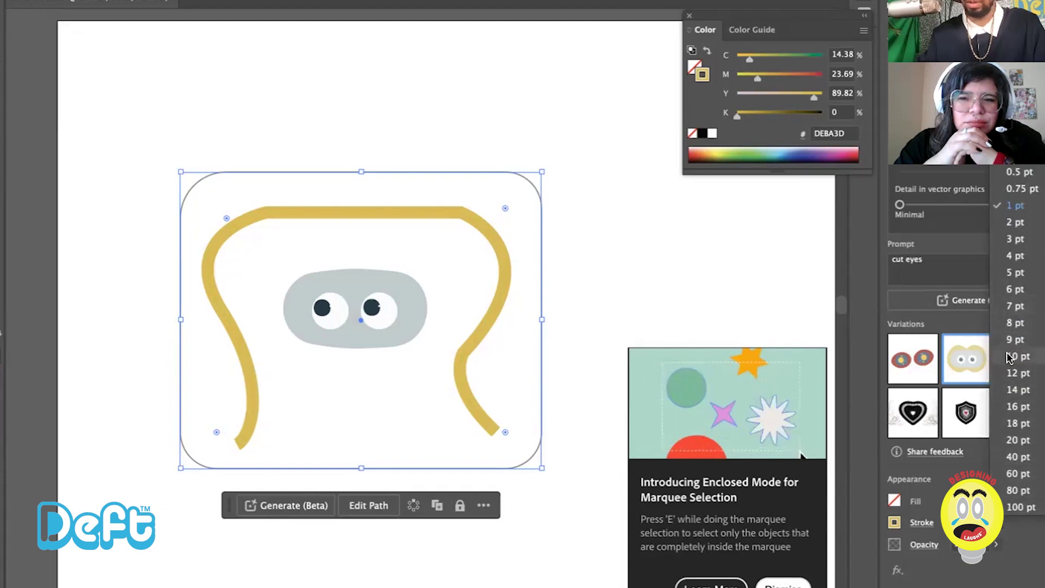
{"action": "left_click", "coordinate": [1016, 373]}
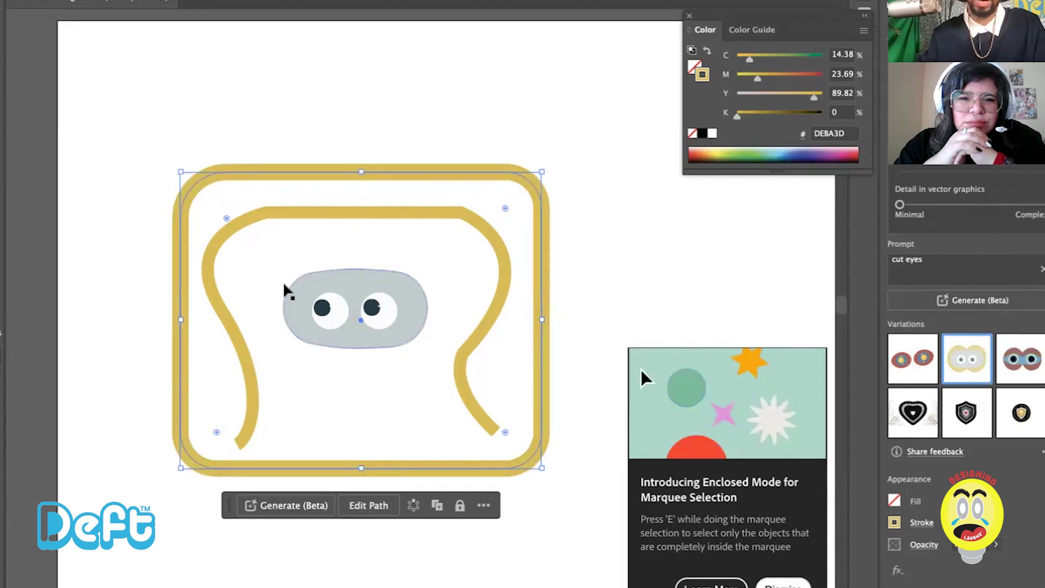
{"action": "left_click", "coordinate": [305, 226]}
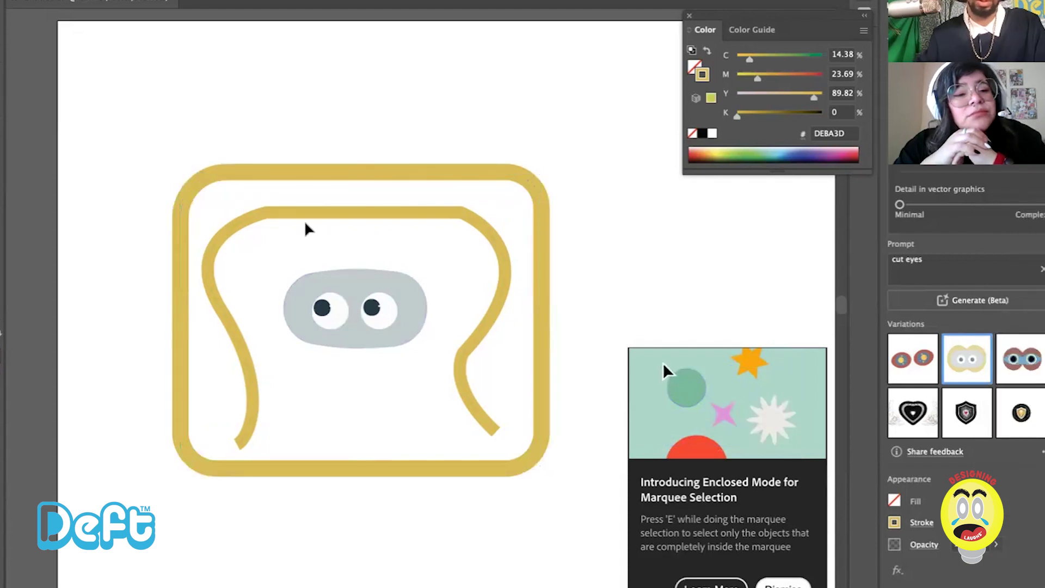
Step: Narrow the rounded rectangle from both sides to fit the width of the pen-path outline
{"action": "left_click", "coordinate": [178, 334]}
{"action": "mouse_move", "coordinate": [180, 320]}
{"action": "left_mouse_down"}
{"action": "mouse_move", "coordinate": [233, 321]}
{"action": "mouse_move", "coordinate": [194, 315]}
{"action": "left_mouse_up"}
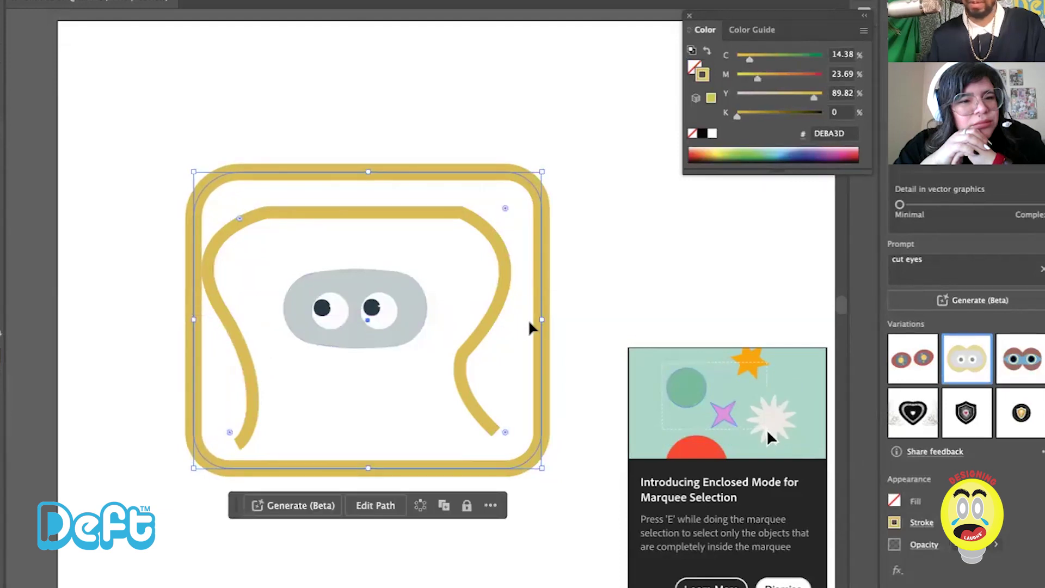
{"action": "left_click_drag", "start_coordinate": [543, 318], "coordinate": [509, 319]}
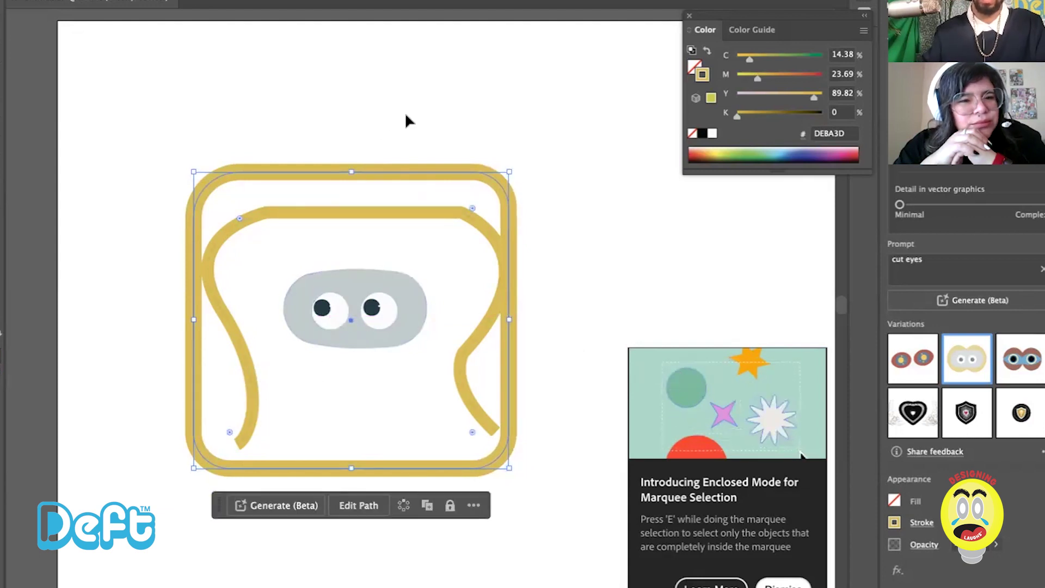
Step: Nudge the rounded rectangle upward until its lower edge meets the outline's lower ends, and deselect it
{"action": "key", "text": "Up"}
{"action": "key", "text": "Up"}
{"action": "key", "text": "Up"}
{"action": "key", "text": "Up"}
{"action": "key", "text": "Up"}
{"action": "key", "text": "Up"}
{"action": "key", "text": "Up"}
{"action": "key", "text": "Up"}
{"action": "key", "text": "Up"}
{"action": "key", "text": "Up"}
{"action": "key", "text": "Up"}
{"action": "key", "text": "Up"}
{"action": "key", "text": "Up"}
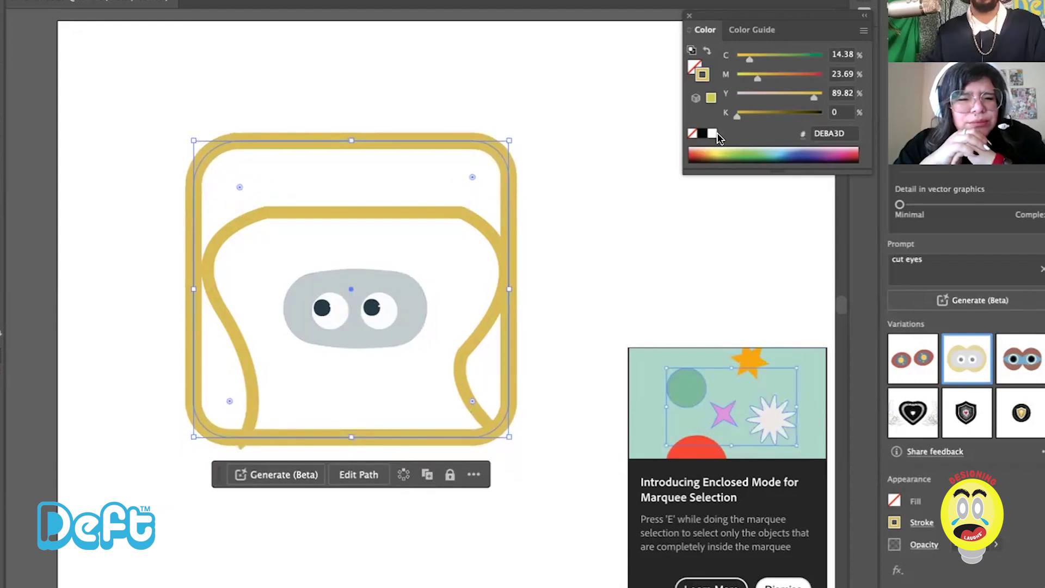
{"action": "left_click", "coordinate": [561, 85]}
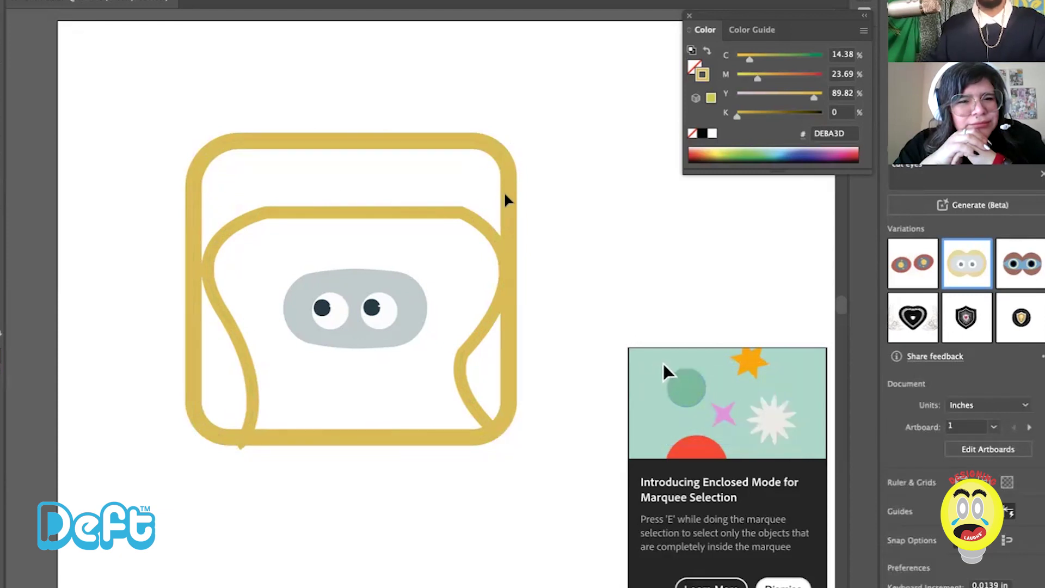
{"action": "left_click", "coordinate": [199, 206]}
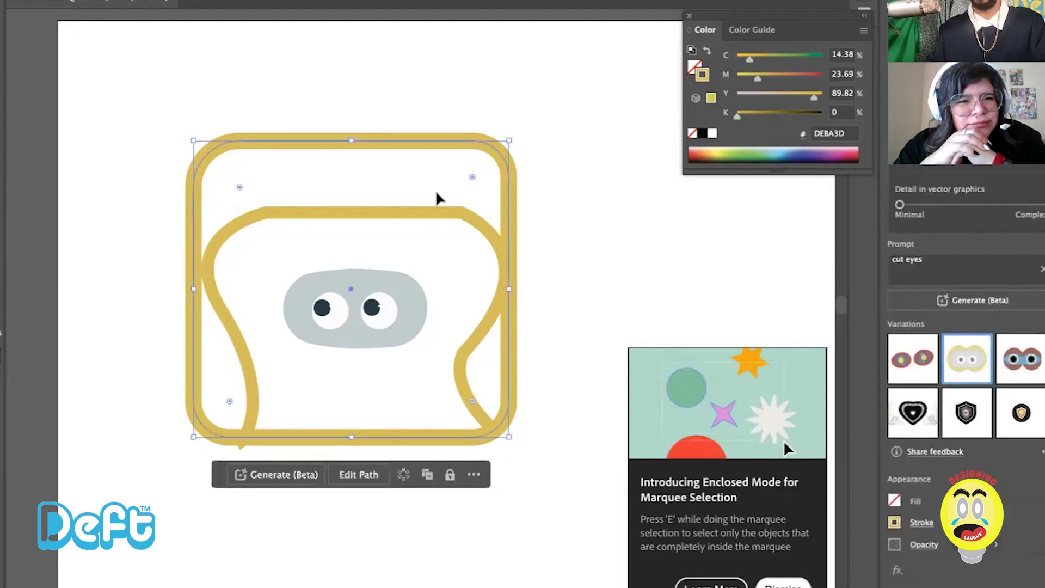
{"action": "left_click", "coordinate": [547, 184]}
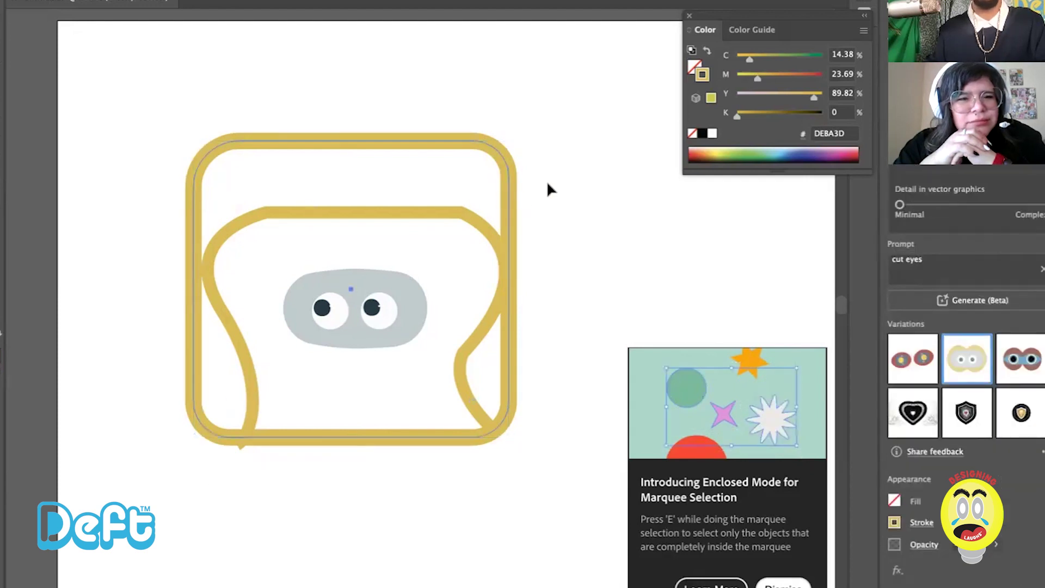
{"action": "left_click", "coordinate": [511, 218]}
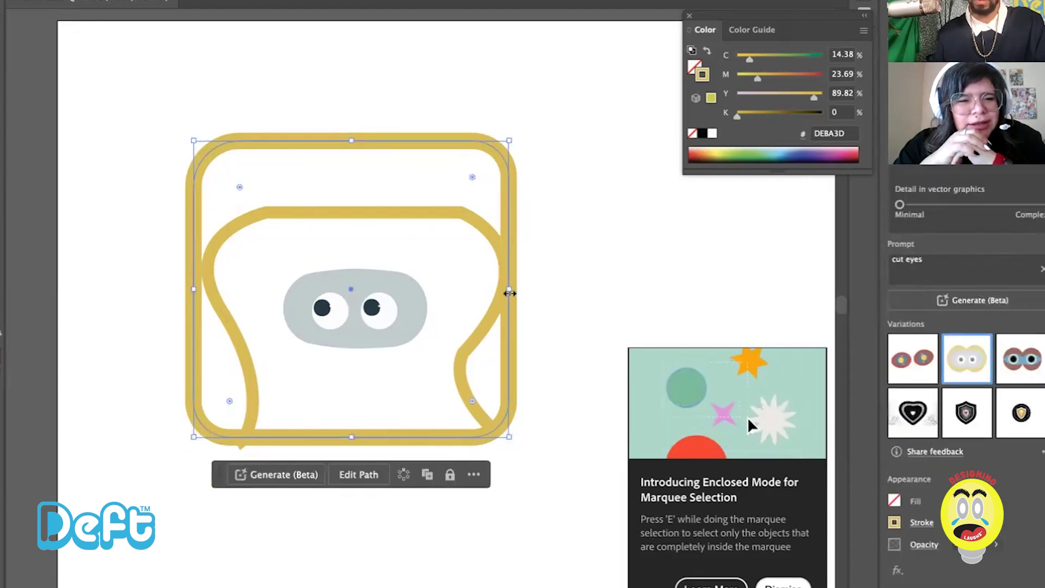
{"action": "mouse_move", "coordinate": [513, 293]}
{"action": "left_mouse_down"}
{"action": "mouse_move", "coordinate": [523, 294]}
{"action": "mouse_move", "coordinate": [508, 294]}
{"action": "left_mouse_up"}
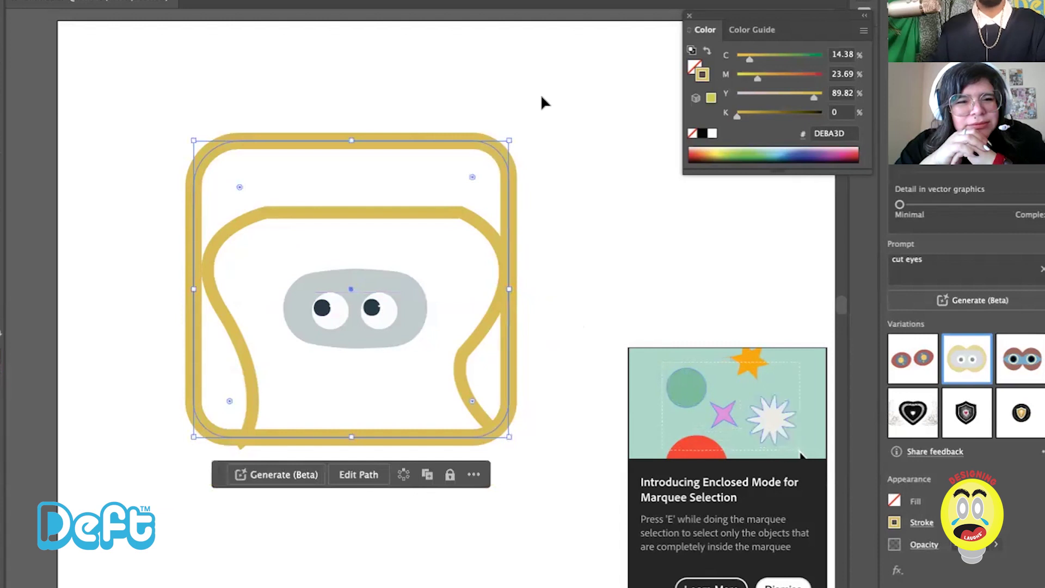
{"action": "left_click", "coordinate": [541, 102]}
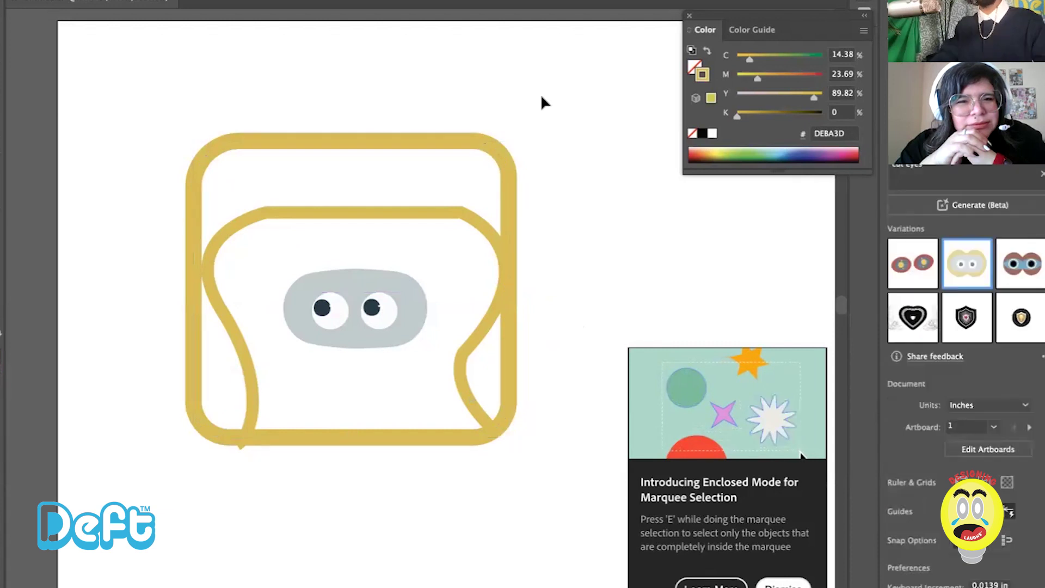
Step: Fill the rounded rectangle with the same yellow and remove its stroke
{"action": "left_click", "coordinate": [491, 144]}
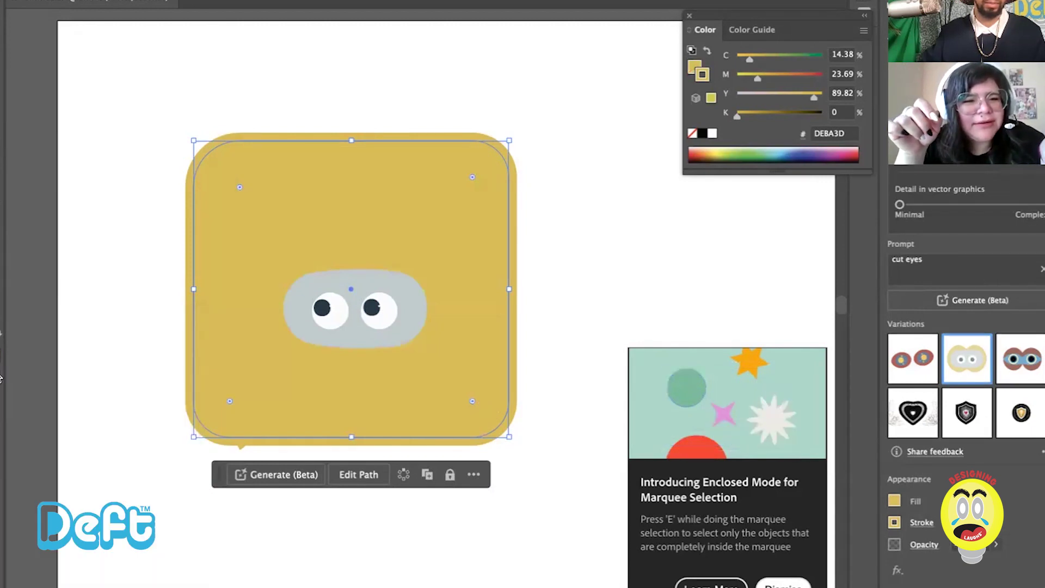
{"action": "key", "text": "slash"}
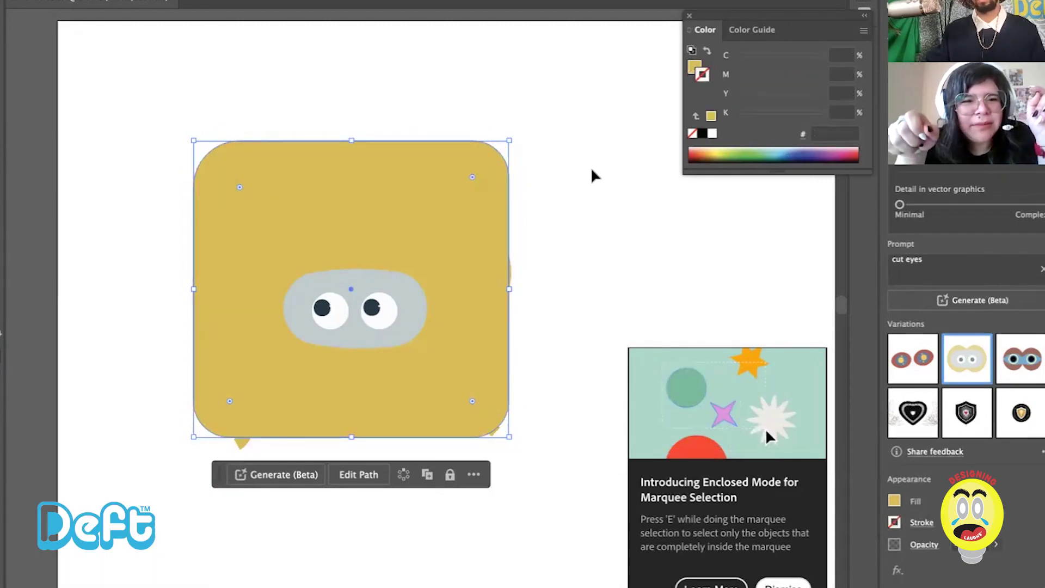
{"action": "left_click", "coordinate": [541, 224]}
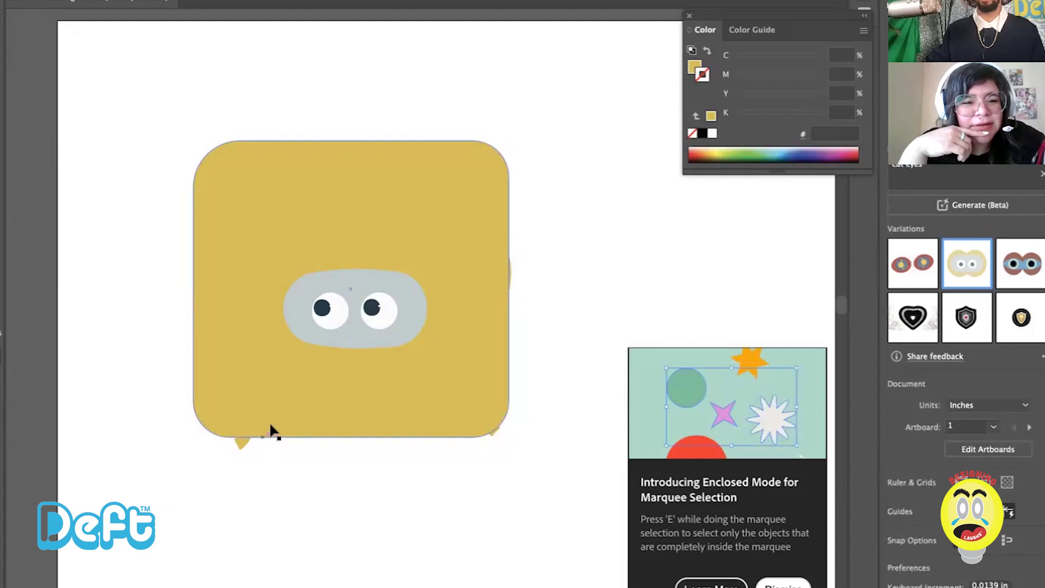
Step: Stretch the yellow rounded rectangle's lower and right edges outward to cover the protruding parts of the outline
{"action": "left_click", "coordinate": [239, 440]}
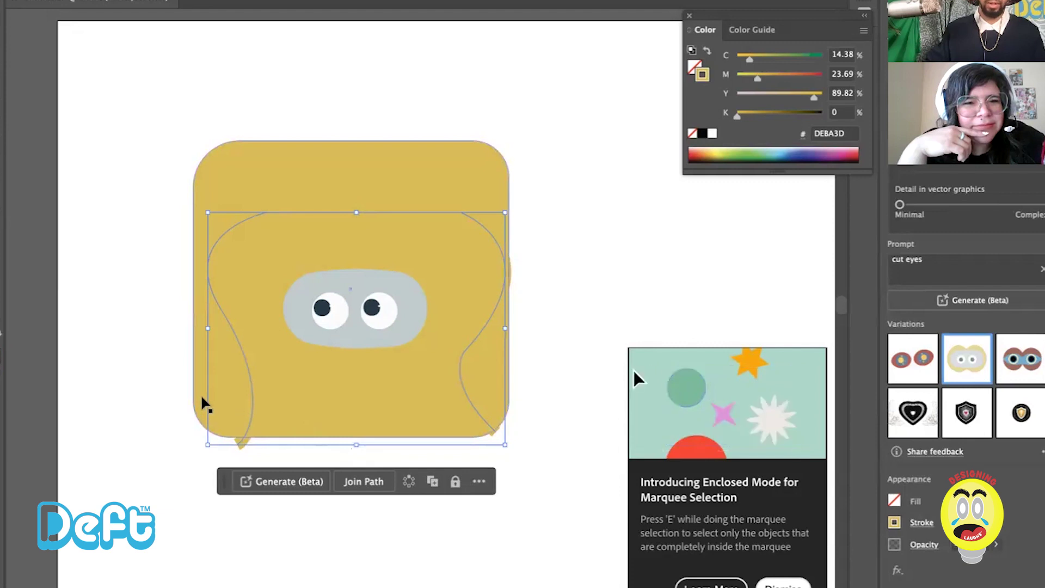
{"action": "left_click", "coordinate": [220, 408]}
{"action": "left_click_drag", "start_coordinate": [351, 437], "coordinate": [347, 450]}
{"action": "left_click", "coordinate": [550, 326]}
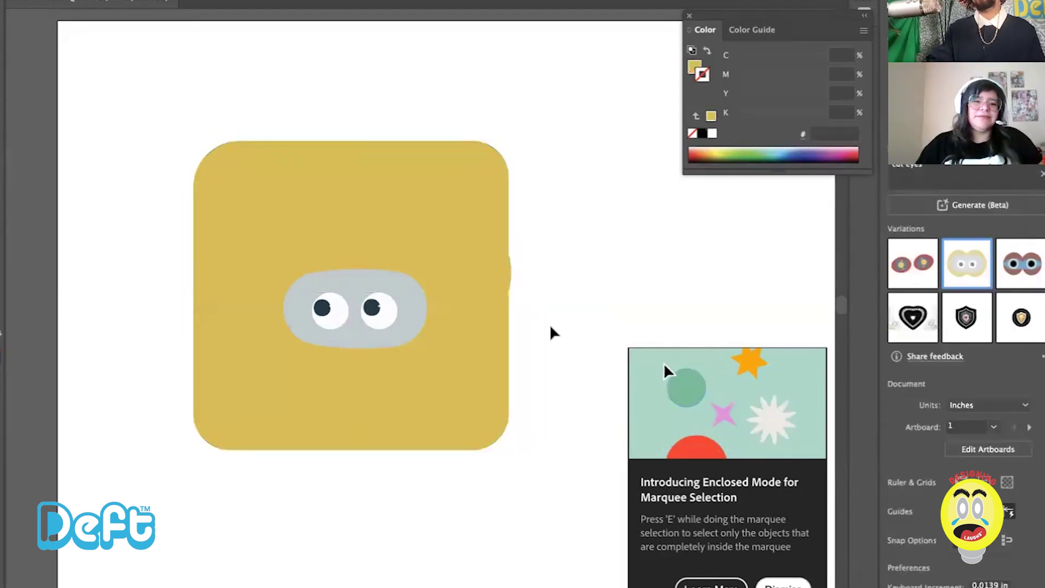
{"action": "left_click", "coordinate": [491, 324]}
{"action": "left_click_drag", "start_coordinate": [512, 295], "coordinate": [514, 292]}
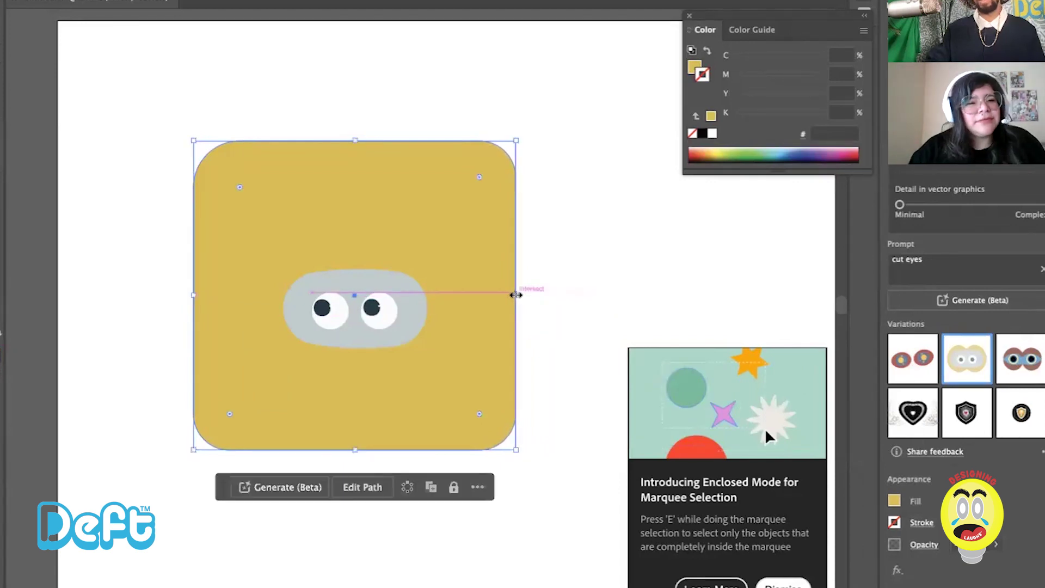
{"action": "left_click", "coordinate": [570, 272]}
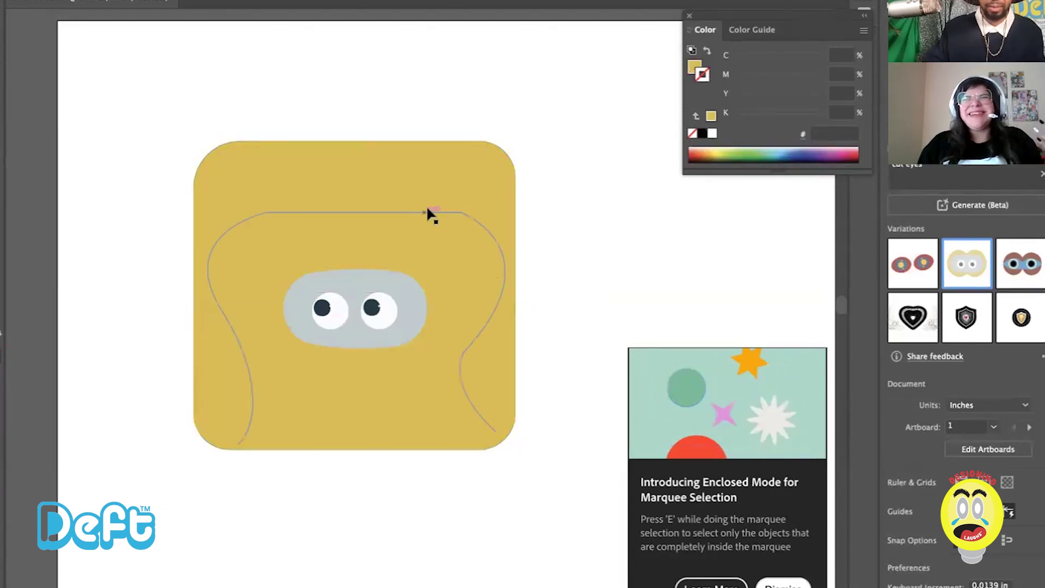
{"action": "left_click", "coordinate": [442, 186]}
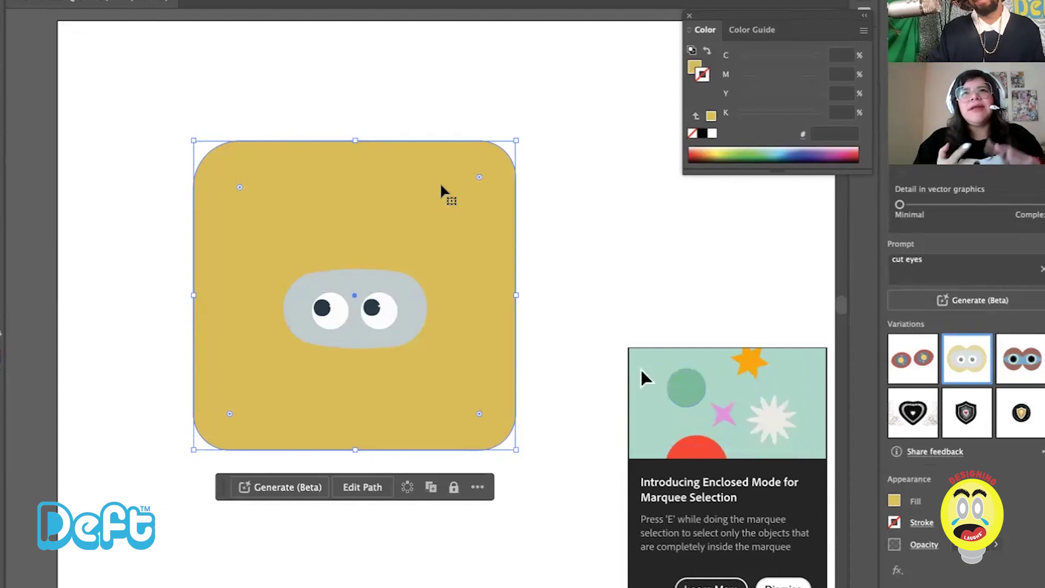
{"action": "left_click", "coordinate": [566, 196]}
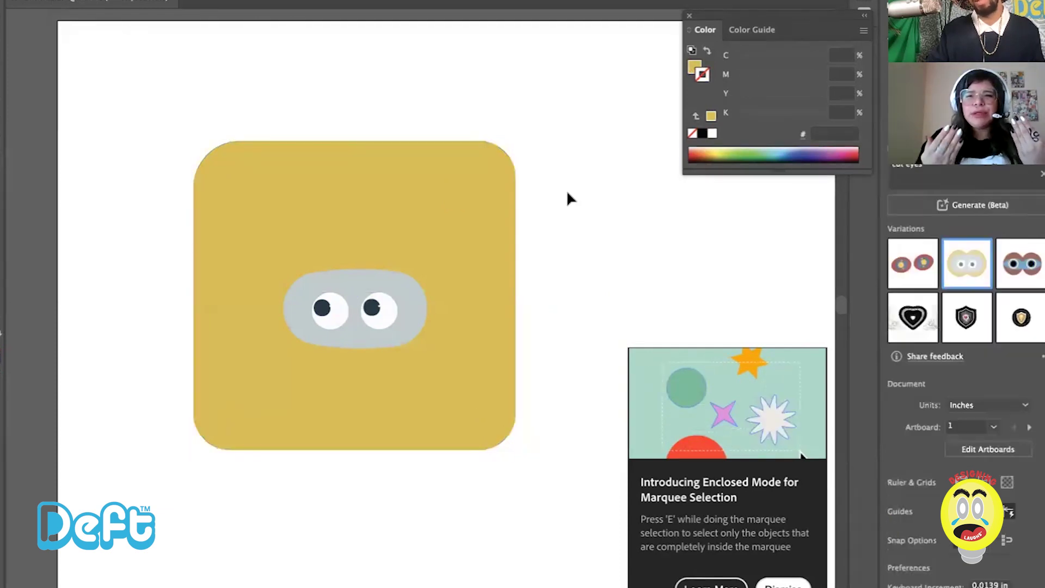
{"action": "left_click", "coordinate": [384, 281]}
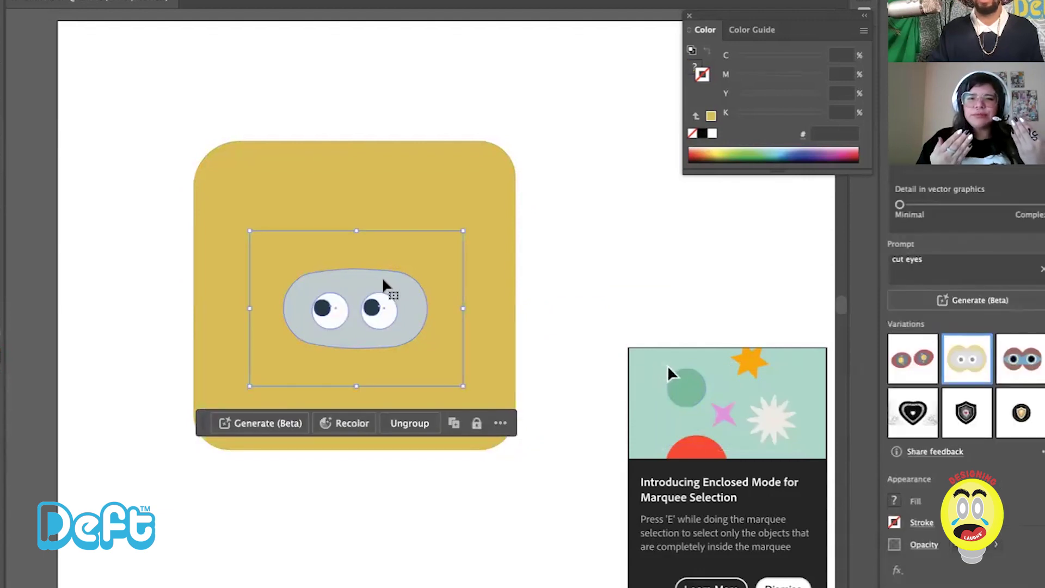
{"action": "left_click", "coordinate": [585, 241]}
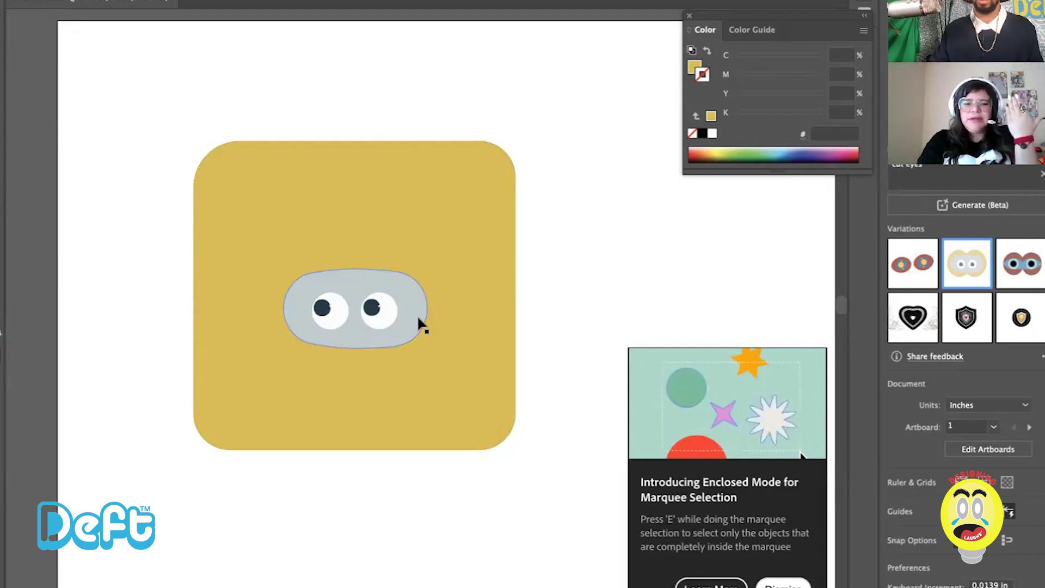
{"action": "left_click", "coordinate": [461, 209]}
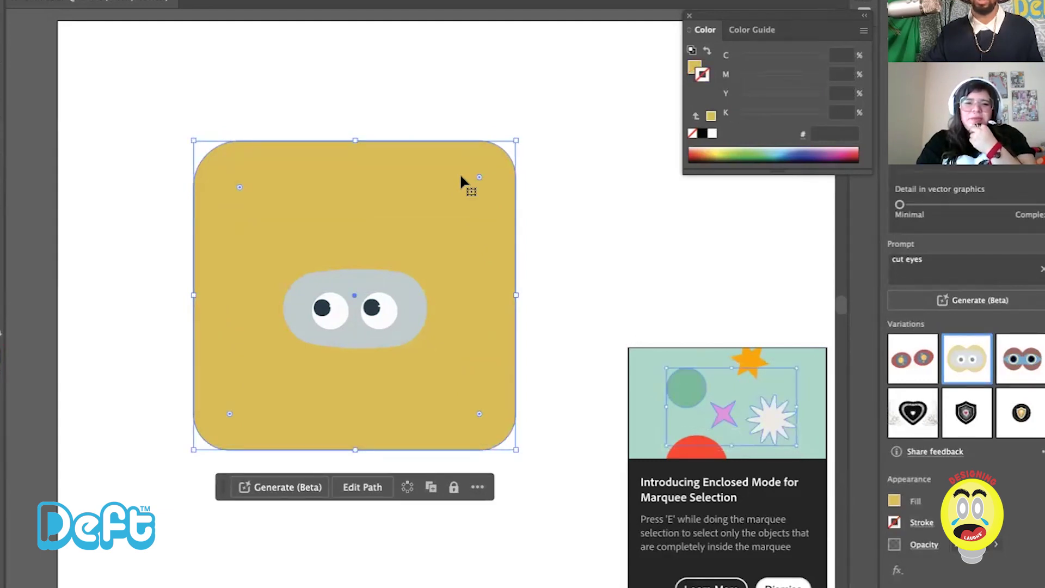
{"action": "key", "text": "ctrl+minus"}
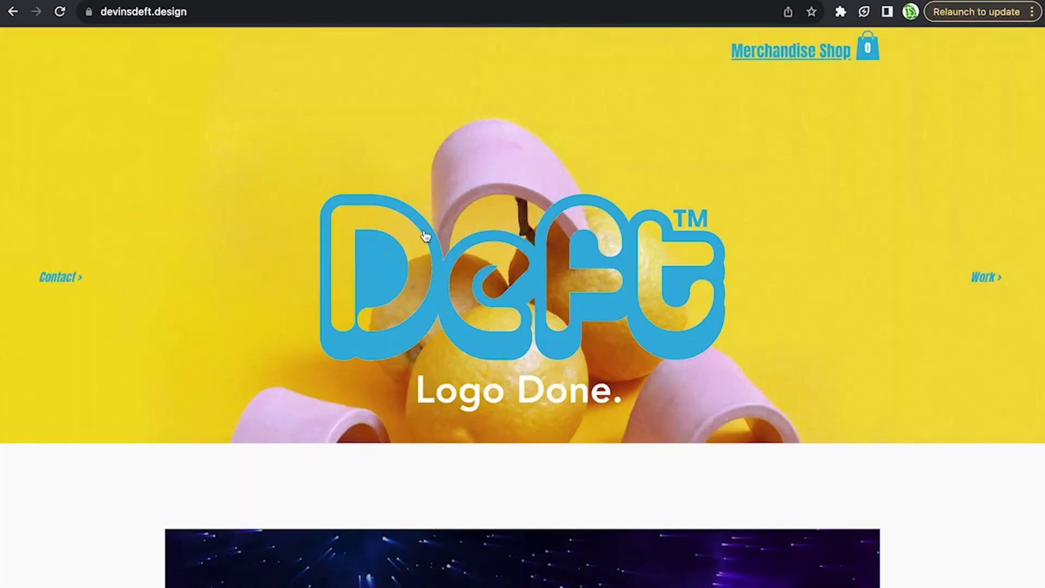
Step: Switch to the Deft website in the browser, look through its home page and browse the shop's product listing
{"action": "scroll", "coordinate": [426, 234], "scroll_direction": "down", "scroll_amount": 5}
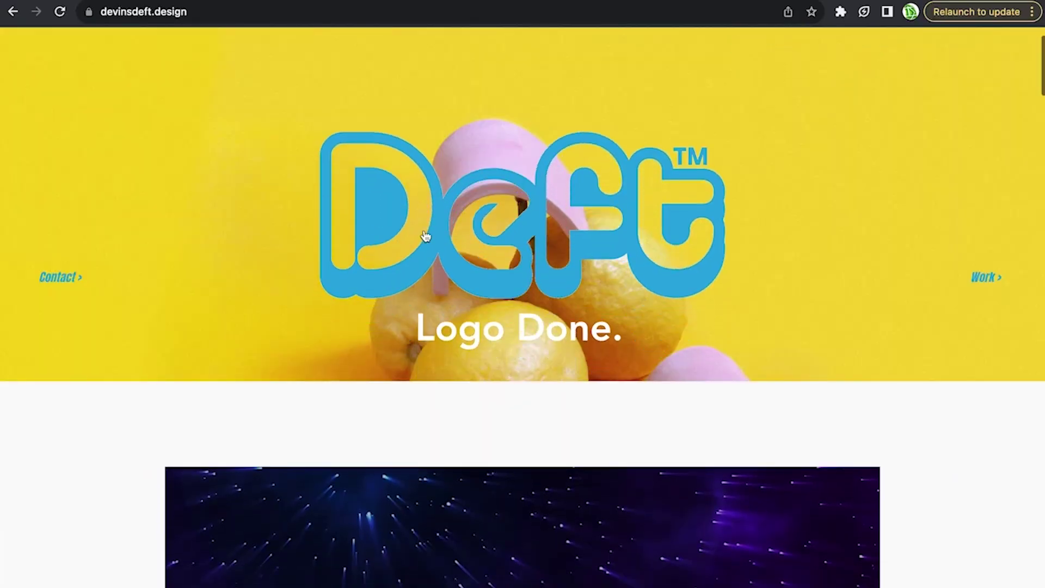
{"action": "scroll", "coordinate": [424, 231], "scroll_direction": "down", "scroll_amount": 10}
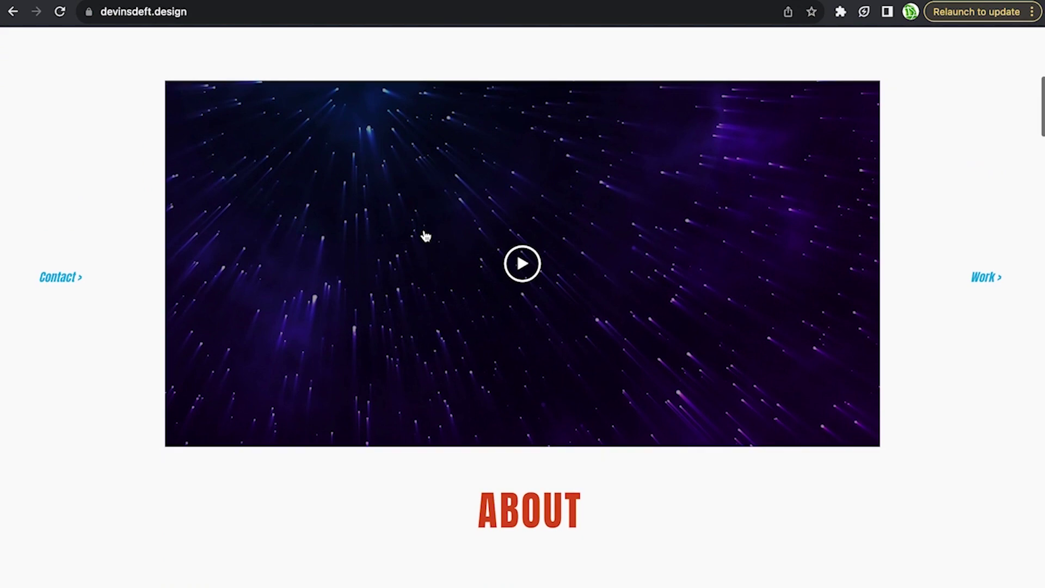
{"action": "scroll", "coordinate": [425, 234], "scroll_direction": "down", "scroll_amount": 5}
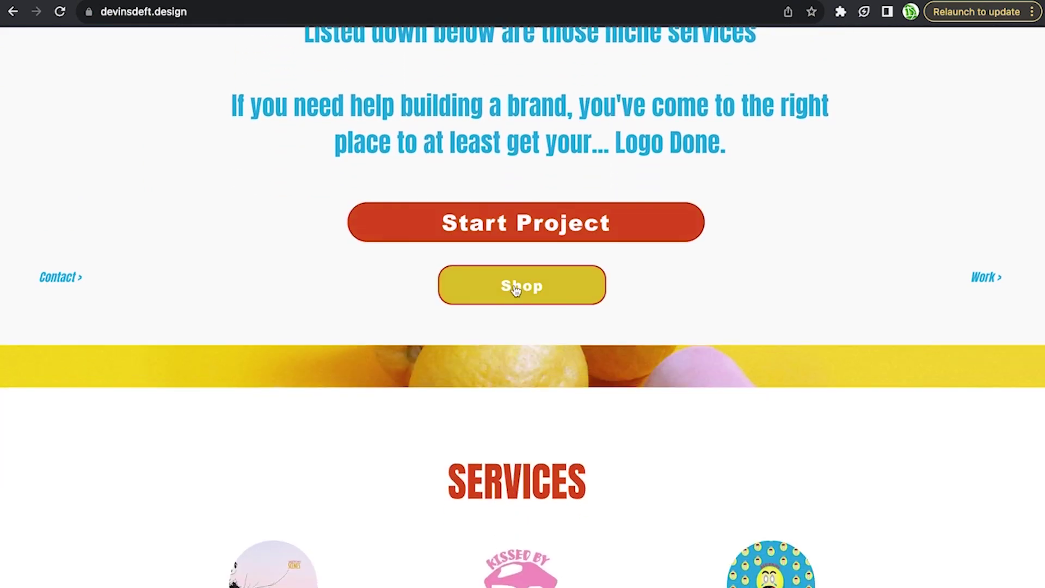
{"action": "left_click", "coordinate": [564, 300]}
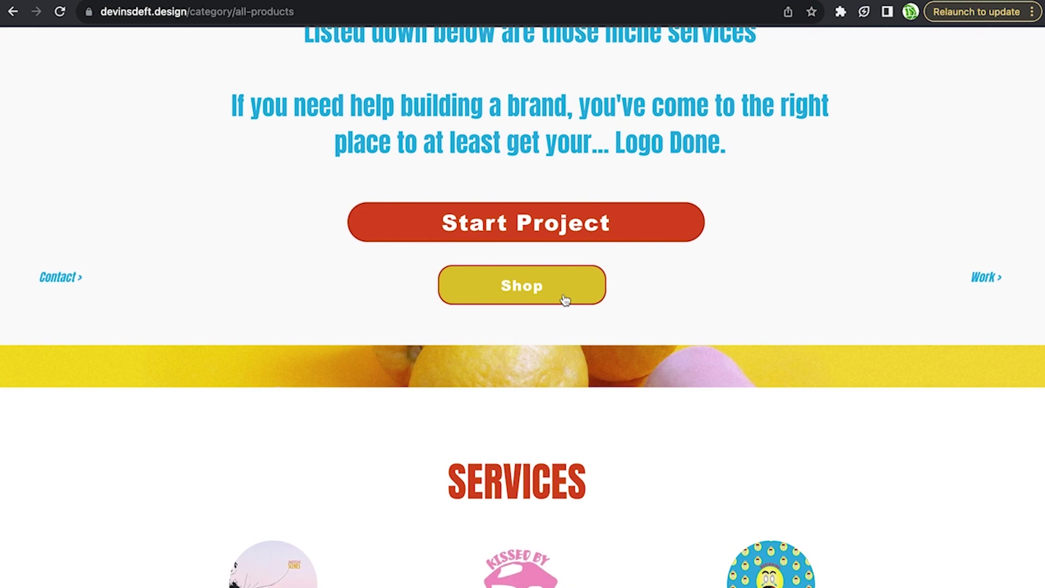
{"action": "scroll", "coordinate": [564, 300], "scroll_direction": "down", "scroll_amount": 3}
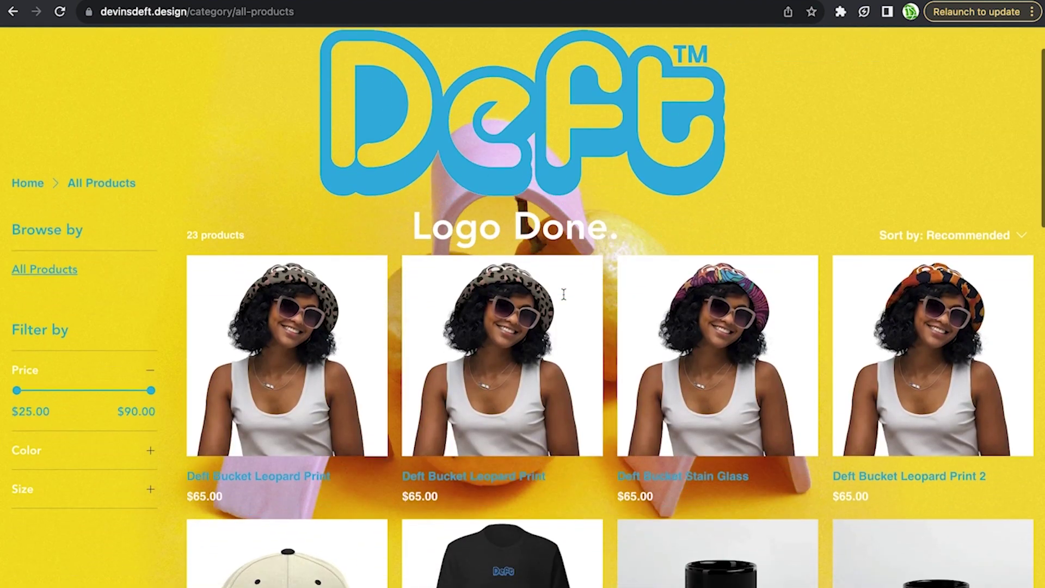
{"action": "scroll", "coordinate": [565, 301], "scroll_direction": "down", "scroll_amount": 2}
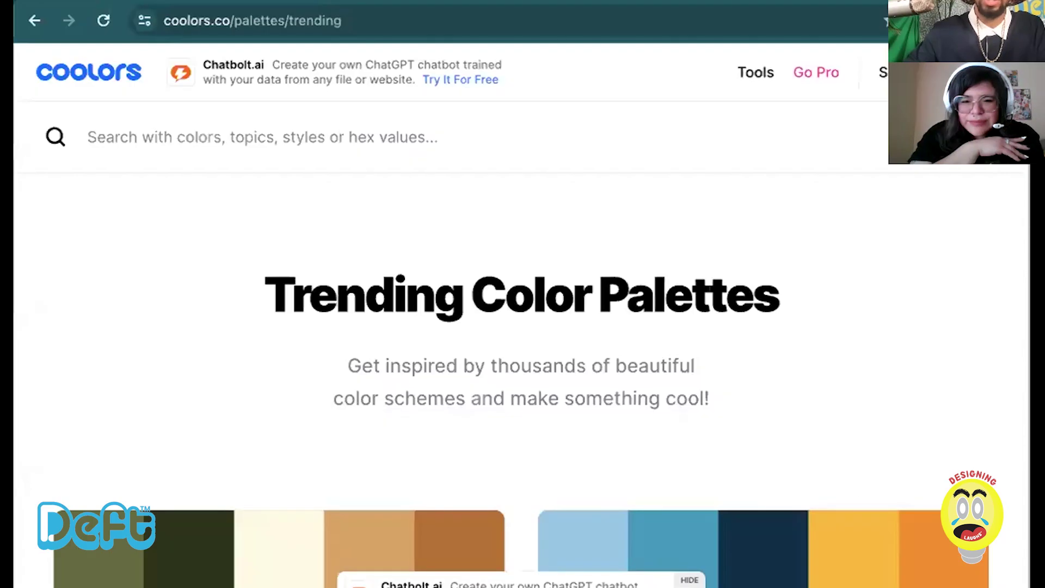
Step: Copy the blue 457B9D from the trending palettes on Coolors, fill the rounded rectangle with it in Illustrator and deselect
{"action": "scroll", "coordinate": [756, 366], "scroll_direction": "down", "scroll_amount": 2}
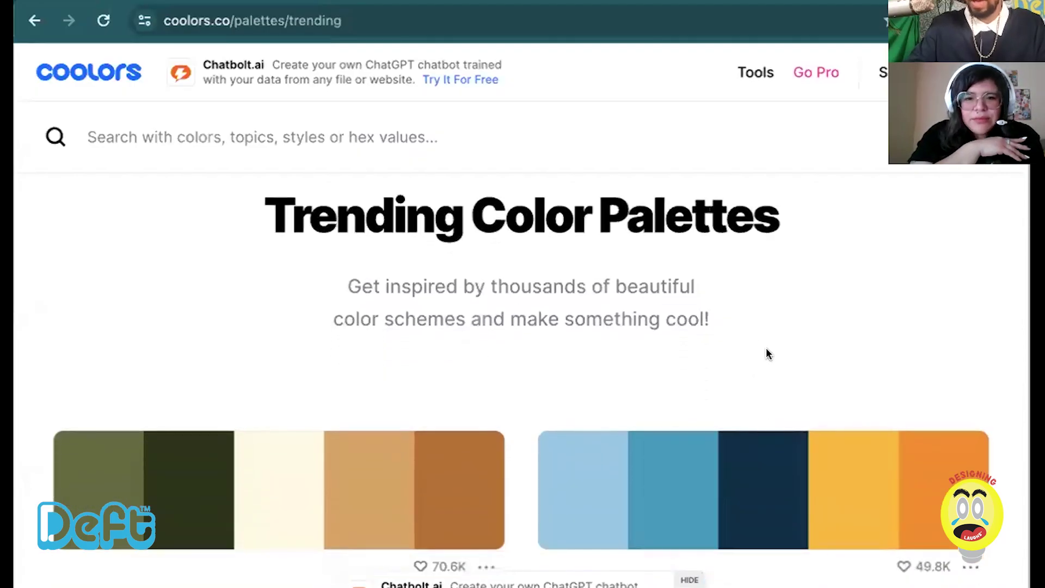
{"action": "scroll", "coordinate": [766, 353], "scroll_direction": "down", "scroll_amount": 7}
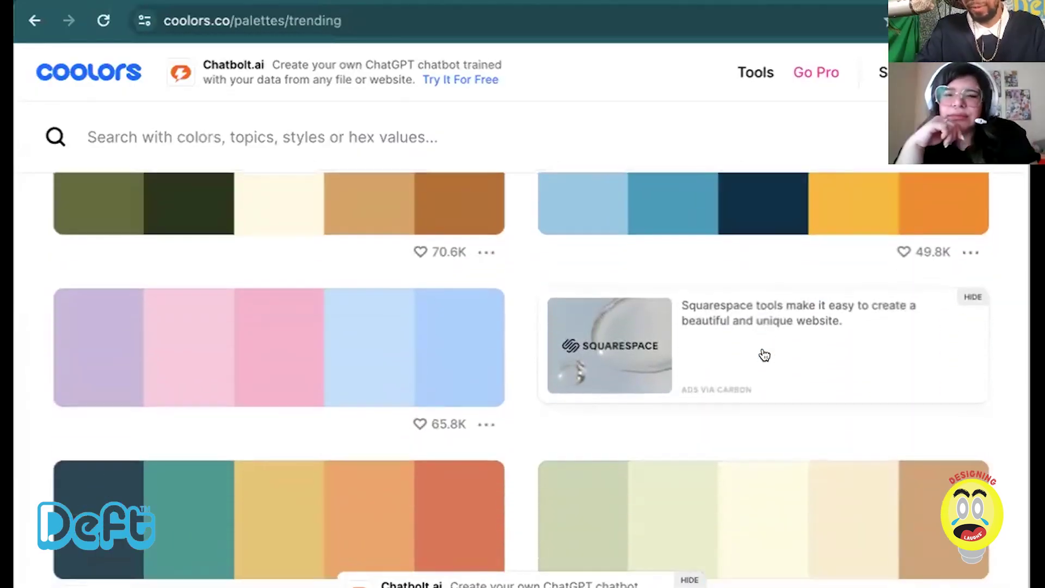
{"action": "scroll", "coordinate": [767, 349], "scroll_direction": "down", "scroll_amount": 1}
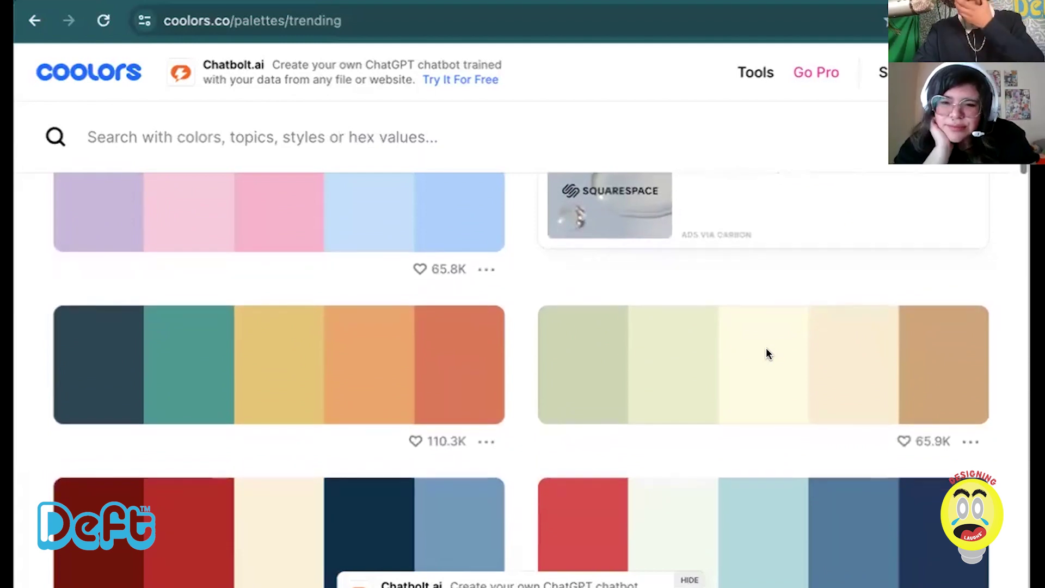
{"action": "scroll", "coordinate": [767, 352], "scroll_direction": "down", "scroll_amount": 1}
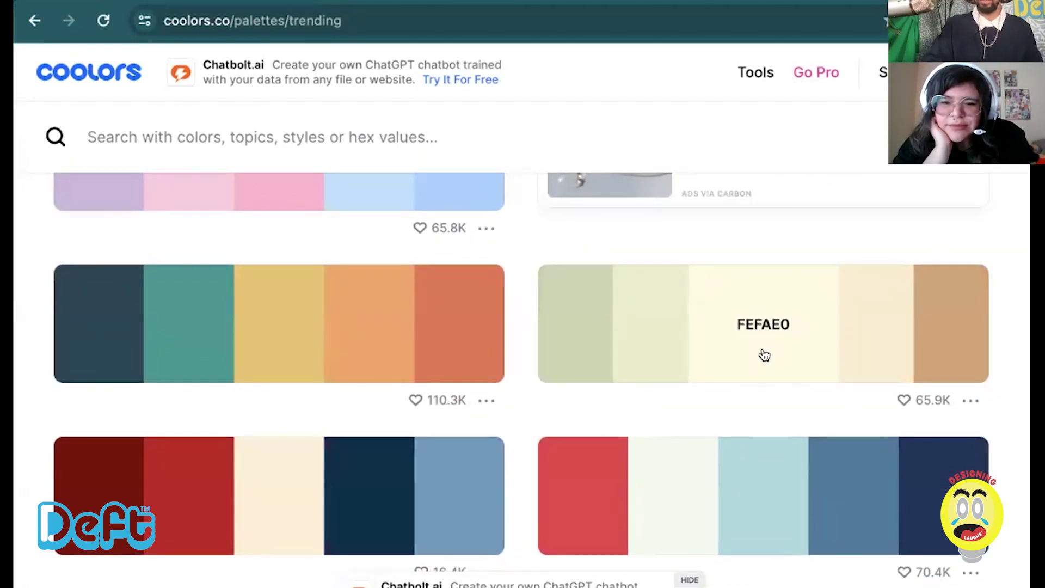
{"action": "scroll", "coordinate": [765, 355], "scroll_direction": "down", "scroll_amount": 1}
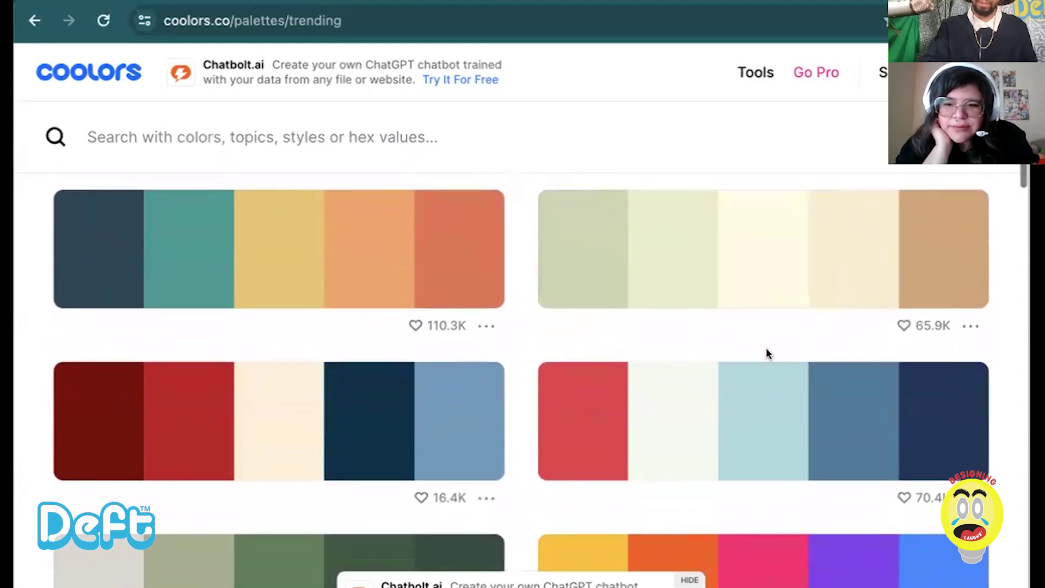
{"action": "scroll", "coordinate": [767, 354], "scroll_direction": "down", "scroll_amount": 1}
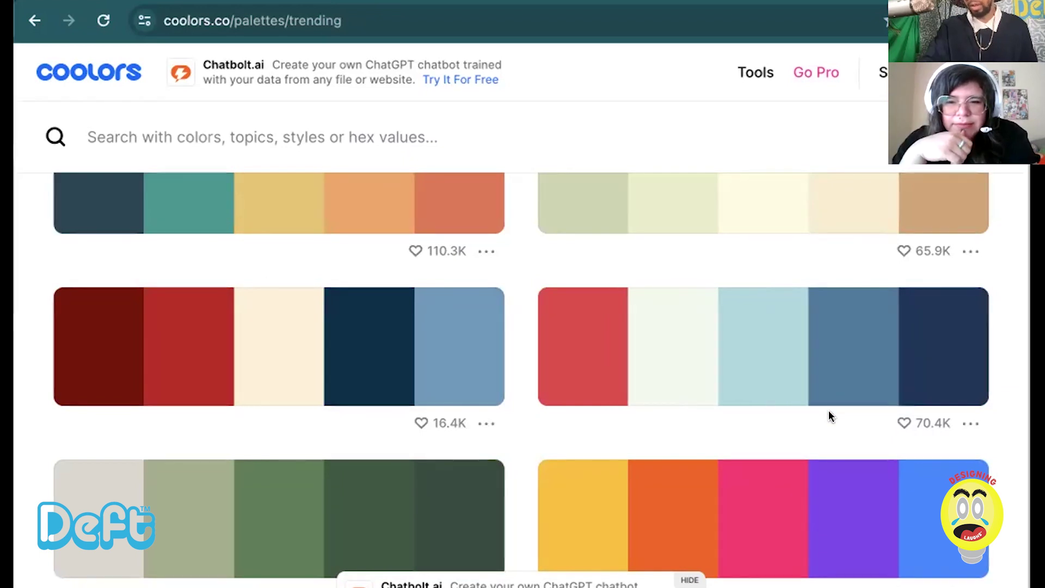
{"action": "right_click", "coordinate": [844, 374]}
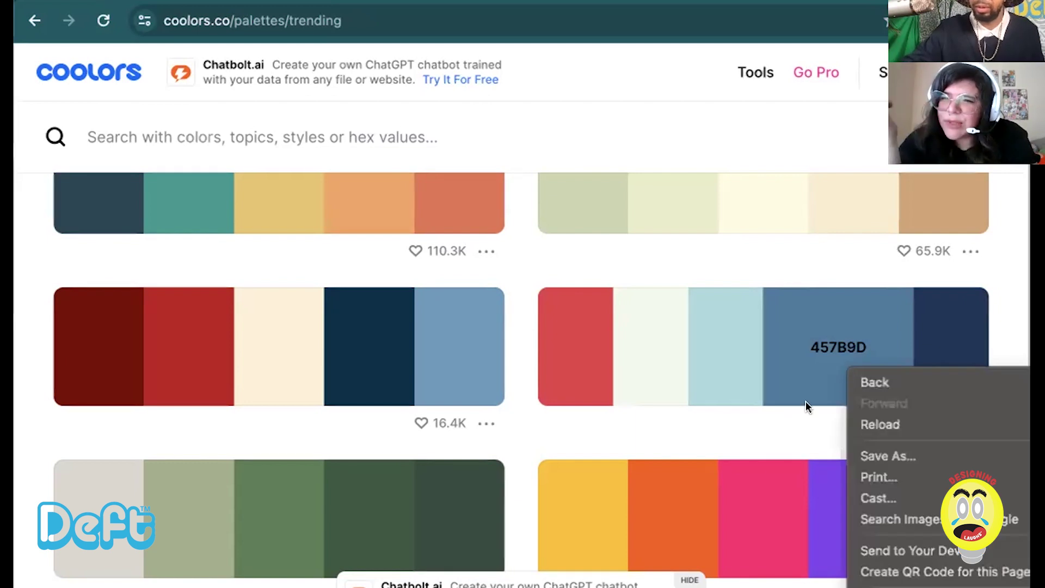
{"action": "left_click", "coordinate": [782, 436]}
{"action": "left_click", "coordinate": [866, 355]}
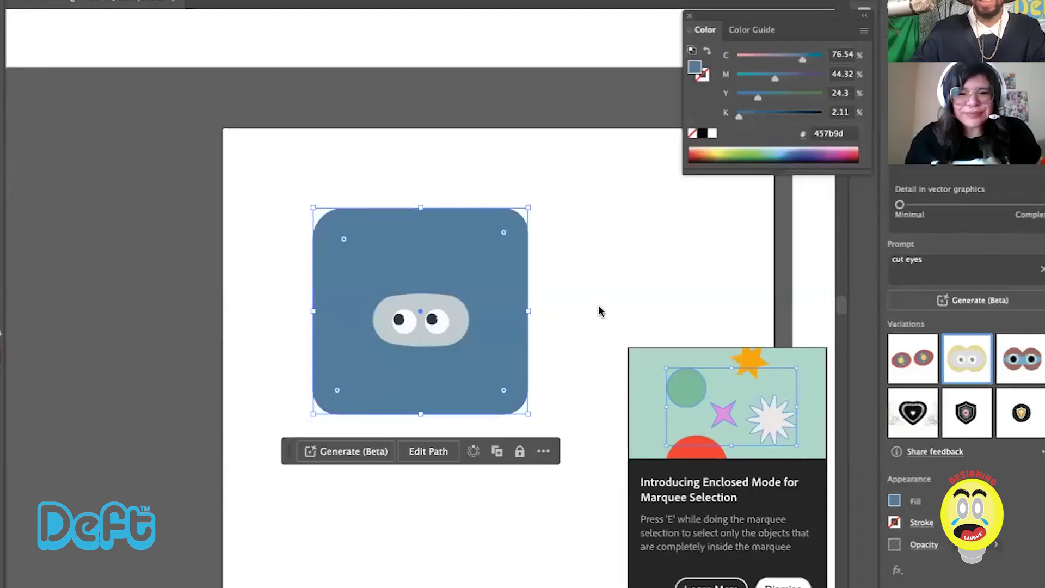
{"action": "left_click", "coordinate": [610, 201]}
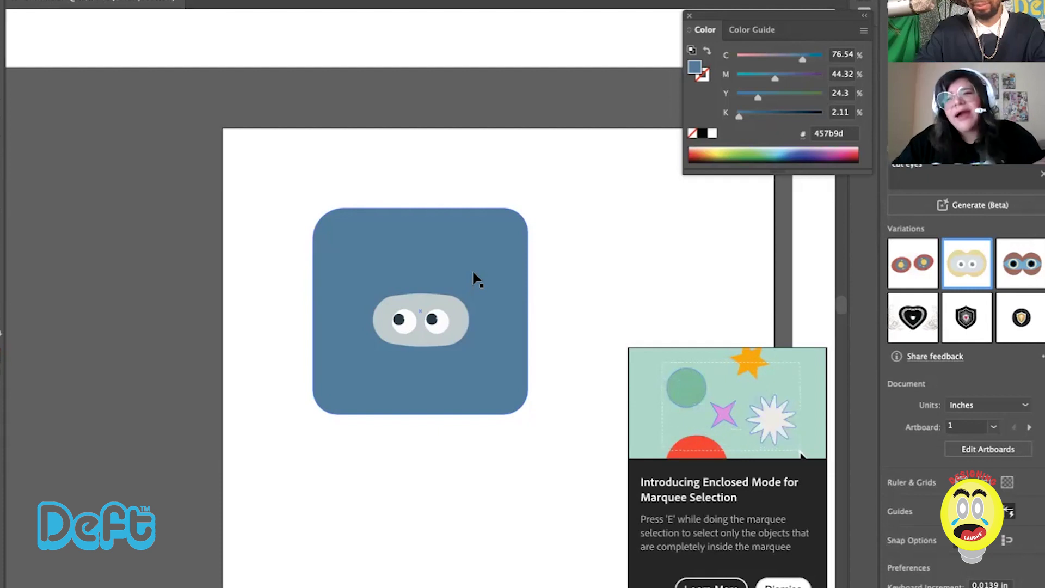
{"action": "left_click", "coordinate": [595, 209]}
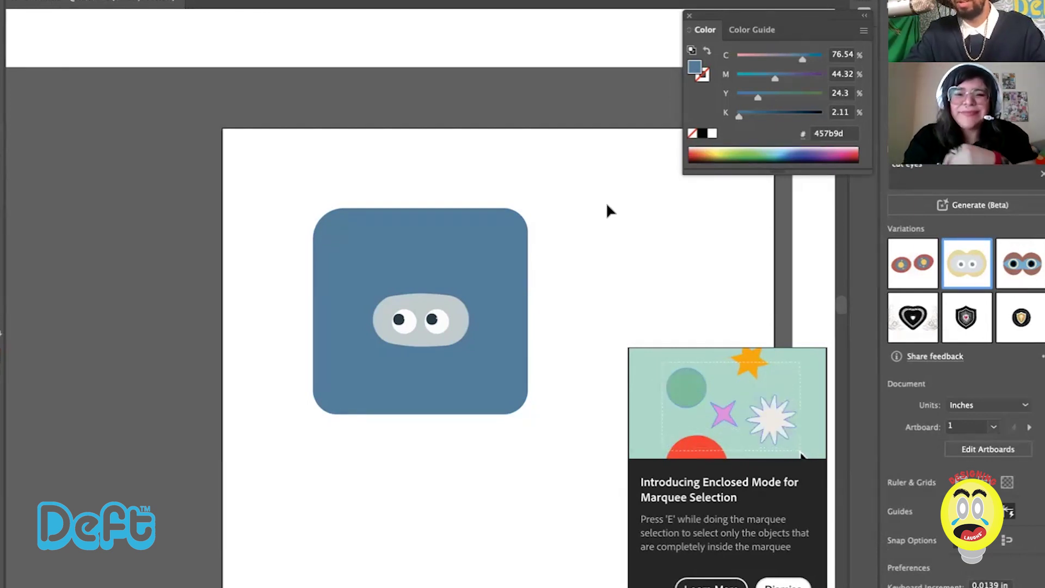
Step: Select the rounded rectangle and switch to the trending palettes on Coolors to copy the dark green 3A5A40
{"action": "left_click", "coordinate": [500, 233]}
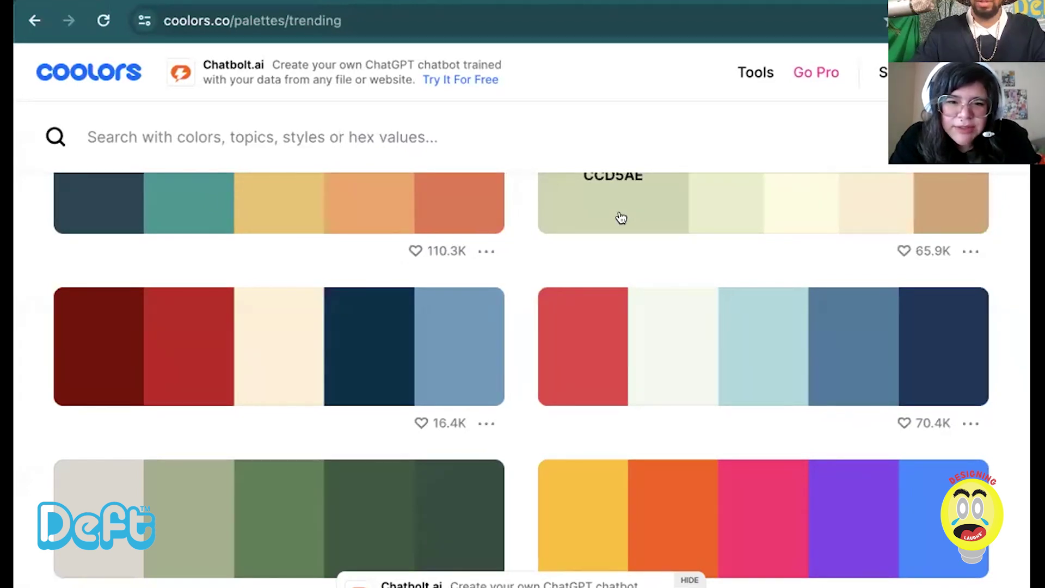
{"action": "scroll", "coordinate": [619, 217], "scroll_direction": "up", "scroll_amount": 3}
{"action": "scroll", "coordinate": [620, 216], "scroll_direction": "down", "scroll_amount": 4}
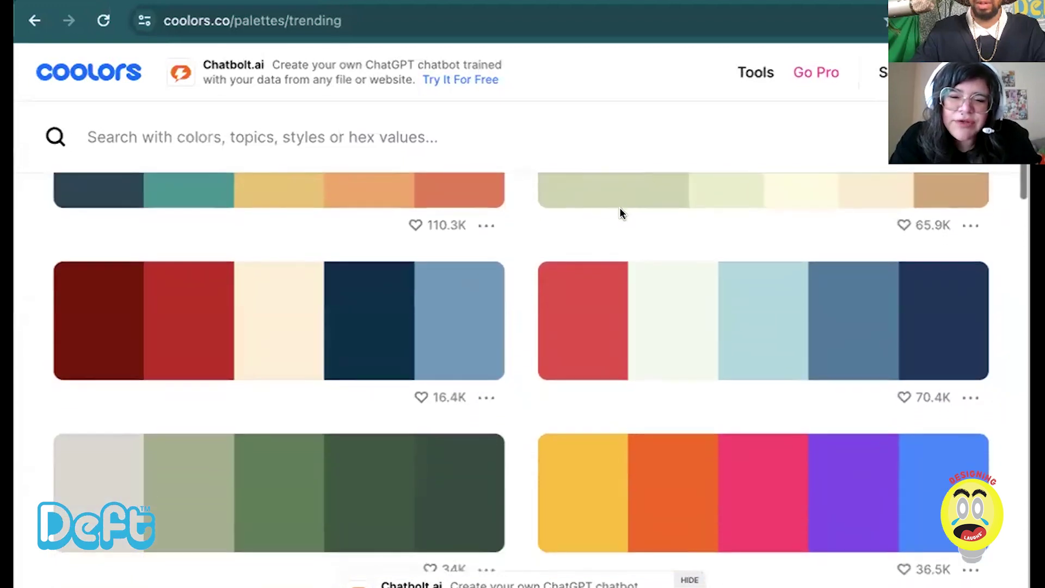
{"action": "scroll", "coordinate": [621, 210], "scroll_direction": "down", "scroll_amount": 3}
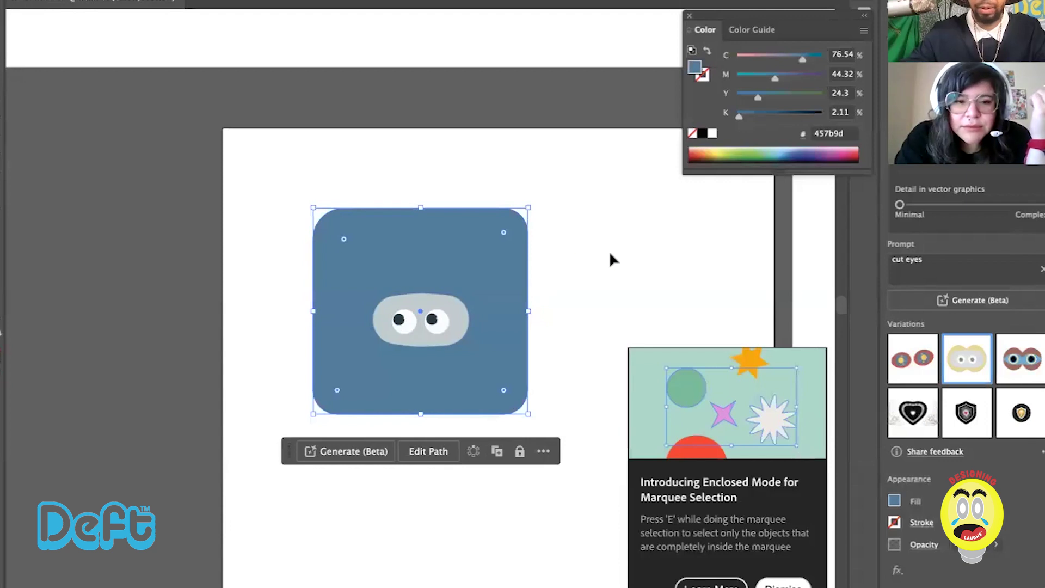
Step: Set the rounded rectangle's fill to the hex colour 3a5a40 in Illustrator and deselect it
{"action": "left_click", "coordinate": [609, 250]}
{"action": "left_click", "coordinate": [472, 257]}
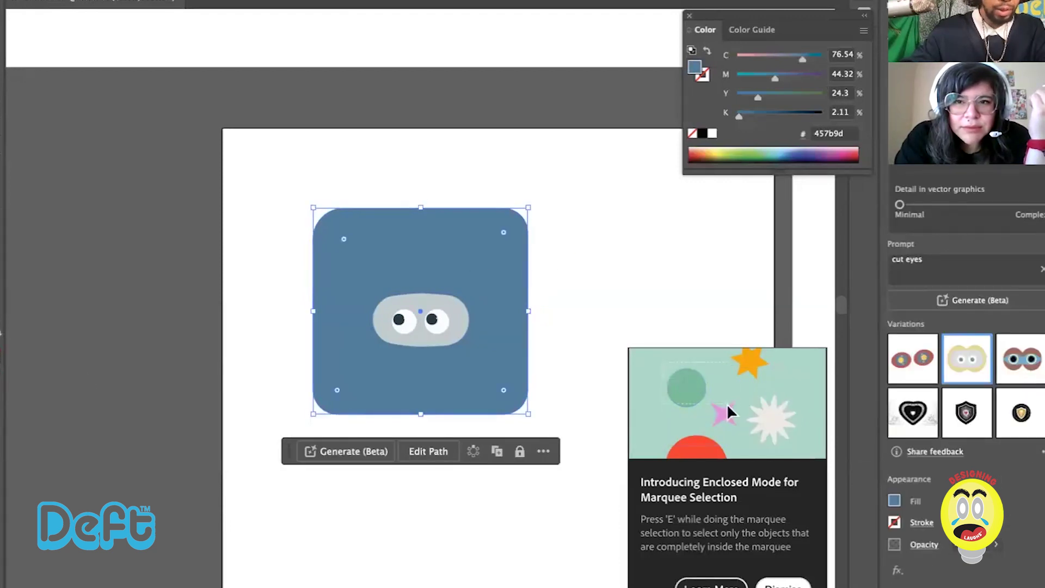
{"action": "double_click", "coordinate": [694, 66]}
{"action": "type", "text": "3a5a40"}
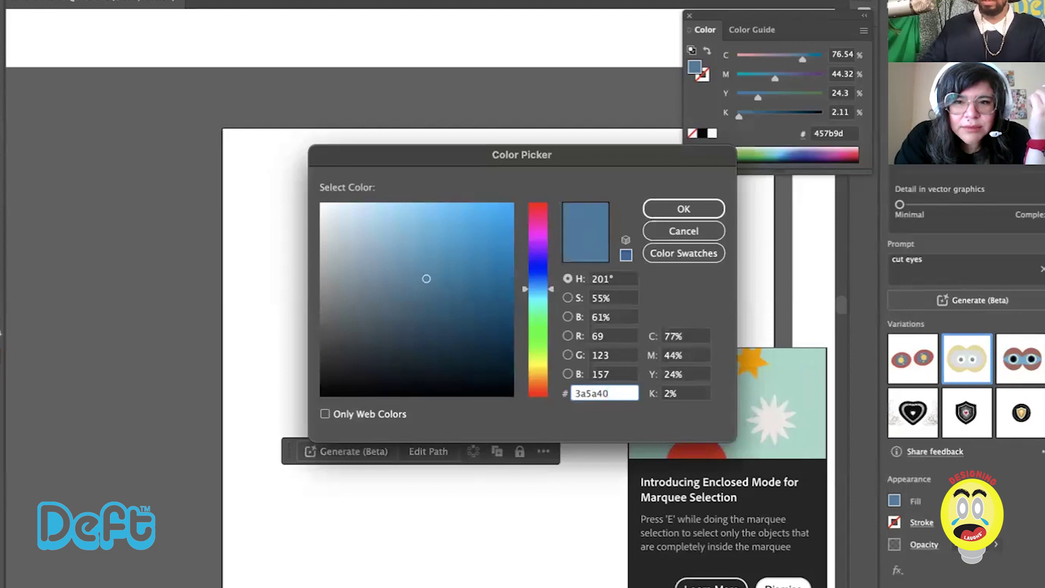
{"action": "key", "text": "Return"}
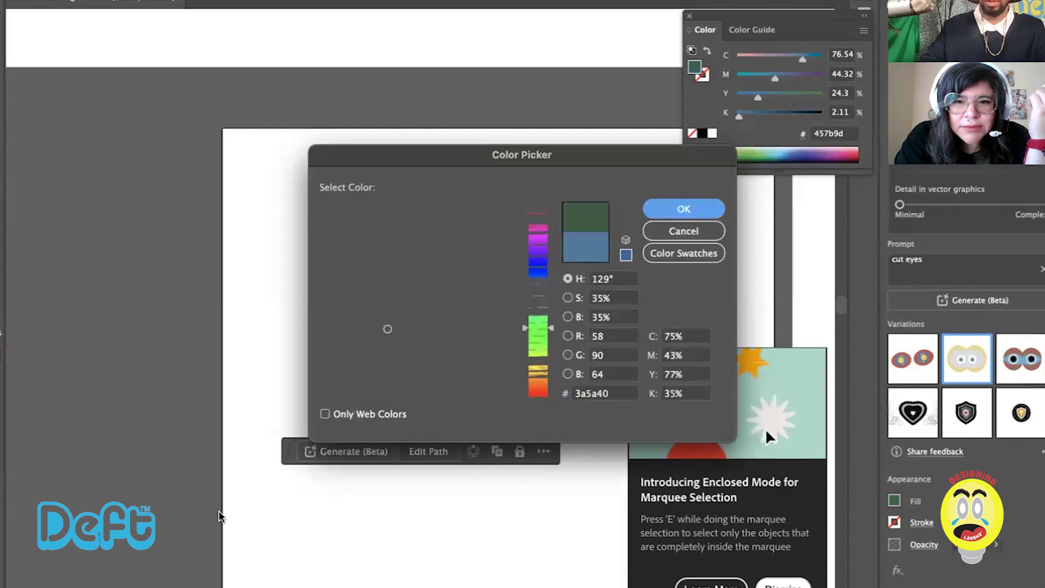
{"action": "key", "text": "Return"}
{"action": "left_click", "coordinate": [273, 215]}
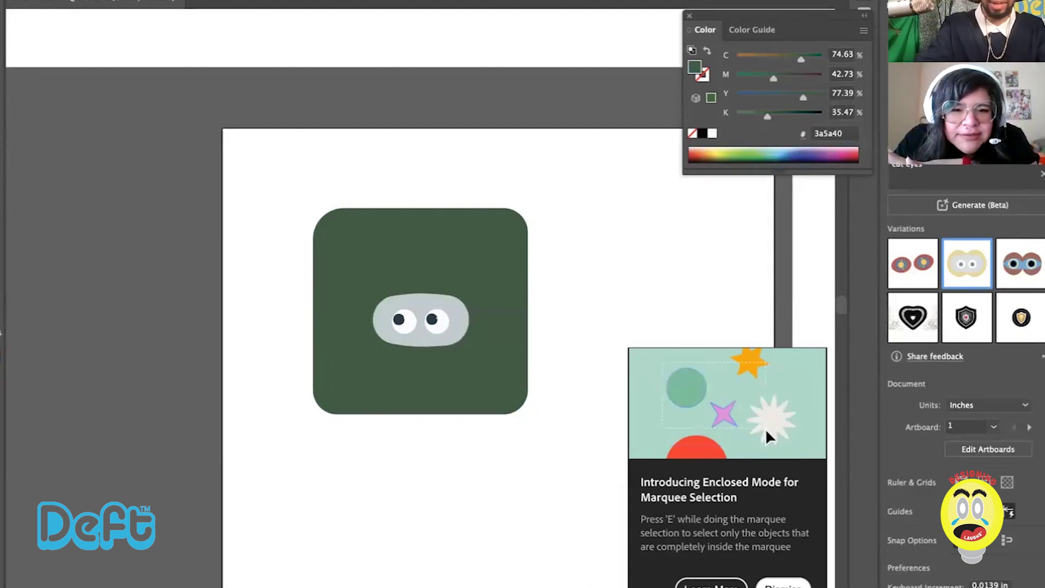
{"action": "key", "text": "super+s"}
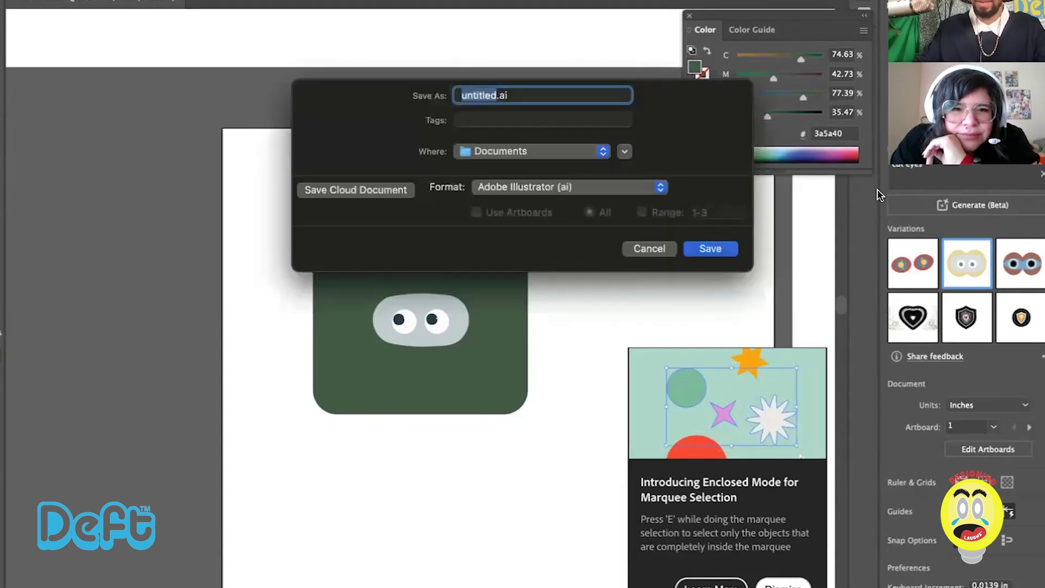
{"action": "left_click", "coordinate": [648, 249]}
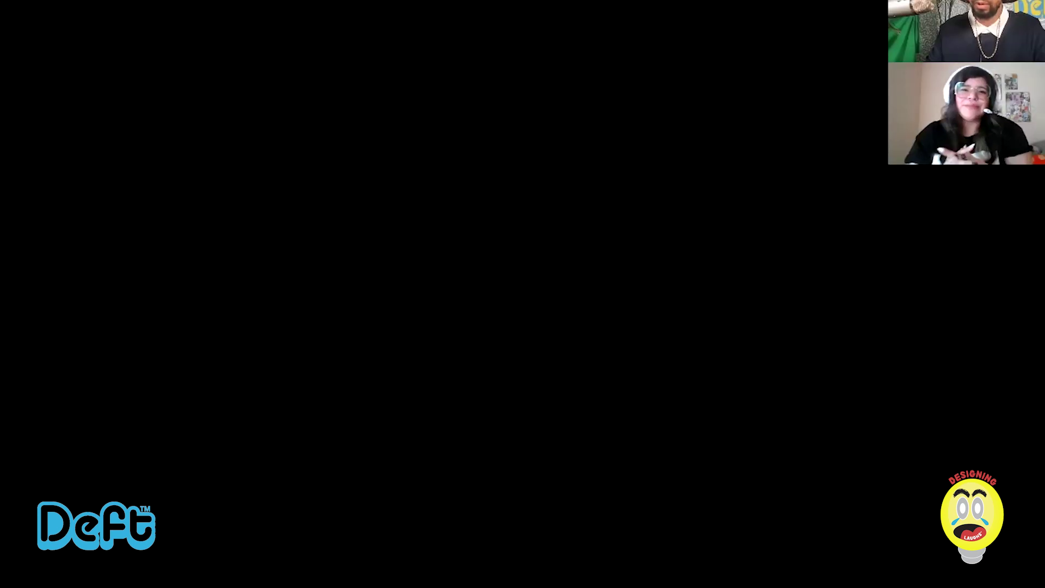
Step: Look through the trending palettes on Coolors and copy the medium green 588157 from the green palette
{"action": "scroll", "coordinate": [202, 270], "scroll_direction": "up", "scroll_amount": 4}
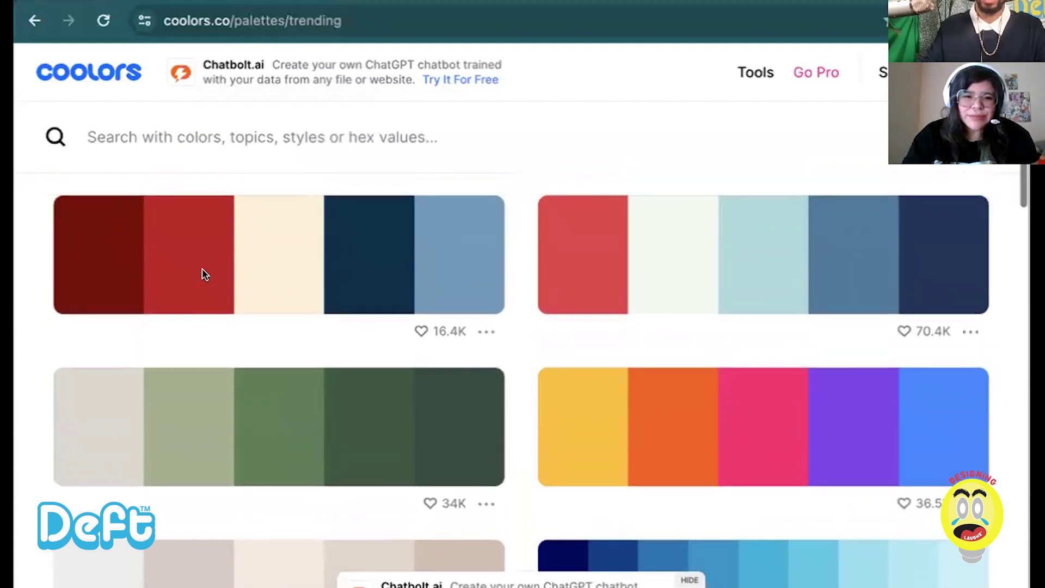
{"action": "scroll", "coordinate": [201, 272], "scroll_direction": "up", "scroll_amount": 2}
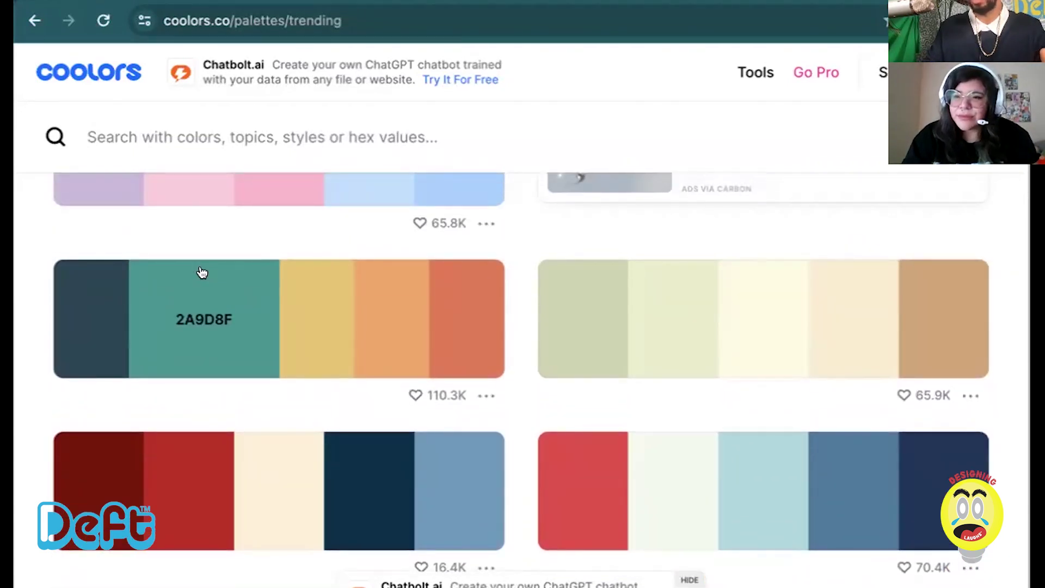
{"action": "scroll", "coordinate": [205, 224], "scroll_direction": "up", "scroll_amount": 3}
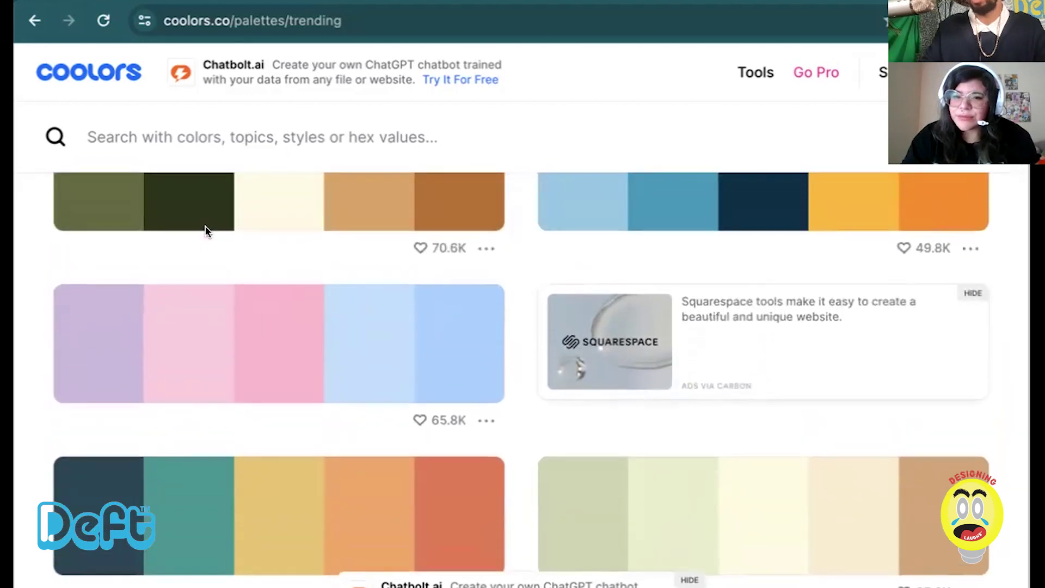
{"action": "scroll", "coordinate": [205, 232], "scroll_direction": "up", "scroll_amount": 3}
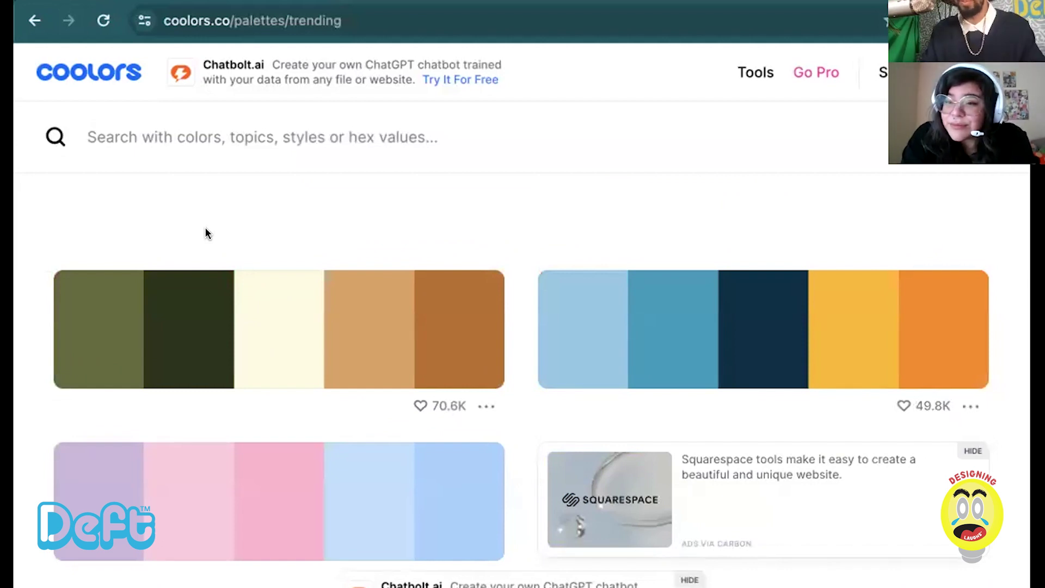
{"action": "scroll", "coordinate": [206, 231], "scroll_direction": "down", "scroll_amount": 10}
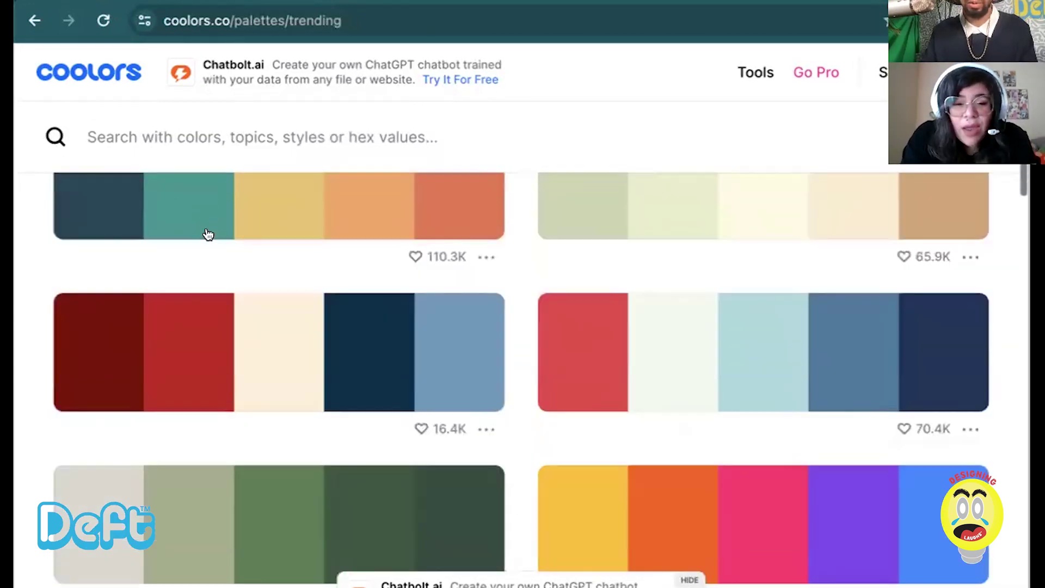
{"action": "scroll", "coordinate": [208, 234], "scroll_direction": "down", "scroll_amount": 10}
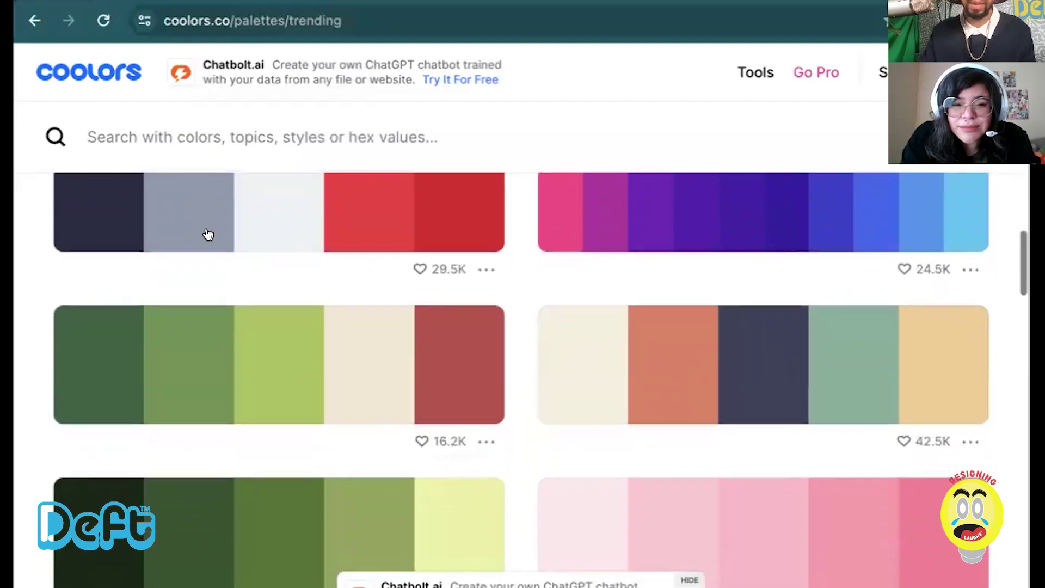
{"action": "scroll", "coordinate": [208, 234], "scroll_direction": "up", "scroll_amount": 4}
{"action": "scroll", "coordinate": [208, 234], "scroll_direction": "up", "scroll_amount": 8}
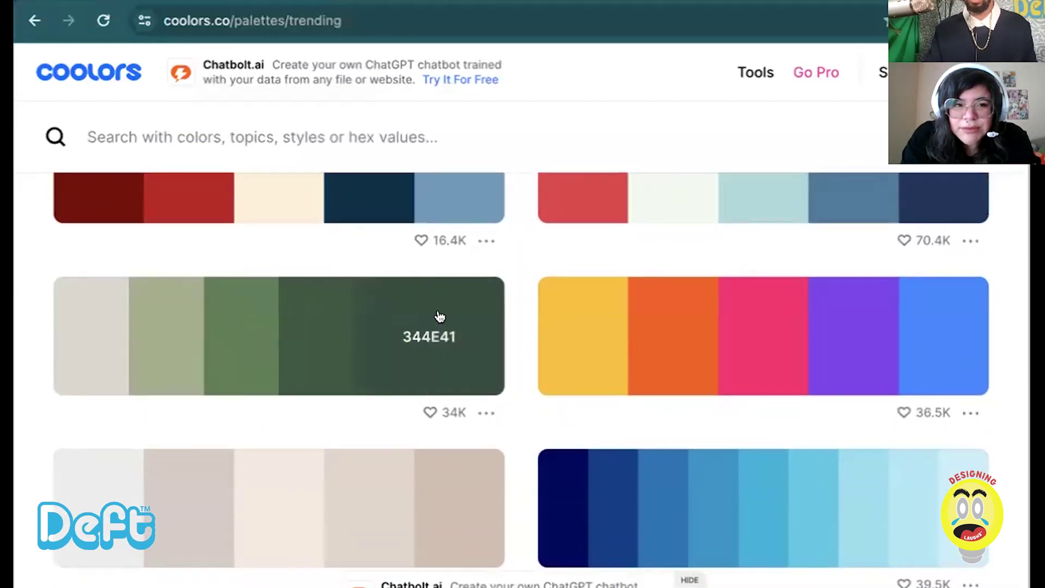
{"action": "left_click", "coordinate": [243, 317]}
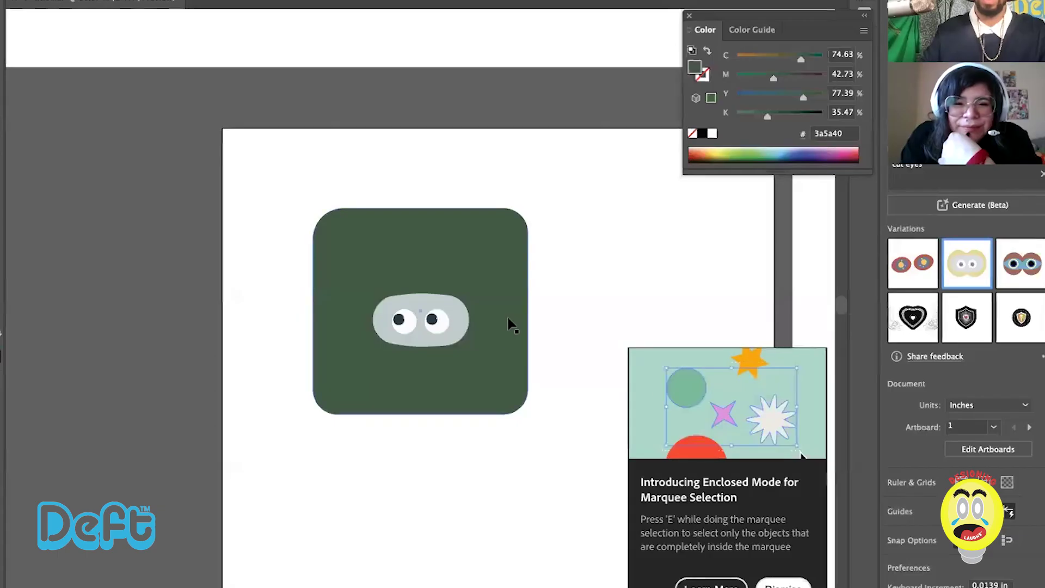
Step: Switch to Illustrator, set the rounded rectangle's fill to the hex colour 588157 and deselect it
{"action": "left_click", "coordinate": [502, 364]}
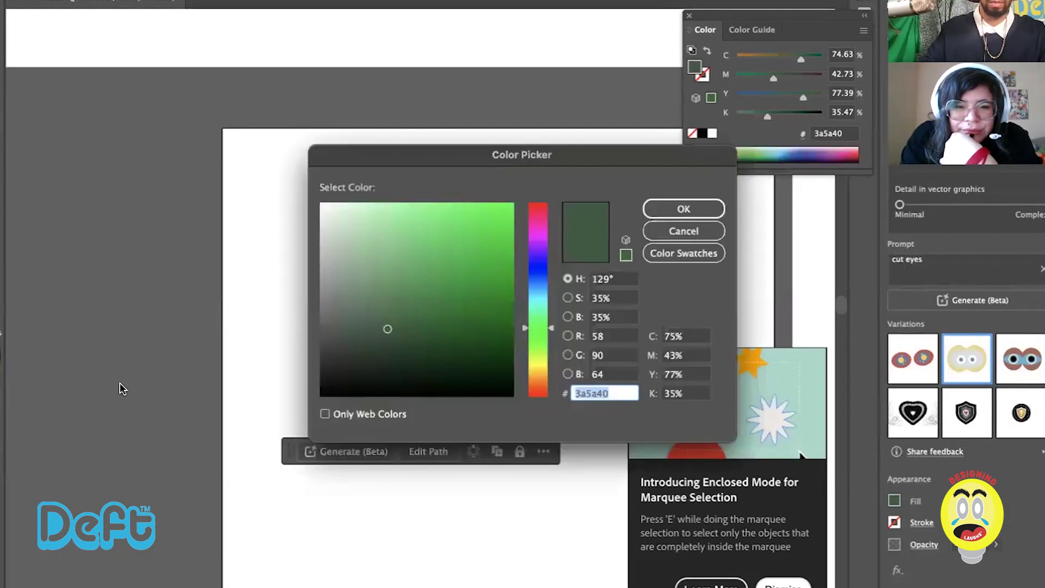
{"action": "key", "text": "super+v"}
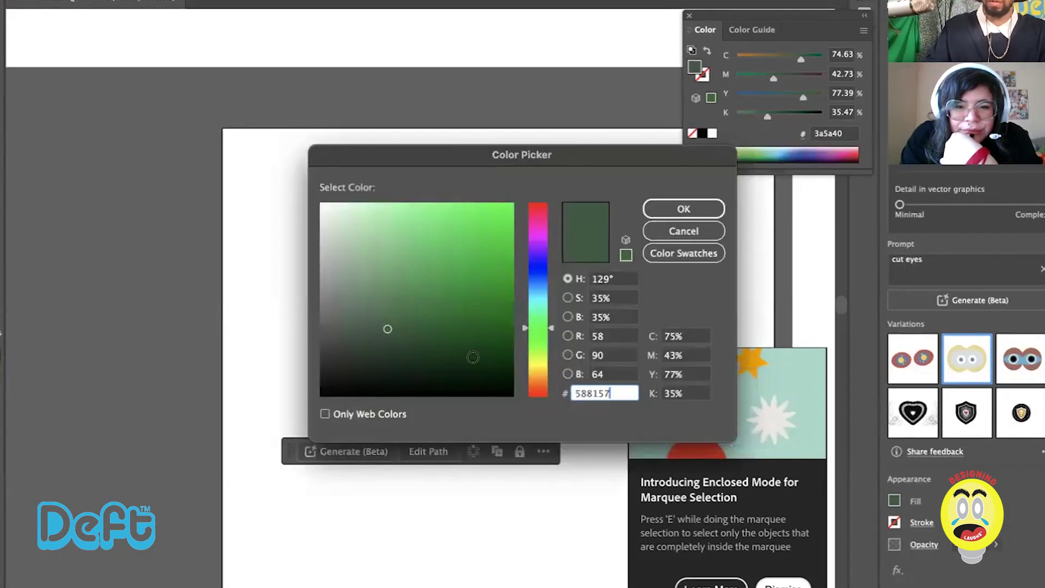
{"action": "left_click", "coordinate": [718, 207]}
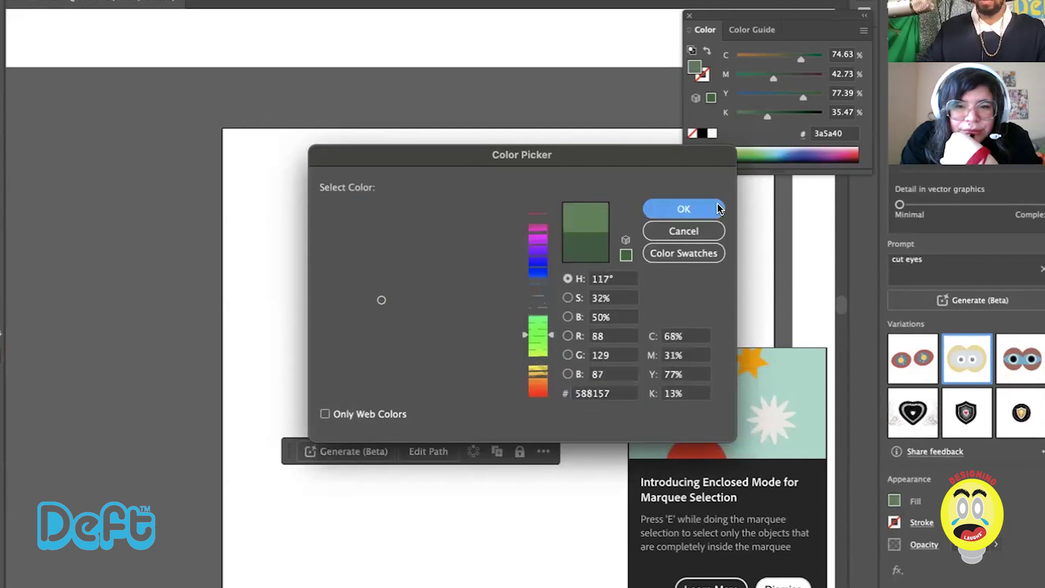
{"action": "left_click", "coordinate": [679, 216]}
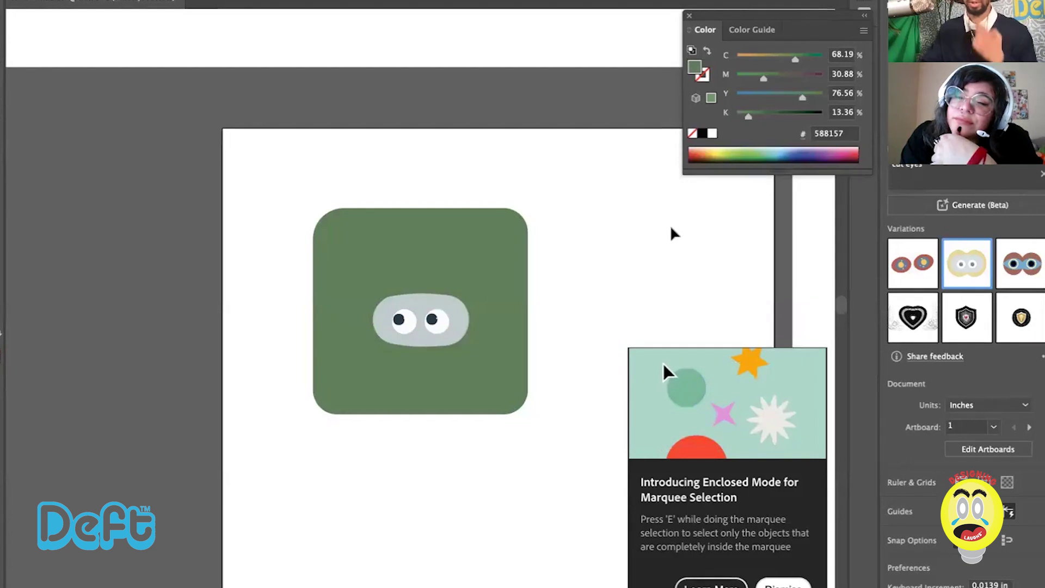
{"action": "scroll", "coordinate": [665, 238], "scroll_direction": "down", "scroll_amount": 2}
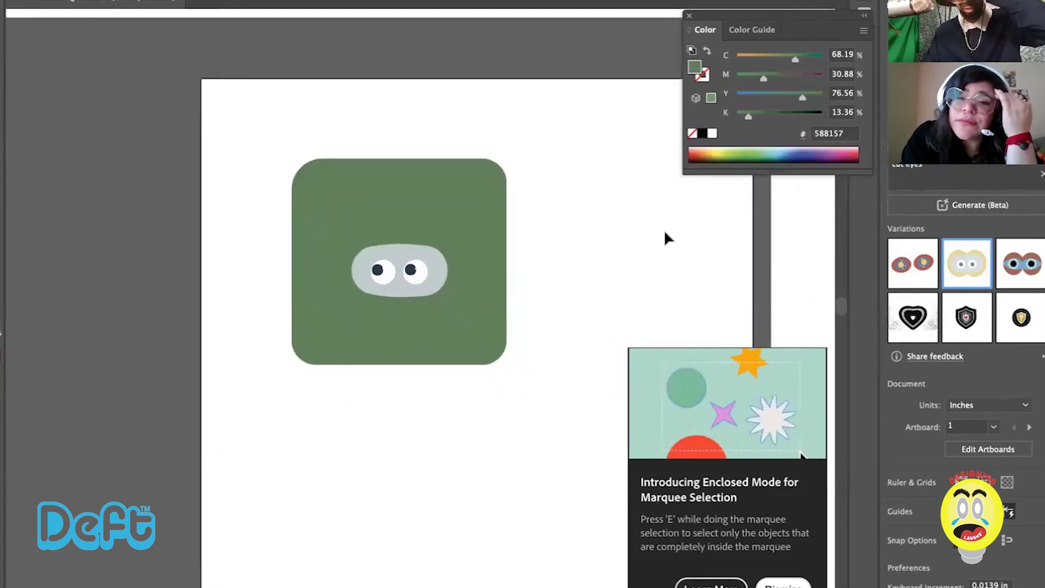
{"action": "scroll", "coordinate": [657, 243], "scroll_direction": "up", "scroll_amount": 2}
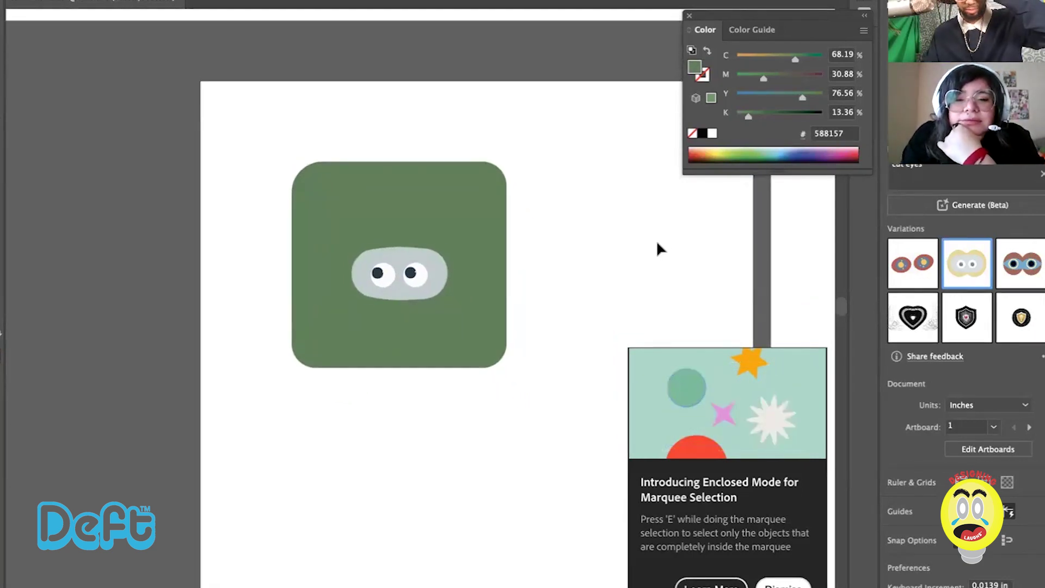
{"action": "scroll", "coordinate": [657, 245], "scroll_direction": "left", "scroll_amount": 2}
{"action": "scroll", "coordinate": [657, 245], "scroll_direction": "down", "scroll_amount": 4}
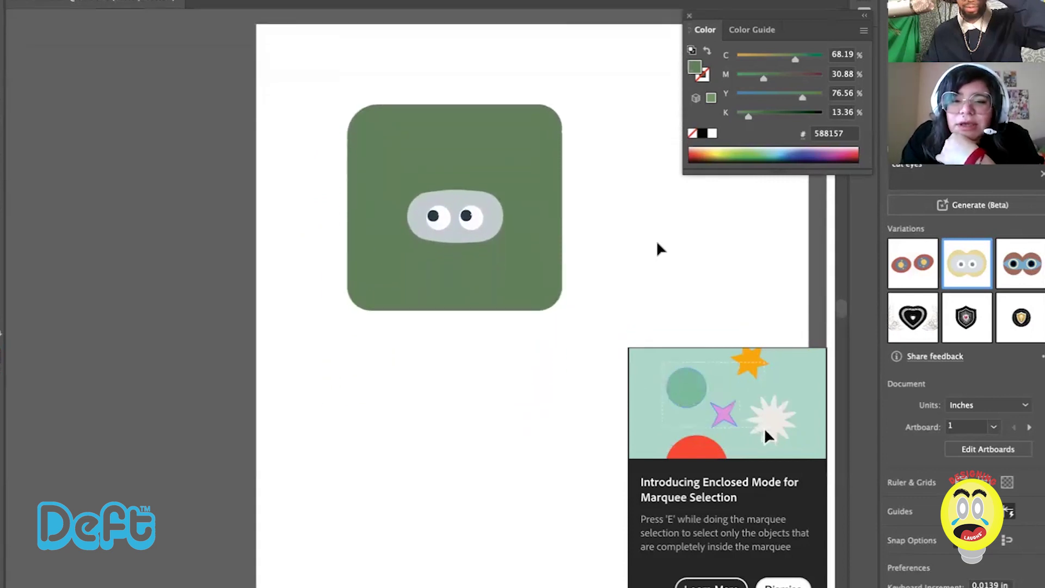
{"action": "scroll", "coordinate": [656, 240], "scroll_direction": "right", "scroll_amount": 2}
{"action": "scroll", "coordinate": [657, 240], "scroll_direction": "up", "scroll_amount": 2}
{"action": "scroll", "coordinate": [656, 241], "scroll_direction": "left", "scroll_amount": 1}
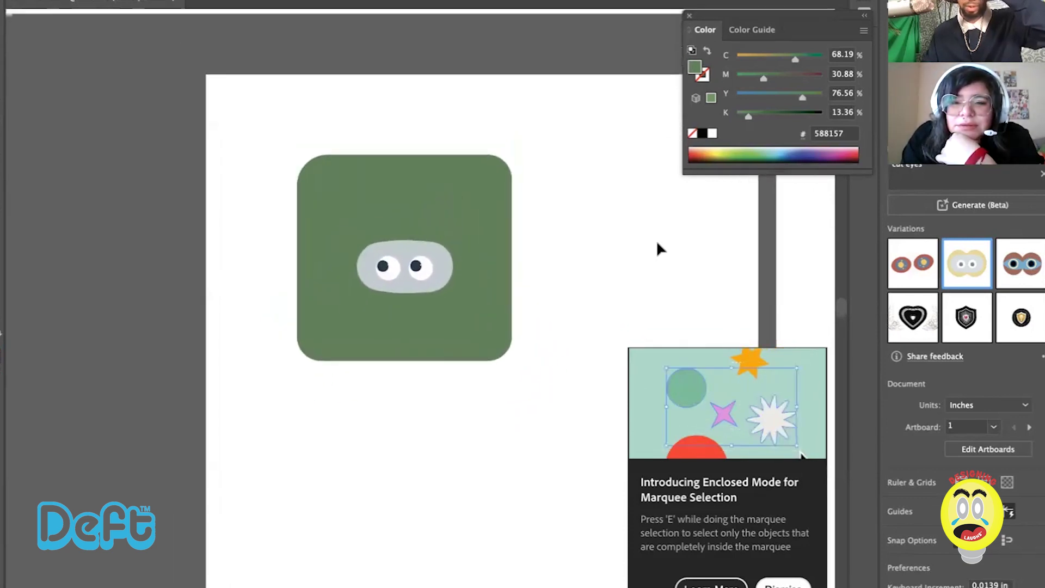
{"action": "scroll", "coordinate": [656, 240], "scroll_direction": "left", "scroll_amount": 1}
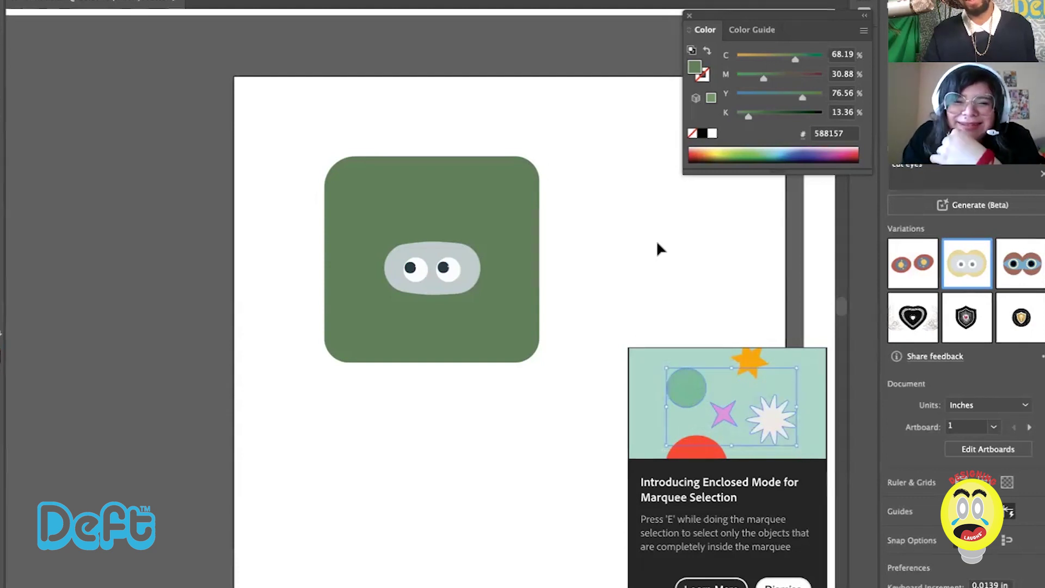
{"action": "left_click", "coordinate": [425, 255]}
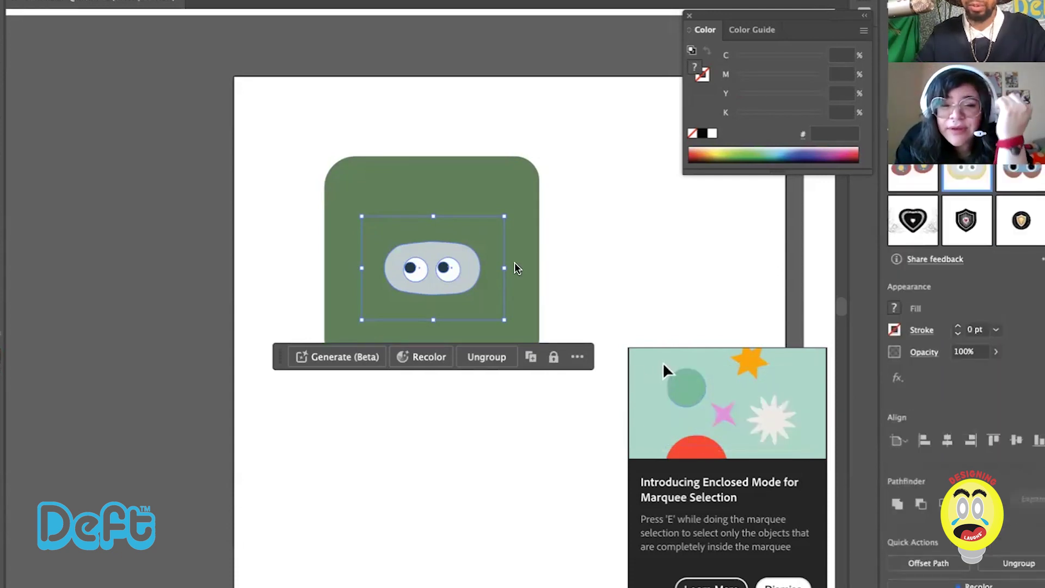
{"action": "left_click", "coordinate": [531, 262], "text": "shift"}
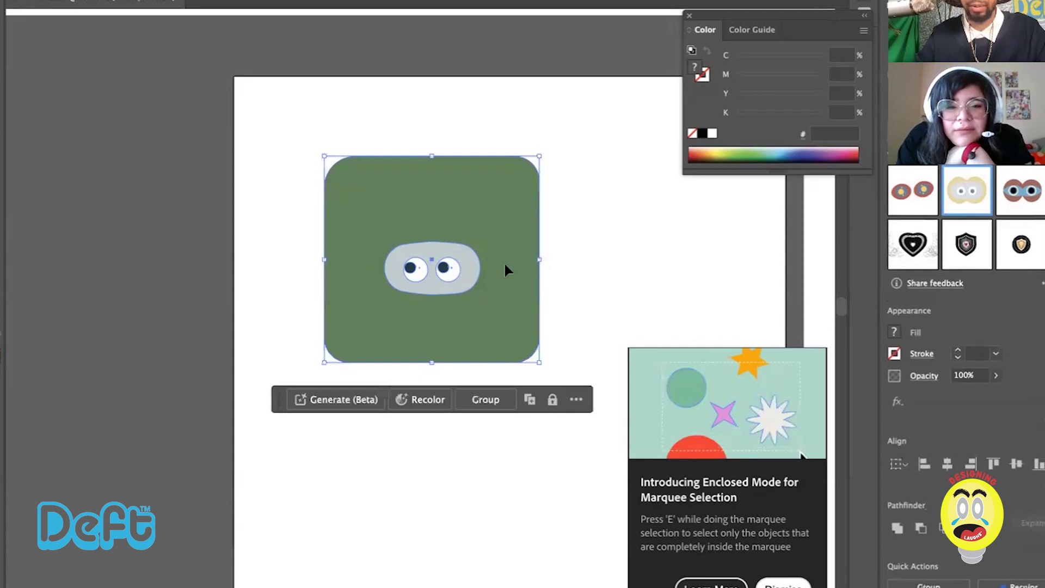
{"action": "left_click", "coordinate": [471, 264]}
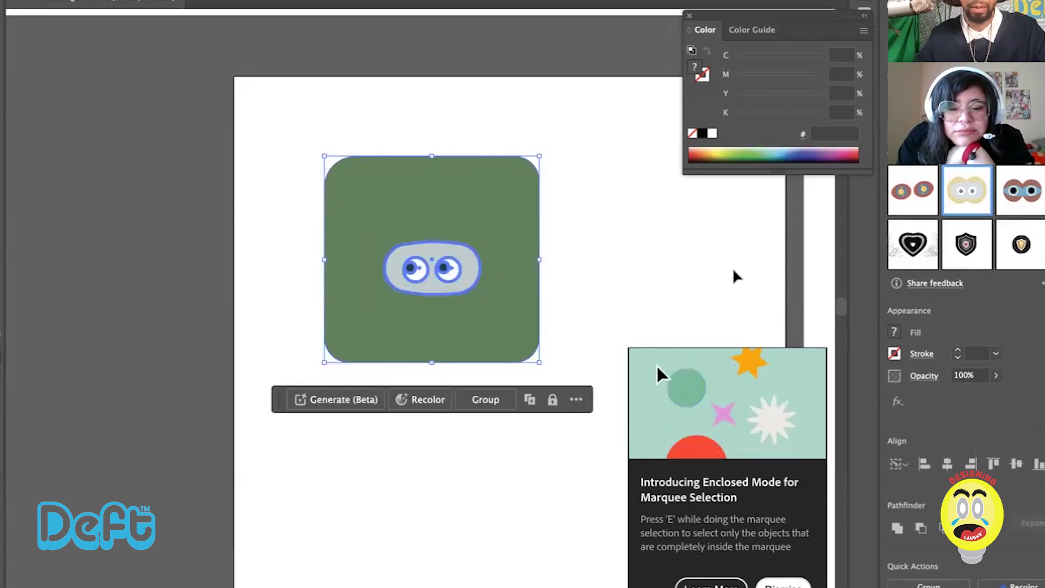
{"action": "left_click", "coordinate": [676, 235]}
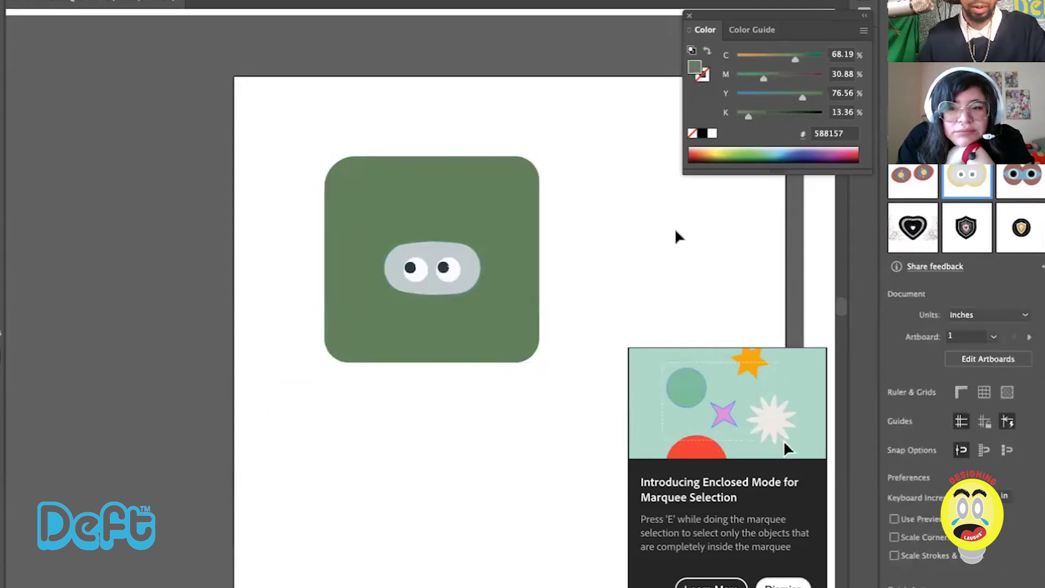
Step: Try cutting the grey band's shape out of the green rounded rectangle with Minus Front, then deselect
{"action": "left_click", "coordinate": [469, 257]}
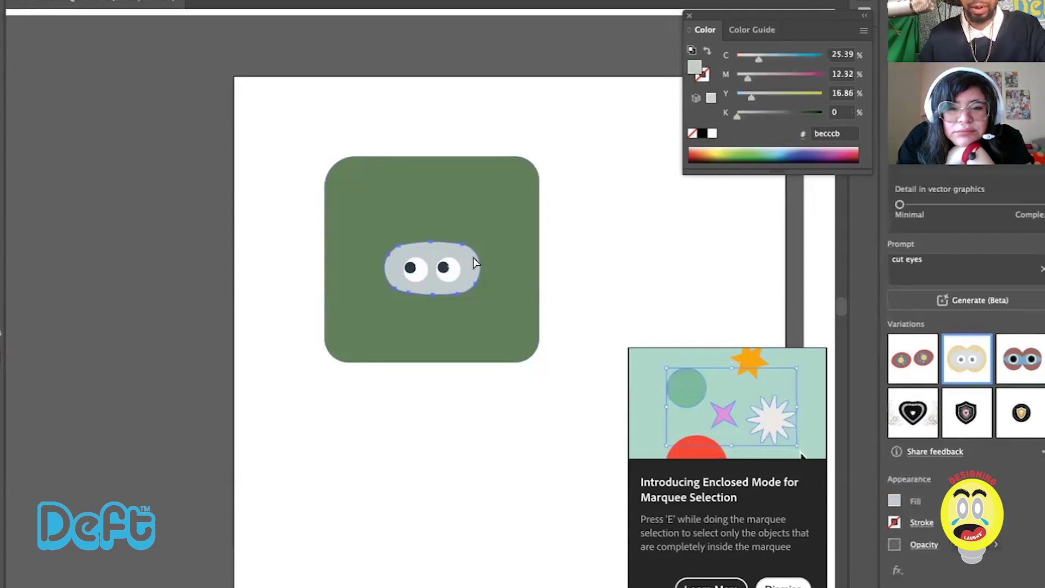
{"action": "left_click", "coordinate": [524, 244], "text": "shift"}
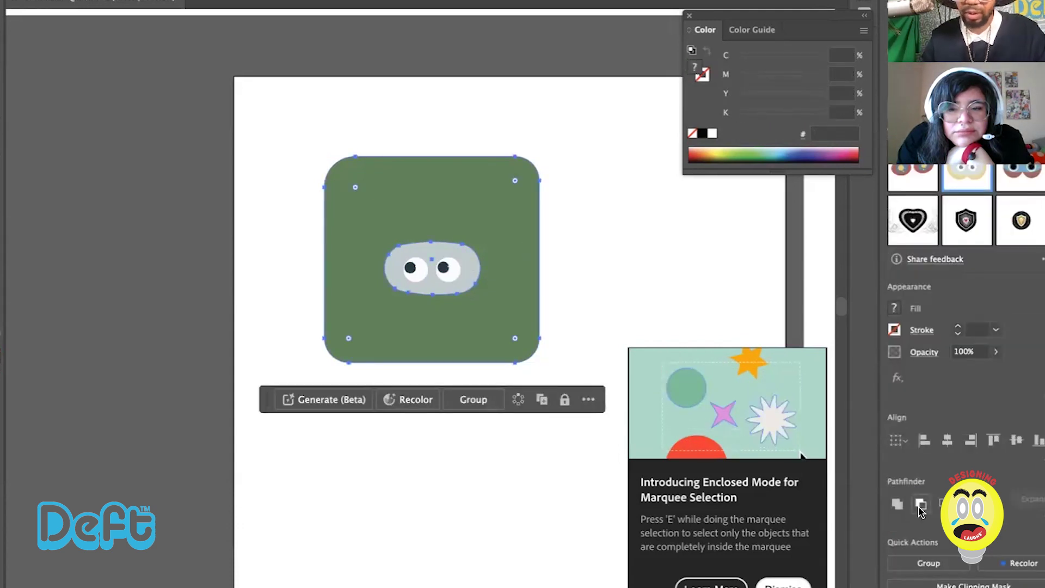
{"action": "left_click", "coordinate": [918, 506]}
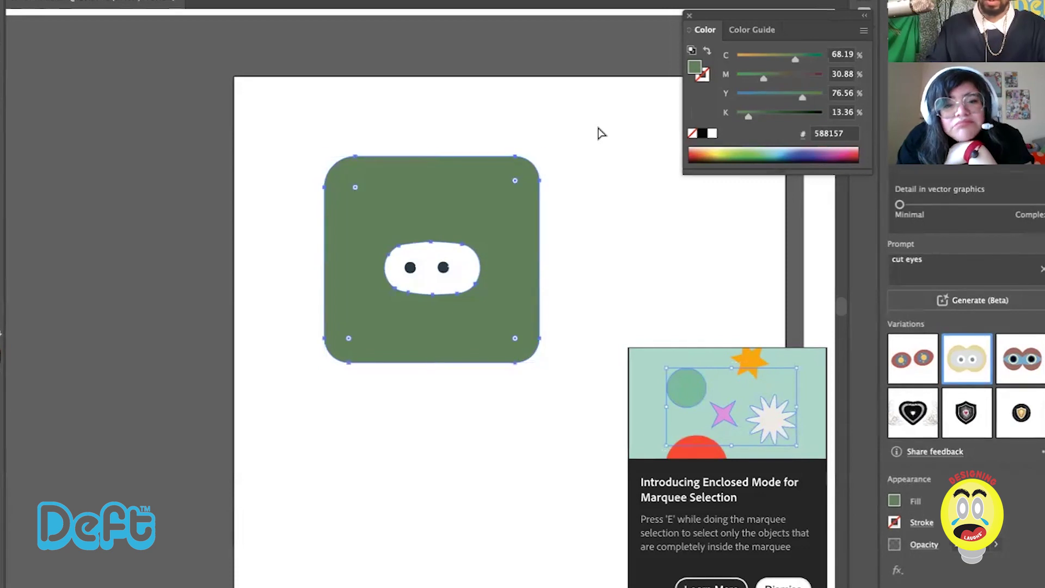
{"action": "left_click", "coordinate": [588, 163]}
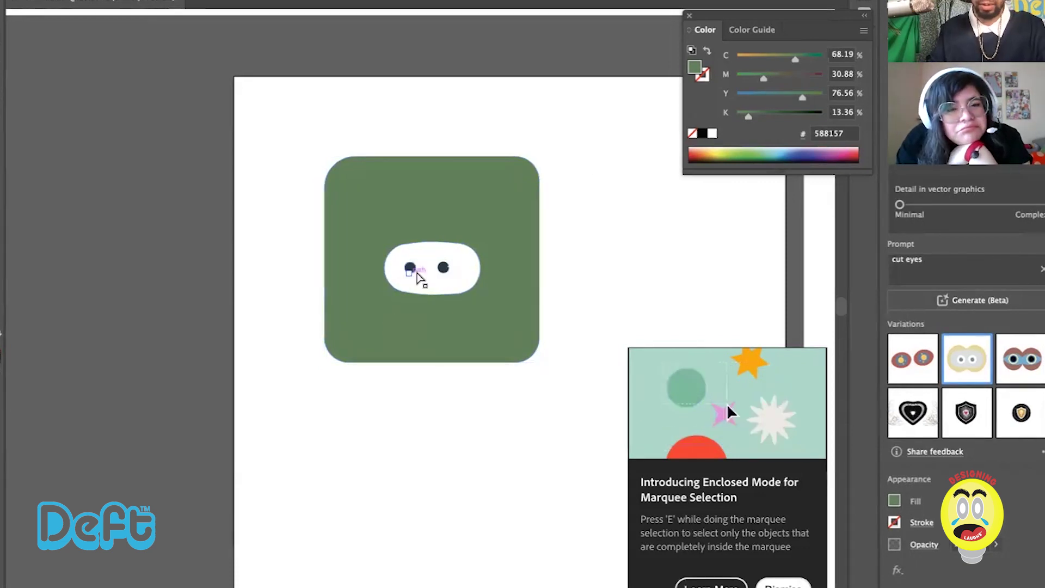
Step: Select the outline of the hole around the eyes and undo the Minus Front cut in the rounded rectangle
{"action": "mouse_move", "coordinate": [413, 282]}
{"action": "left_mouse_down"}
{"action": "mouse_move", "coordinate": [393, 286]}
{"action": "mouse_move", "coordinate": [399, 279]}
{"action": "left_mouse_up"}
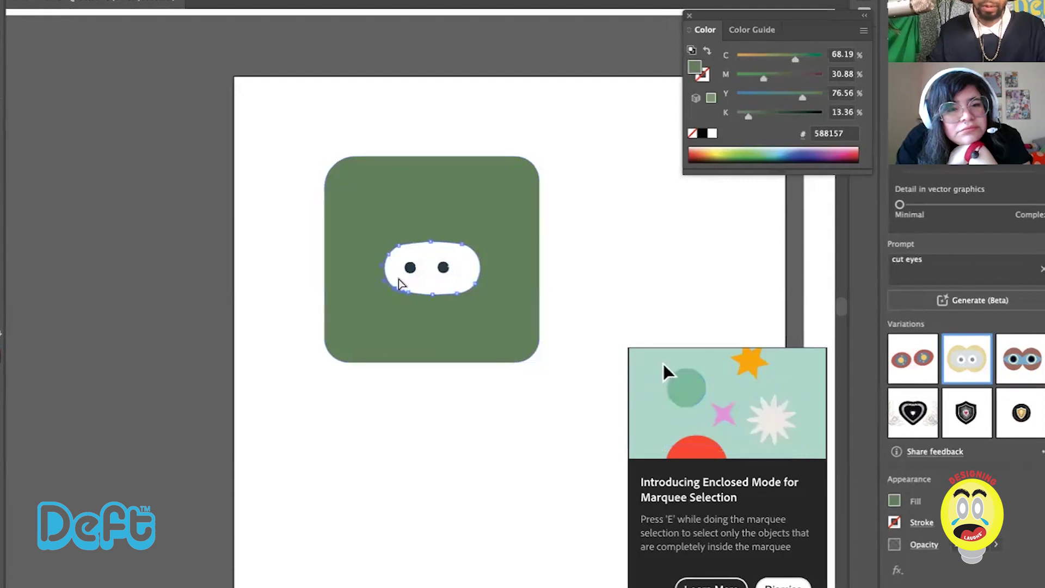
{"action": "key", "text": "Delete"}
{"action": "key", "text": "v"}
{"action": "key", "text": "ctrl+z"}
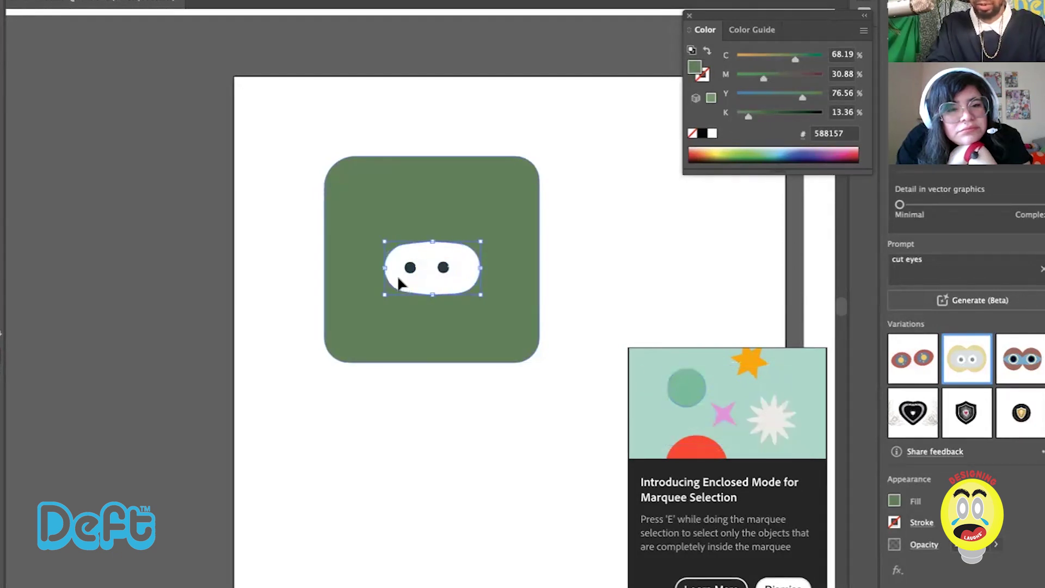
{"action": "key", "text": "ctrl+a"}
{"action": "key", "text": "a"}
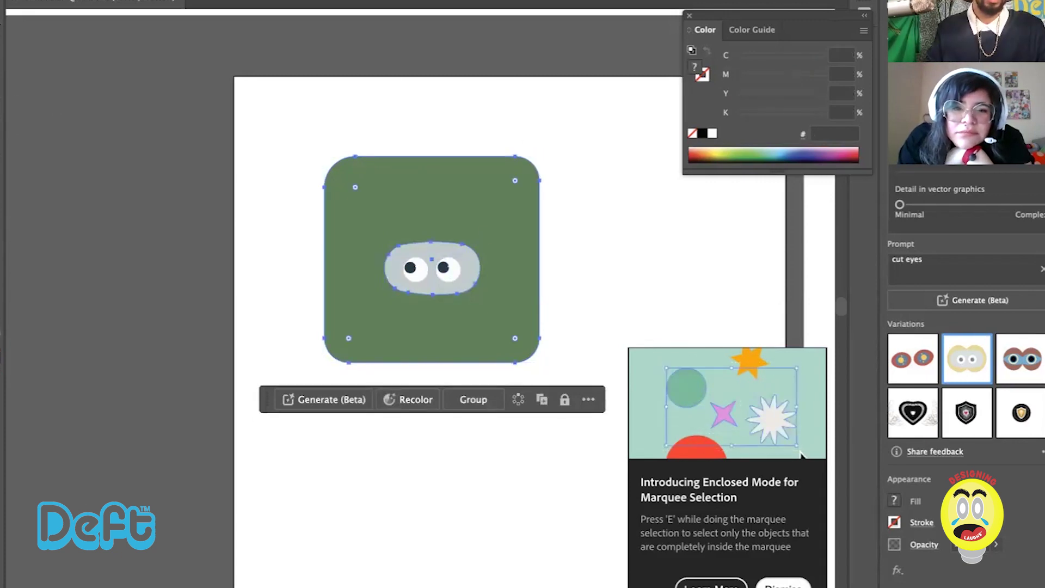
Step: Try deleting the whole eye group from the rounded rectangle and undo the deletion
{"action": "left_click", "coordinate": [397, 153]}
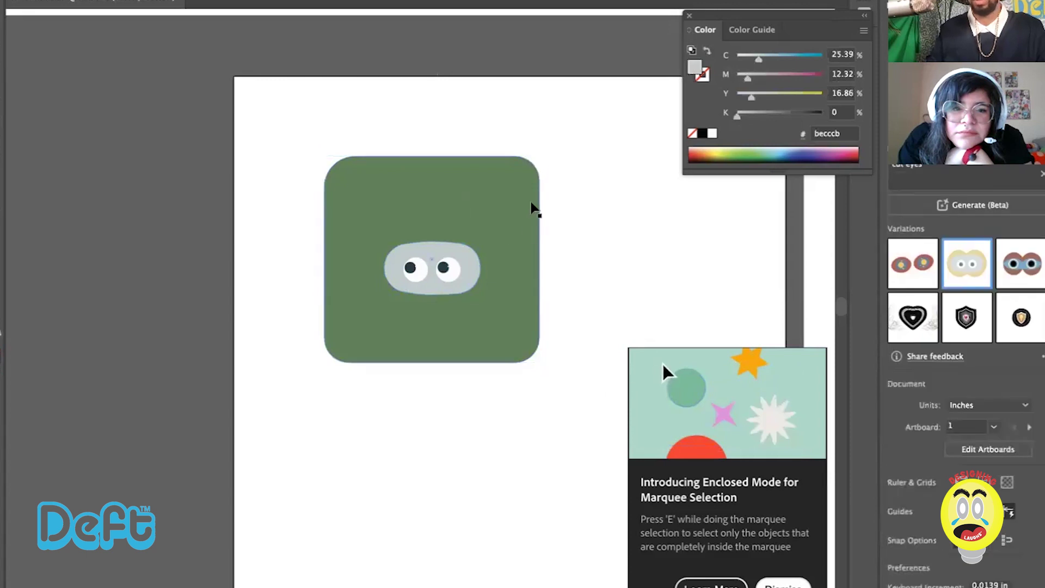
{"action": "left_click", "coordinate": [391, 263]}
{"action": "key", "text": "a"}
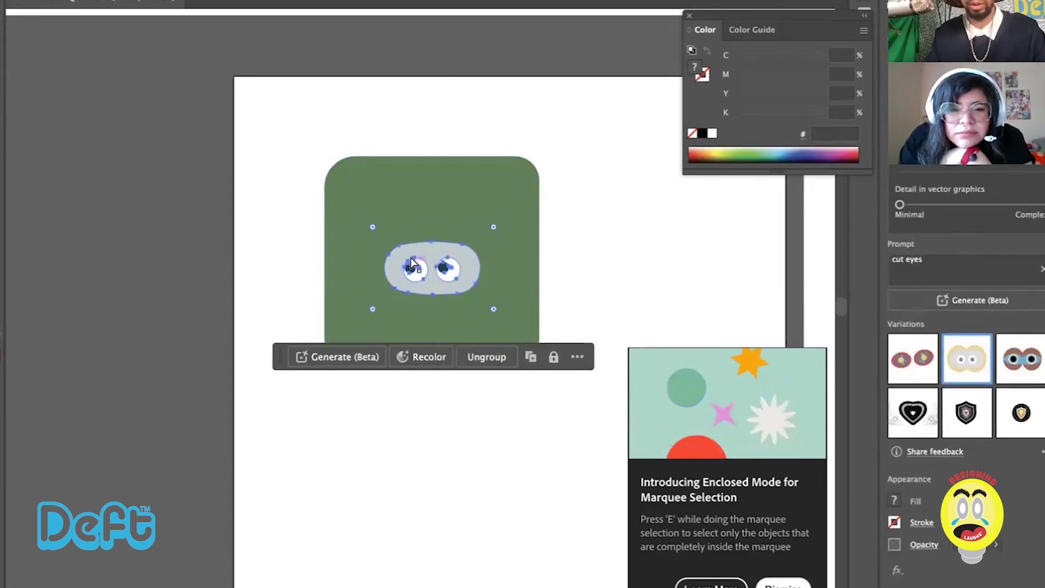
{"action": "key", "text": "Delete"}
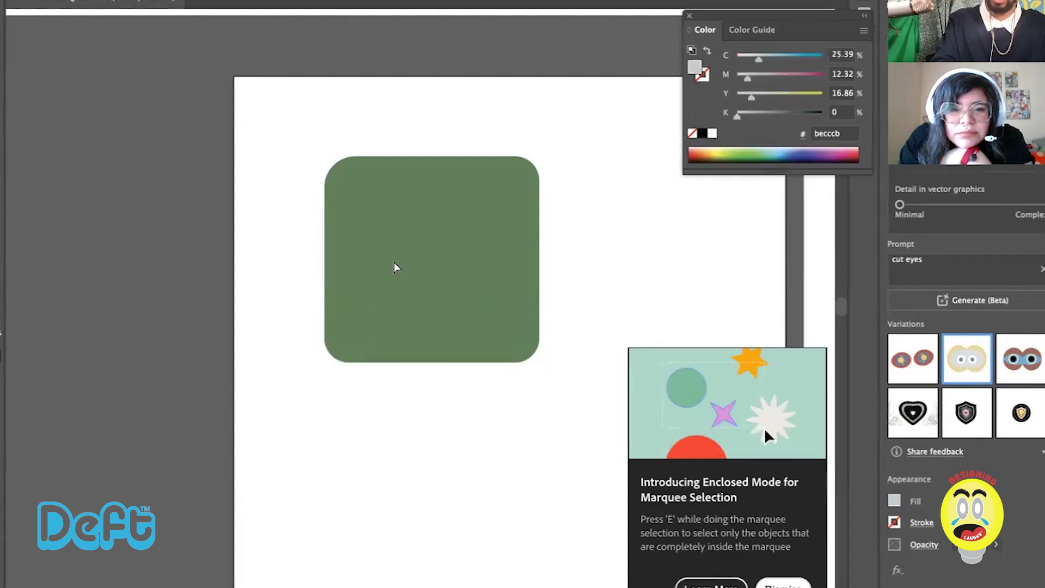
{"action": "key", "text": "ctrl+z"}
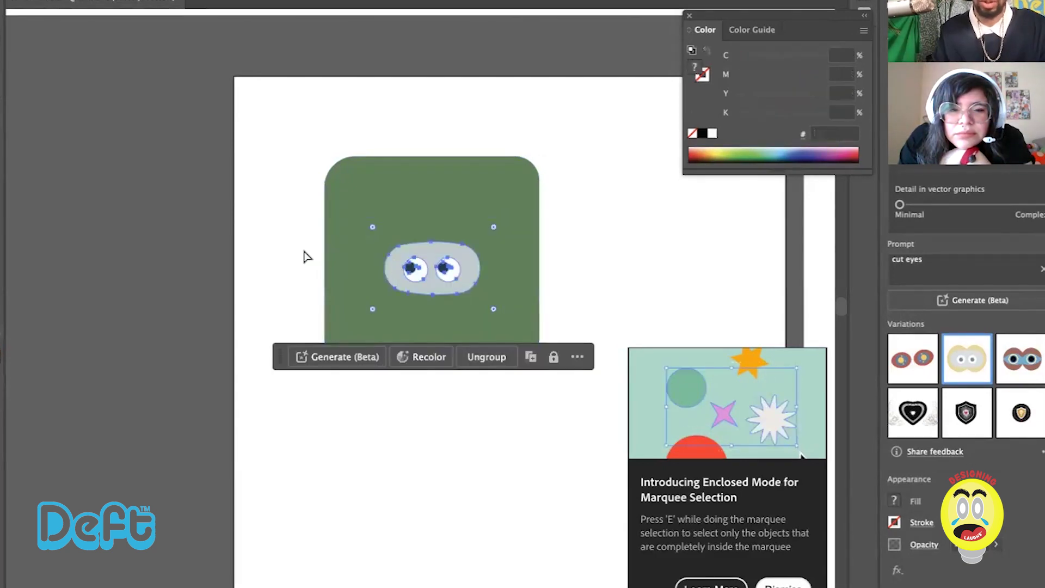
Step: Try deleting only the grey band behind the eyes and undo the deletion
{"action": "left_click", "coordinate": [394, 265]}
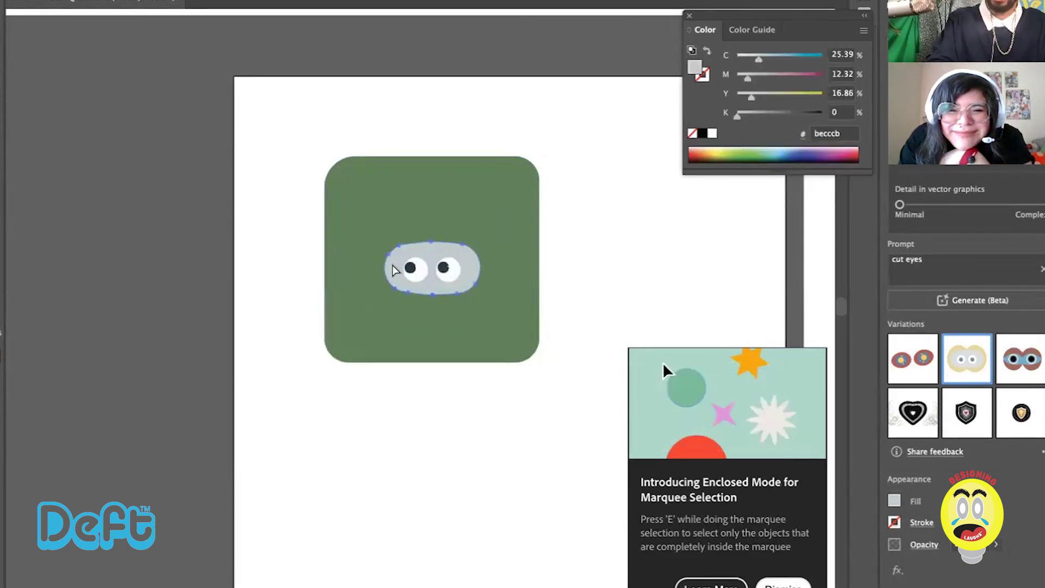
{"action": "key", "text": "Delete"}
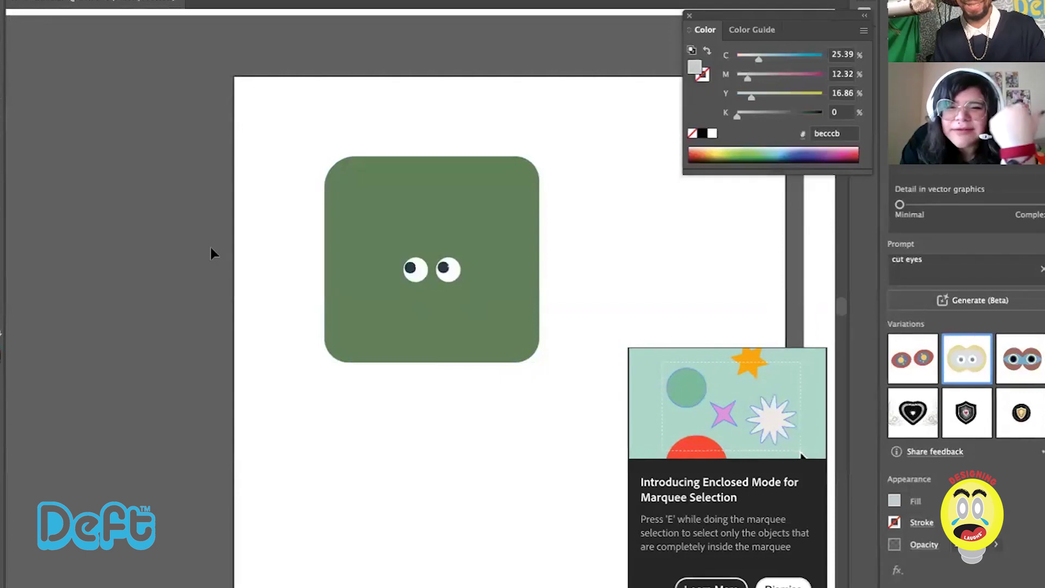
{"action": "key", "text": "ctrl+z"}
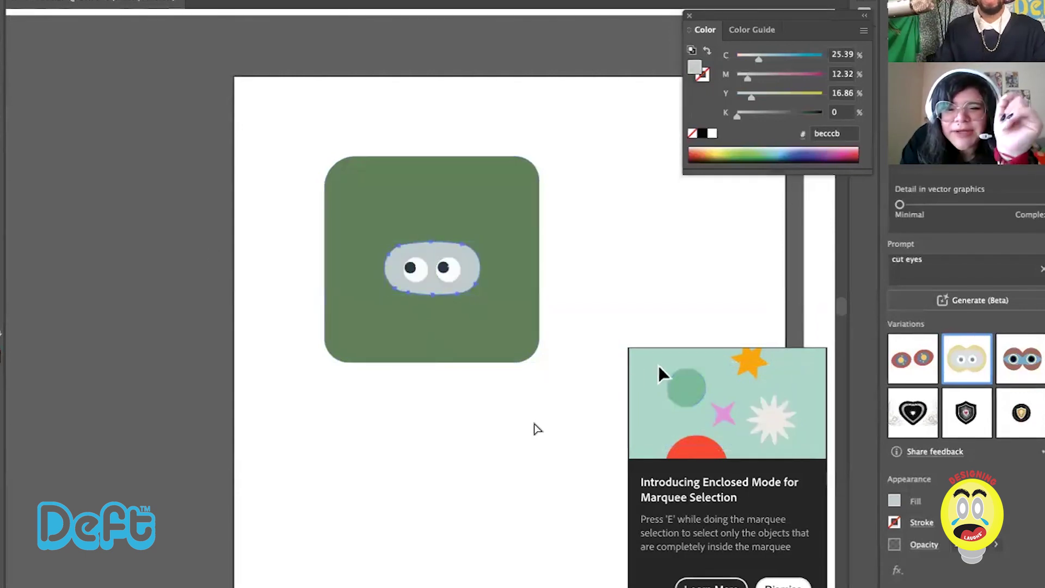
Step: Deselect the grey band and look over the whole layout of numbered white squares around the three small artboards
{"action": "left_click", "coordinate": [536, 429]}
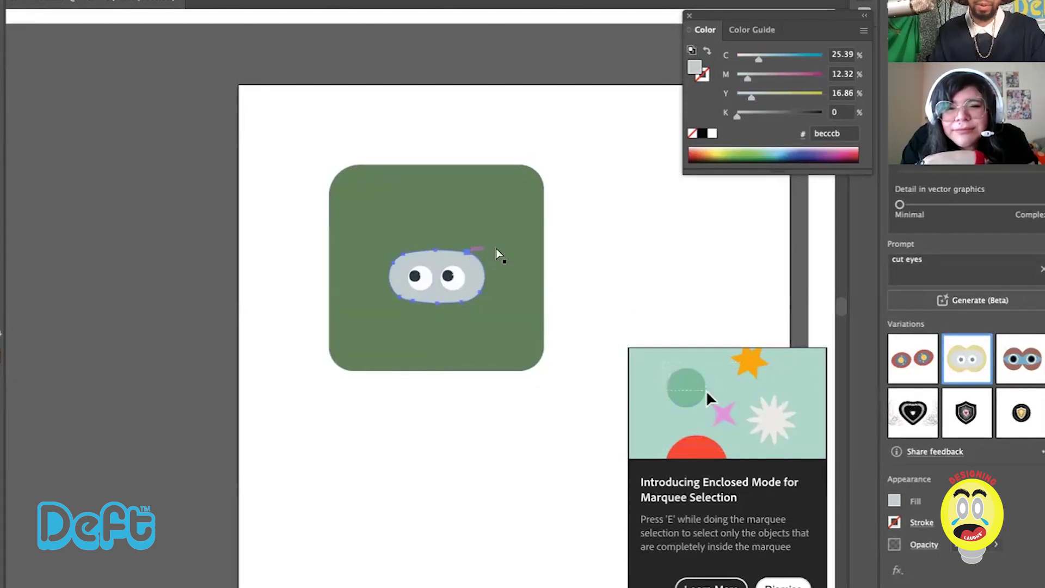
{"action": "scroll", "coordinate": [590, 240], "scroll_direction": "right", "scroll_amount": 3}
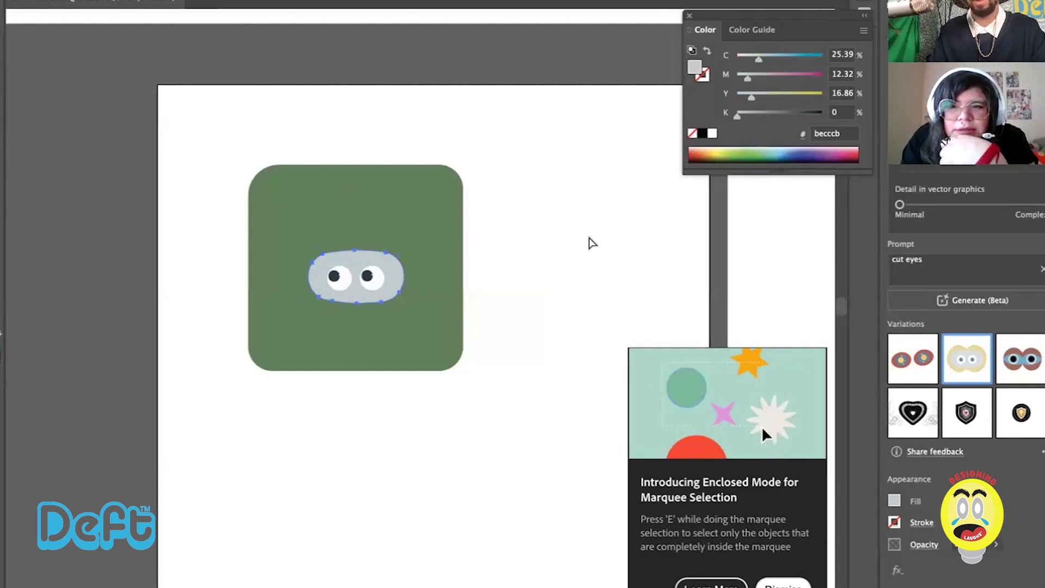
{"action": "key", "text": "v"}
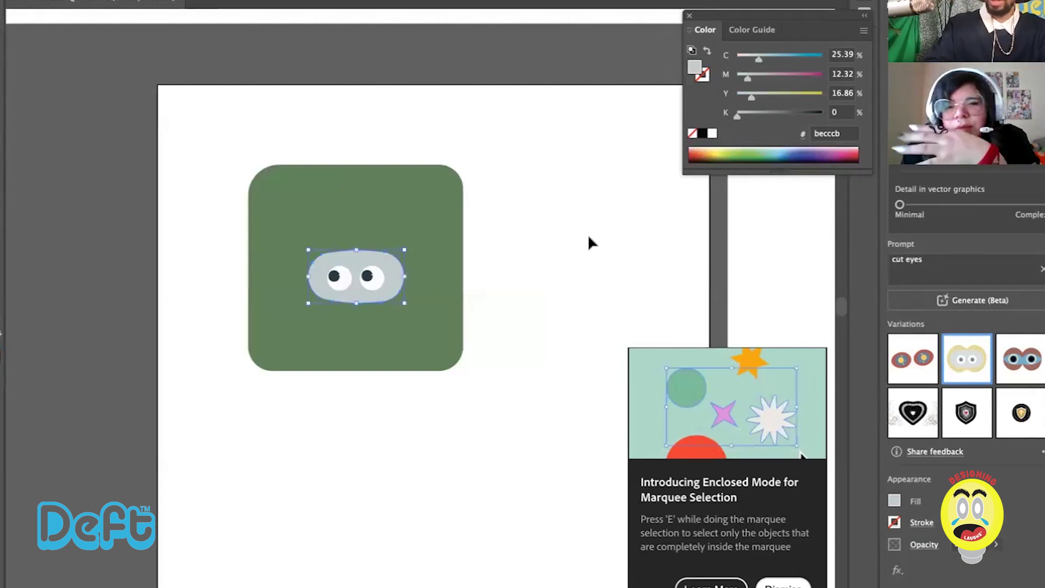
{"action": "key", "text": "ctrl+minus"}
{"action": "key", "text": "ctrl+minus"}
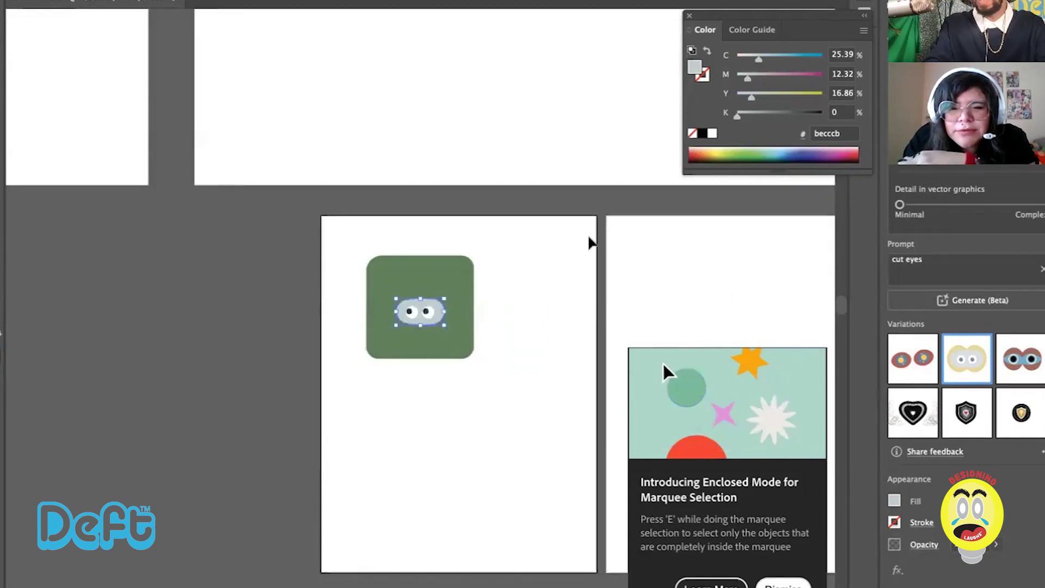
{"action": "key", "text": "ctrl+minus"}
{"action": "key", "text": "a"}
{"action": "key", "text": "v"}
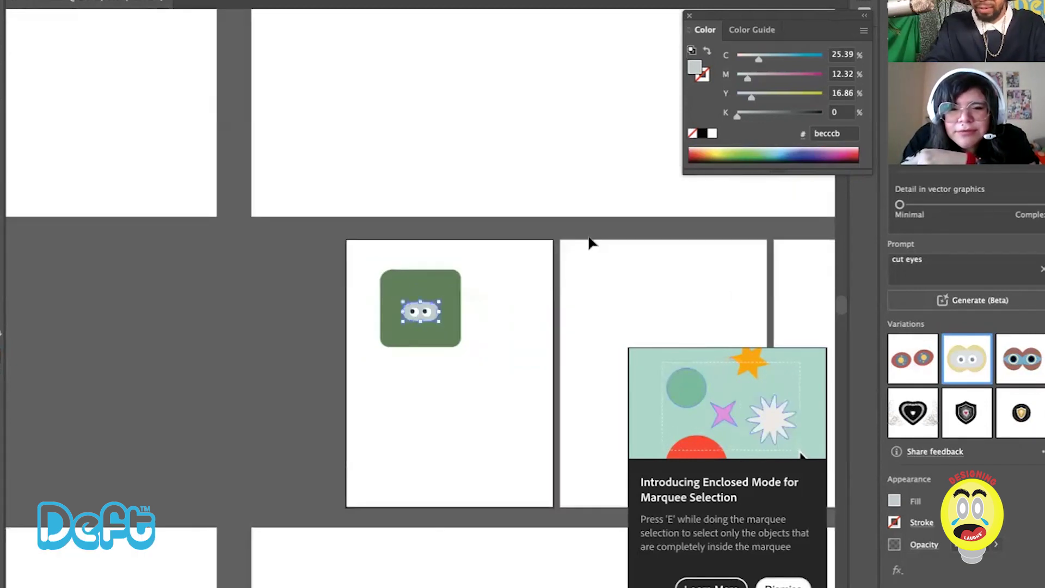
{"action": "key", "text": "ctrl+minus"}
{"action": "key", "text": "ctrl+minus"}
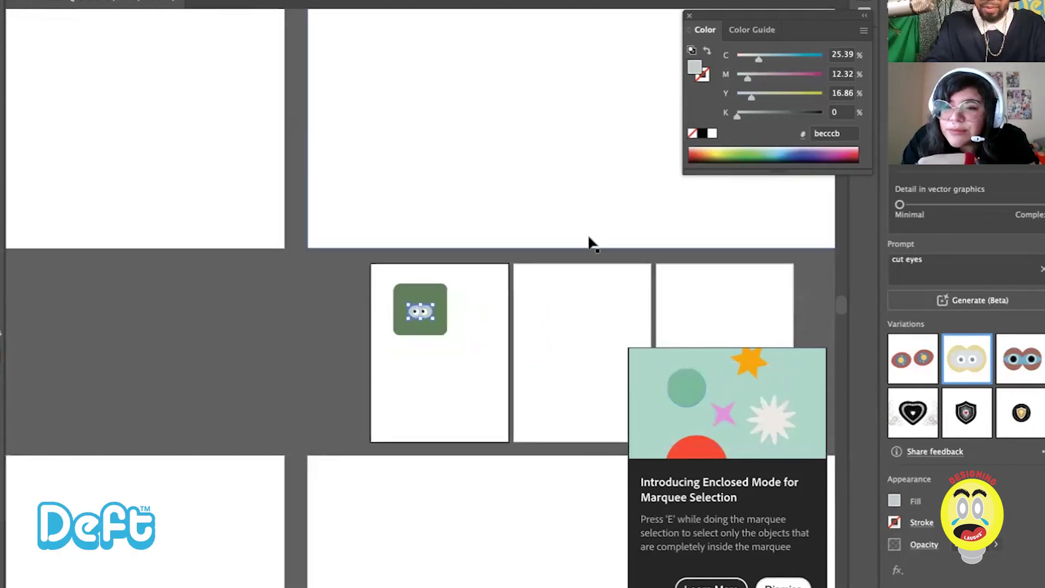
{"action": "key", "text": "ctrl+minus"}
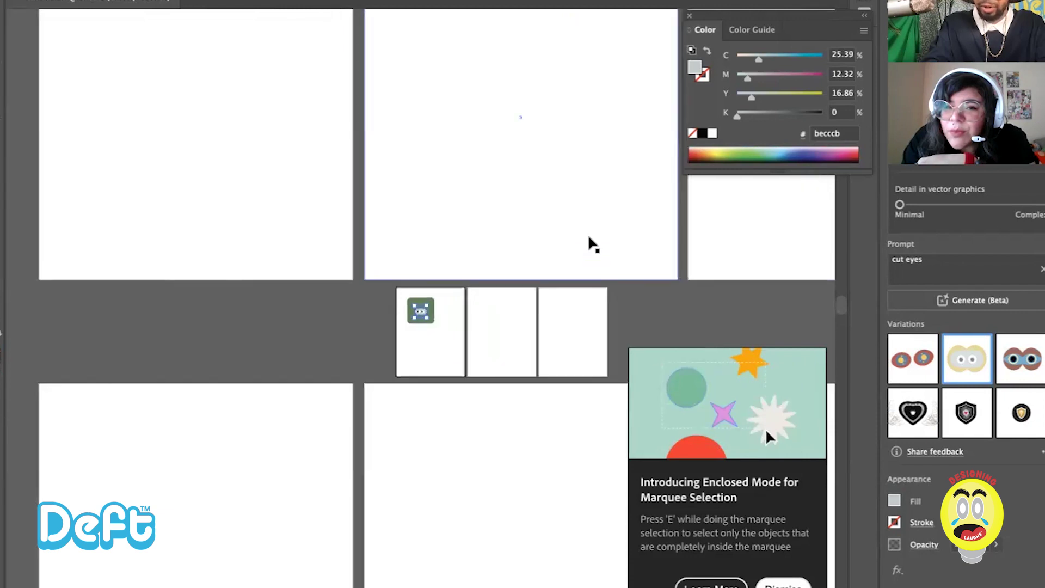
{"action": "key", "text": "ctrl+minus"}
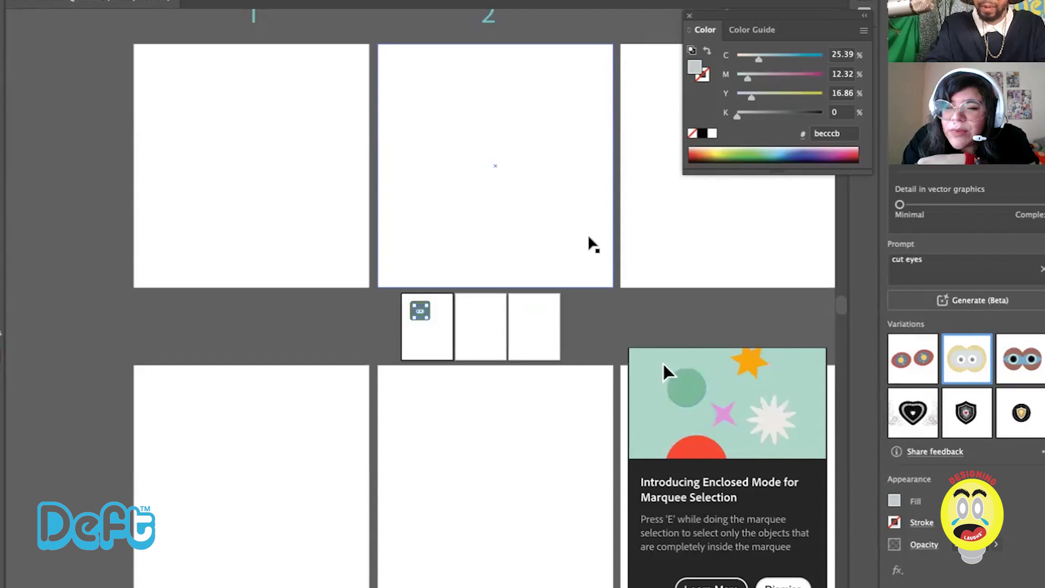
{"action": "key", "text": "ctrl+minus"}
{"action": "left_click", "coordinate": [593, 245]}
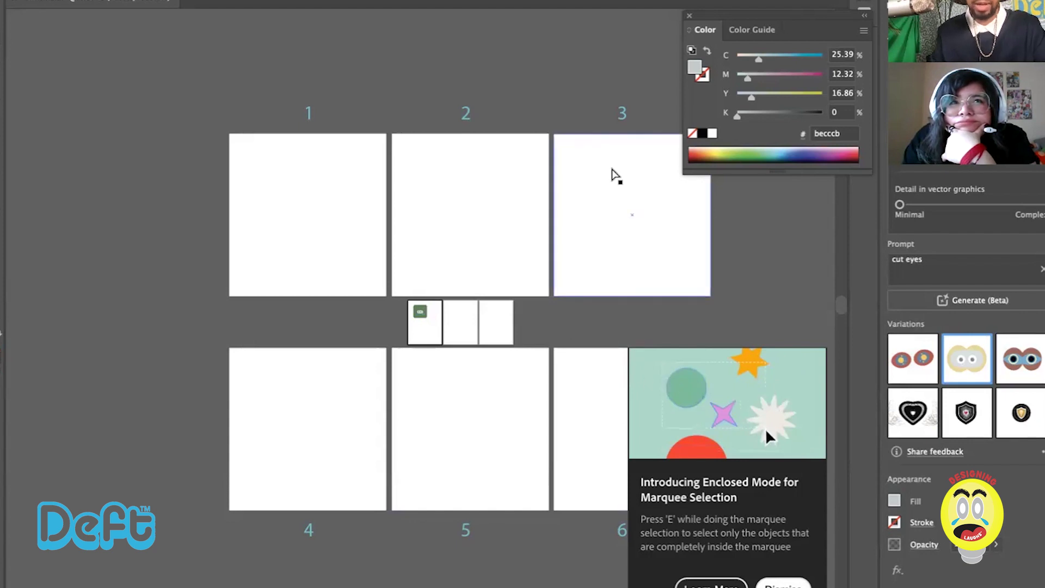
{"action": "scroll", "coordinate": [610, 173], "scroll_direction": "right", "scroll_amount": 1}
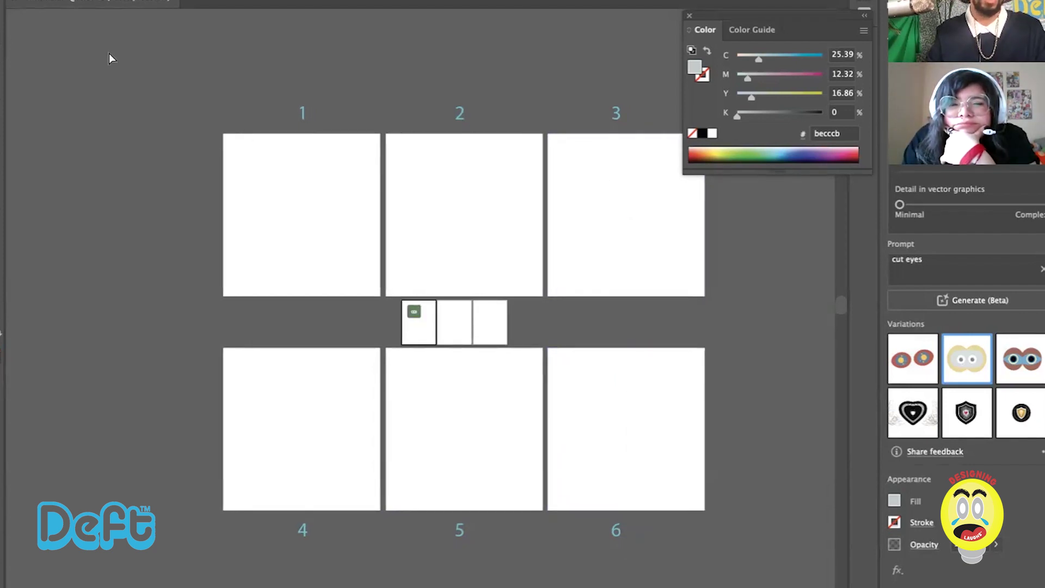
{"action": "scroll", "coordinate": [132, 44], "scroll_direction": "right", "scroll_amount": 5}
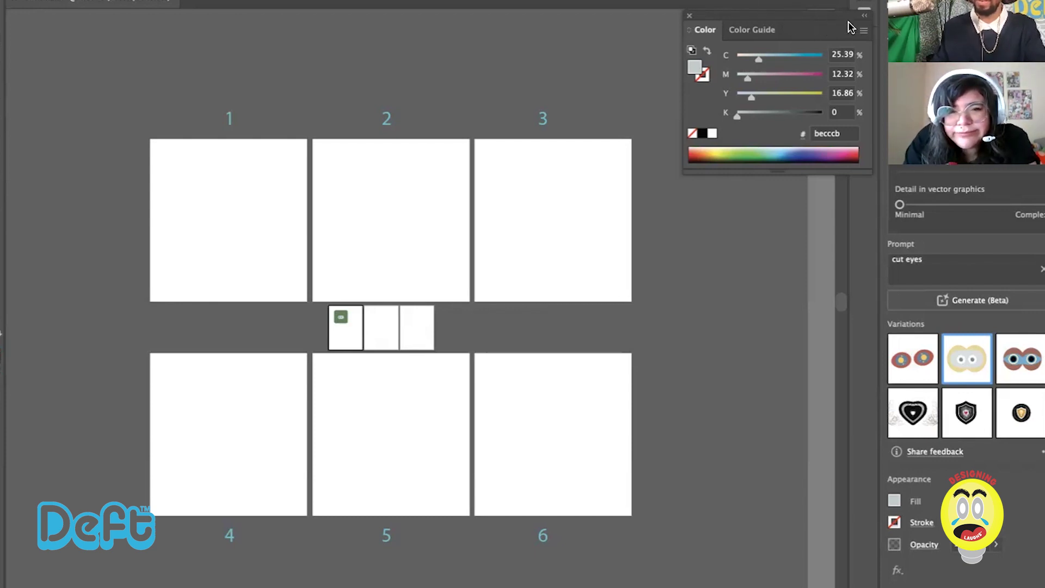
Step: Collapse the Color panel and reveal the "OOPS!! End of Phase" artwork on the white square numbered 2
{"action": "left_click", "coordinate": [865, 17]}
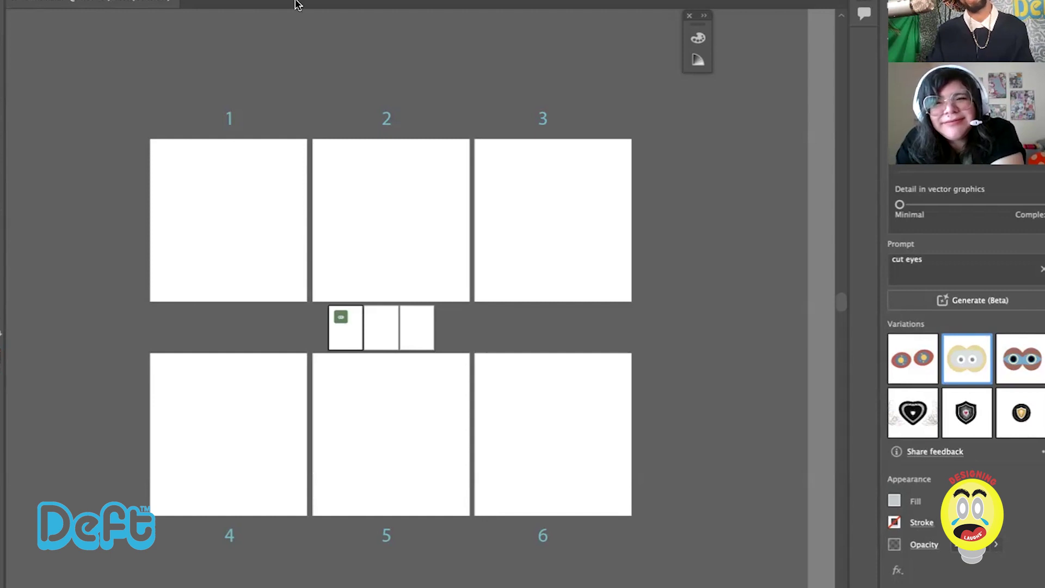
{"action": "left_click", "coordinate": [449, 185]}
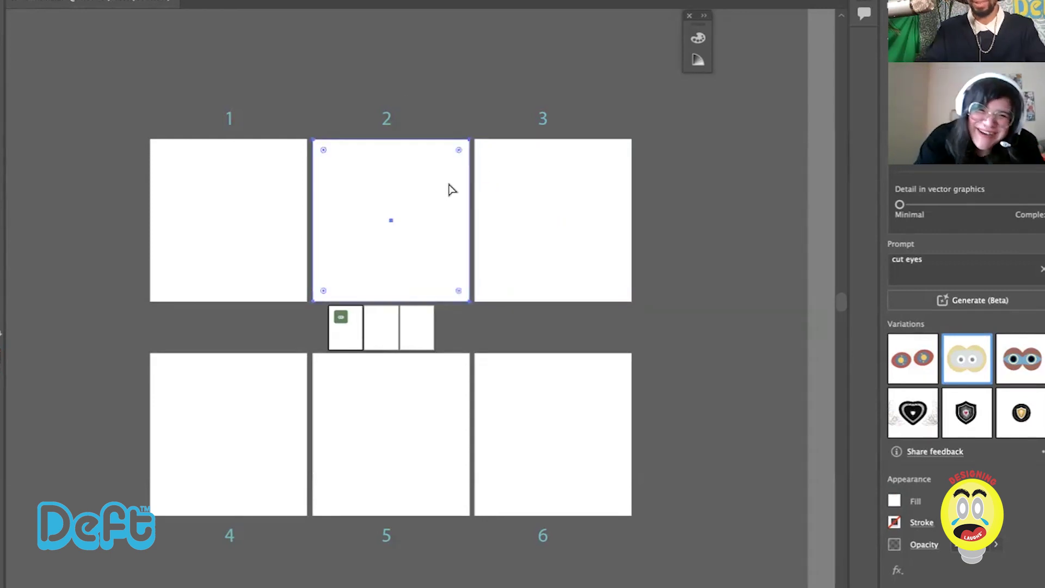
{"action": "left_click", "coordinate": [449, 185]}
{"action": "key", "text": "ctrl+v"}
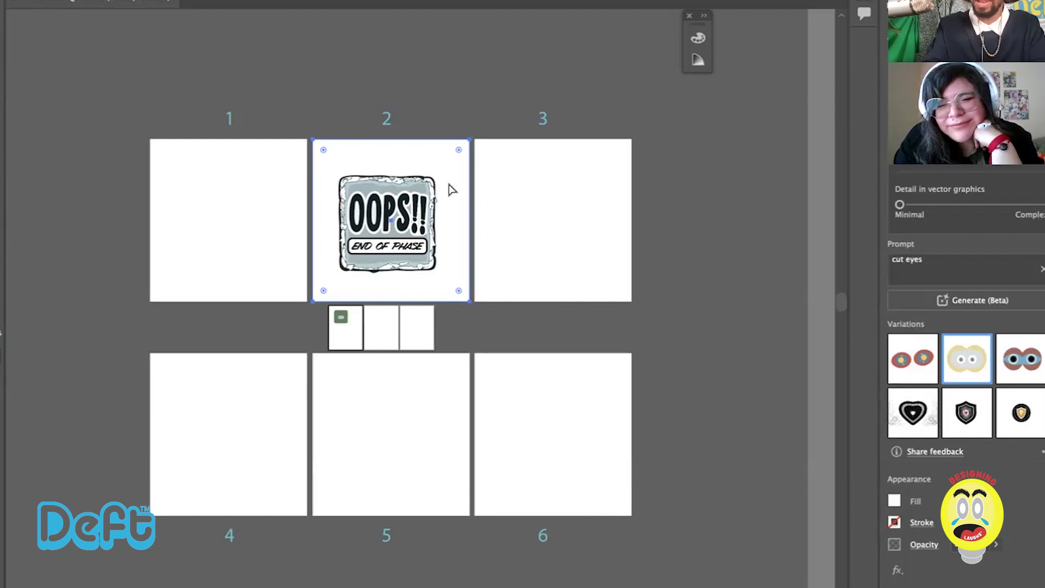
{"action": "key", "text": "ctrl+equal"}
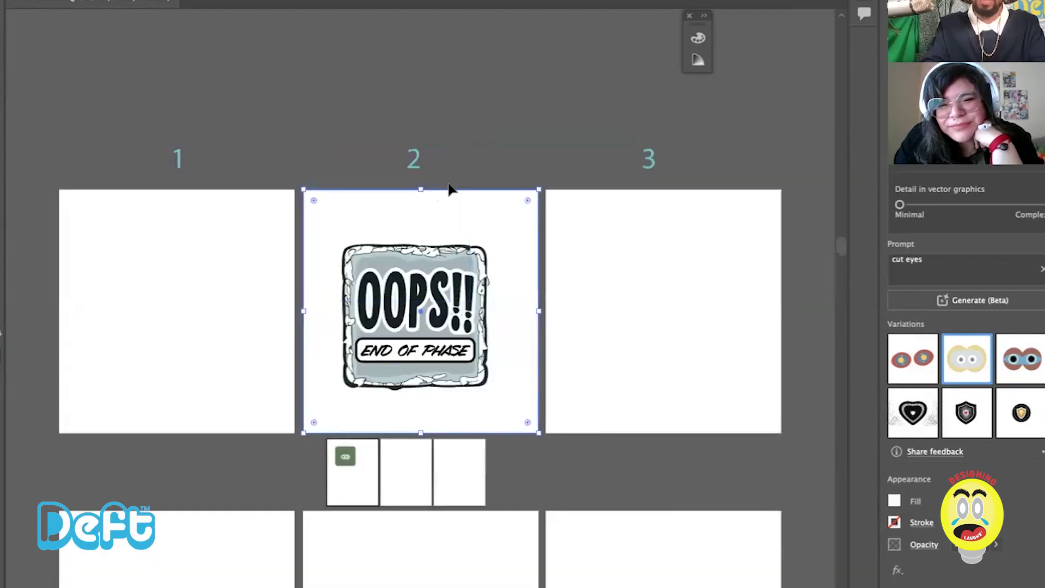
{"action": "key", "text": "ctrl+shift+b"}
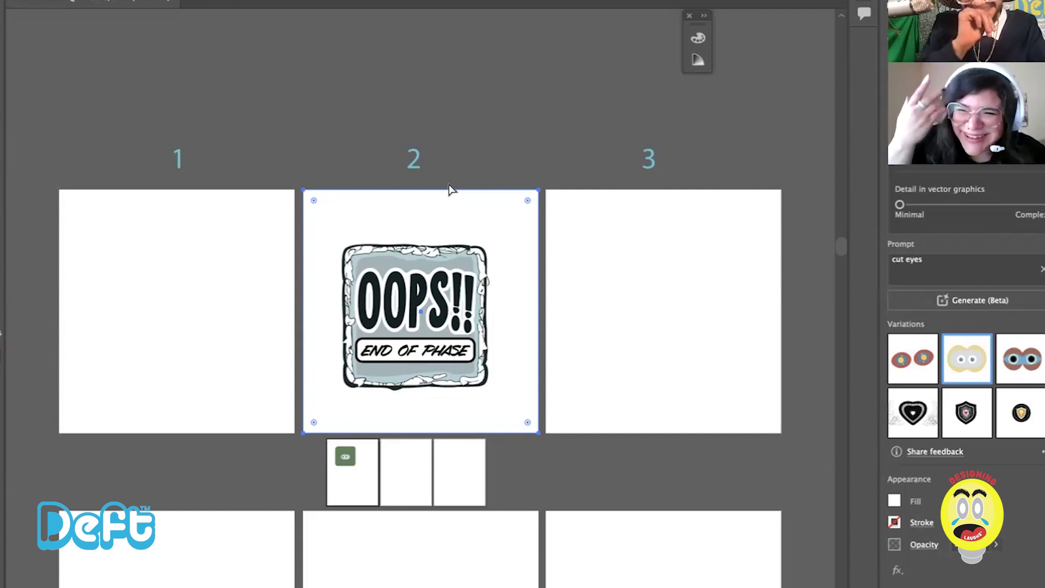
{"action": "left_click", "coordinate": [449, 189]}
{"action": "key", "text": "ctrl+equal"}
{"action": "key", "text": "ctrl+equal"}
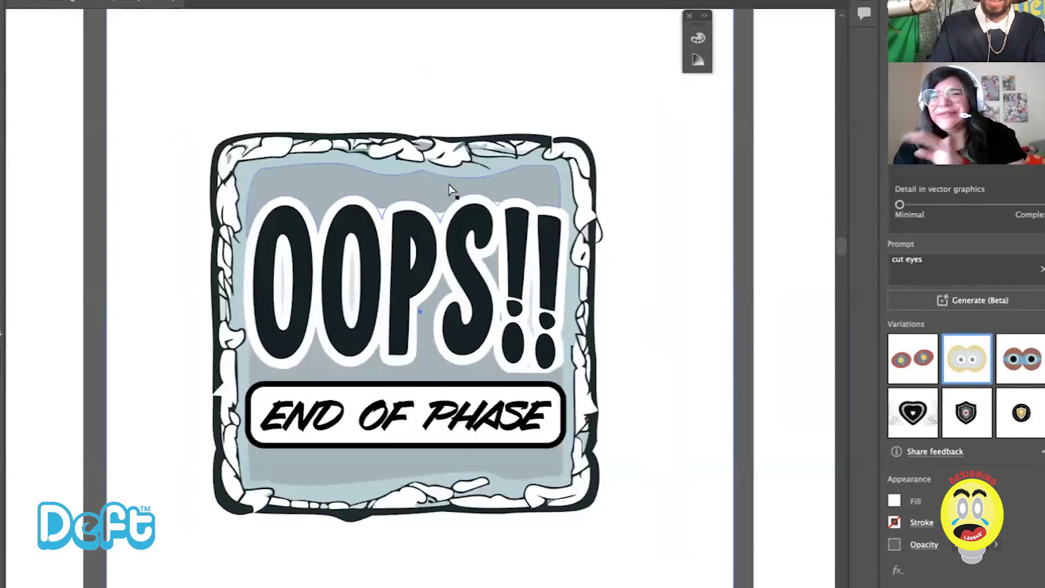